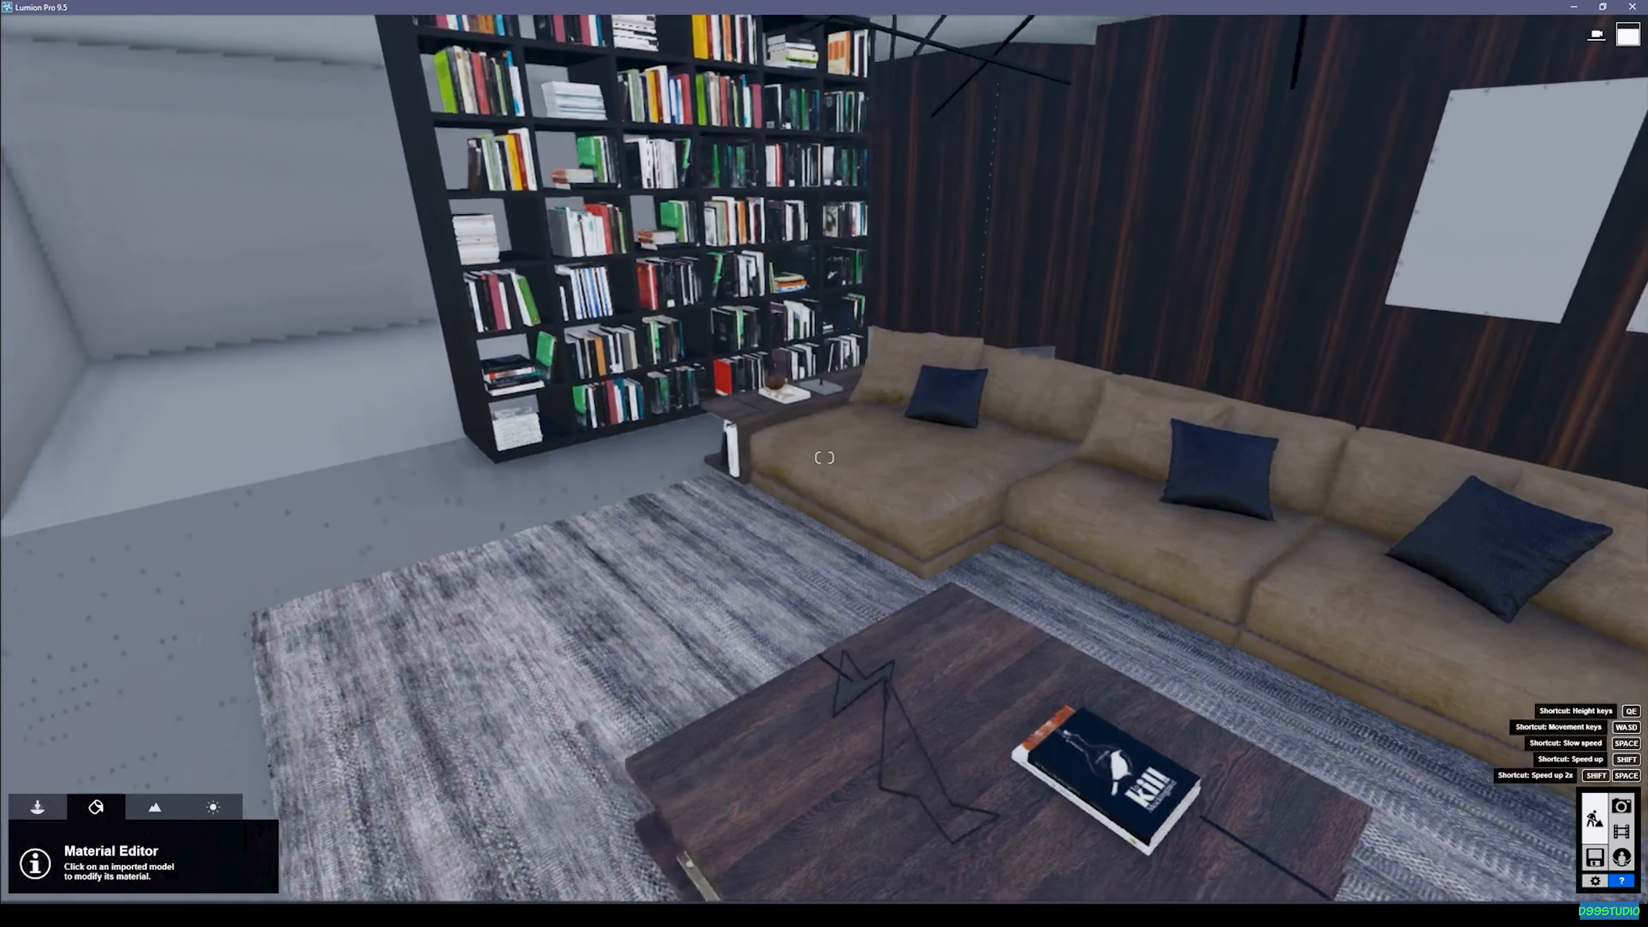
Step: Assign the indoor Curtains 001 material to the curtain beside the dark wood wall
{"action": "key", "text": "a"}
{"action": "mouse_move", "coordinate": [929, 493]}
{"action": "right_mouse_down"}
{"action": "mouse_move", "coordinate": [1090, 477]}
{"action": "mouse_move", "coordinate": [1084, 383]}
{"action": "mouse_move", "coordinate": [927, 496]}
{"action": "right_mouse_up"}
{"action": "key", "text": "w"}
{"action": "key", "text": "w"}
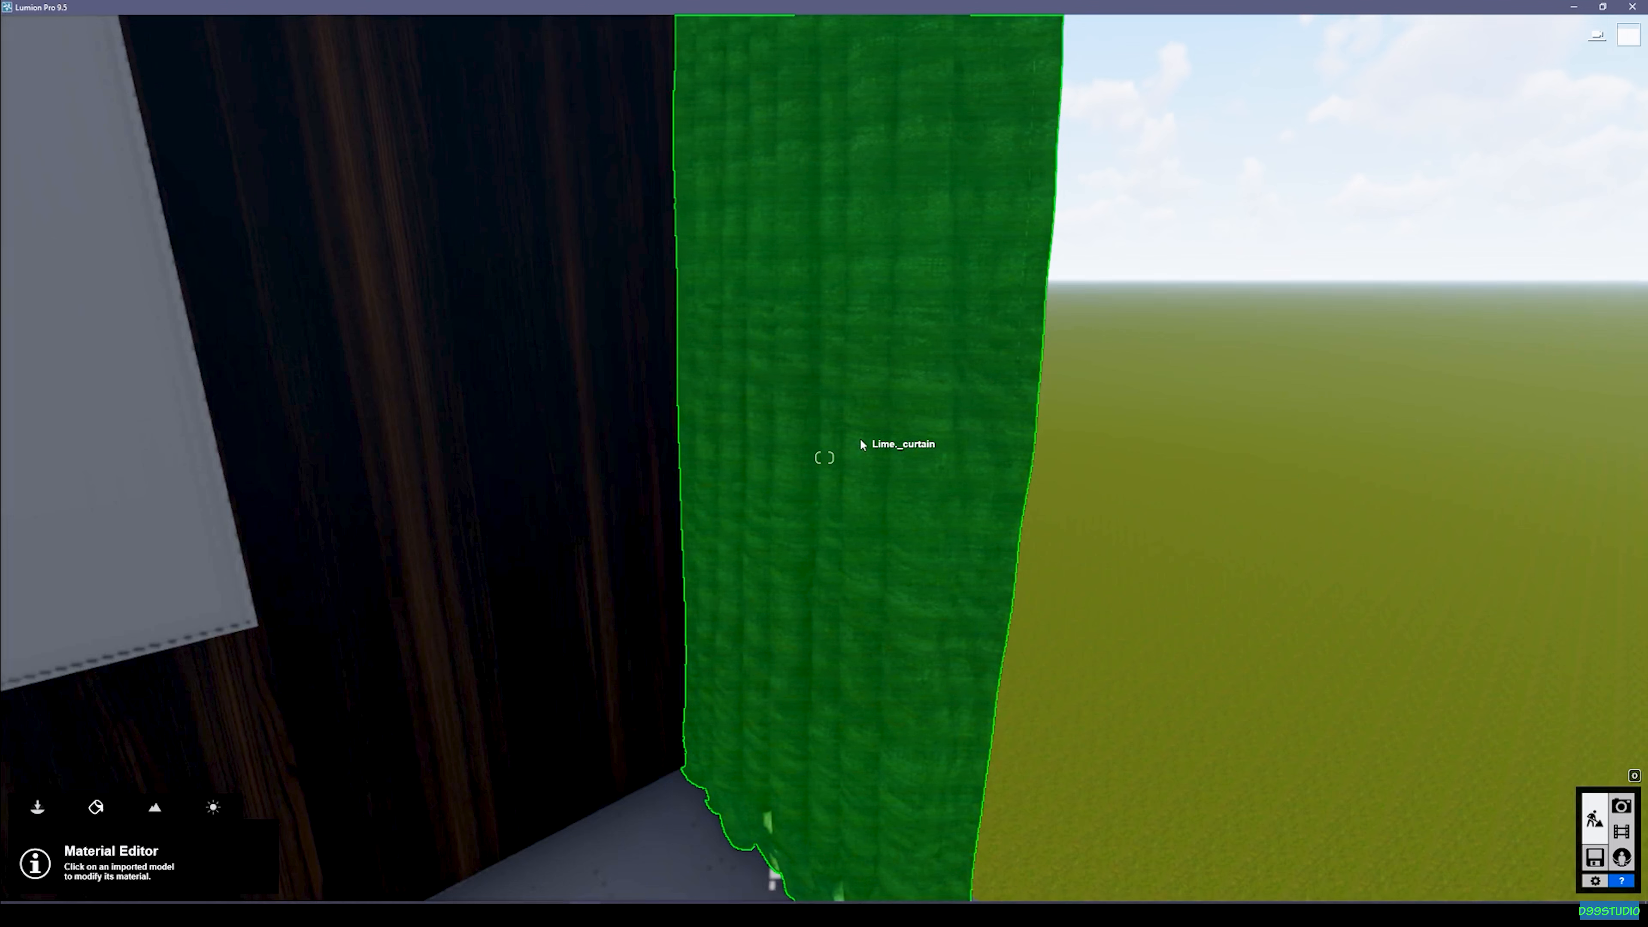
{"action": "left_click", "coordinate": [479, 491]}
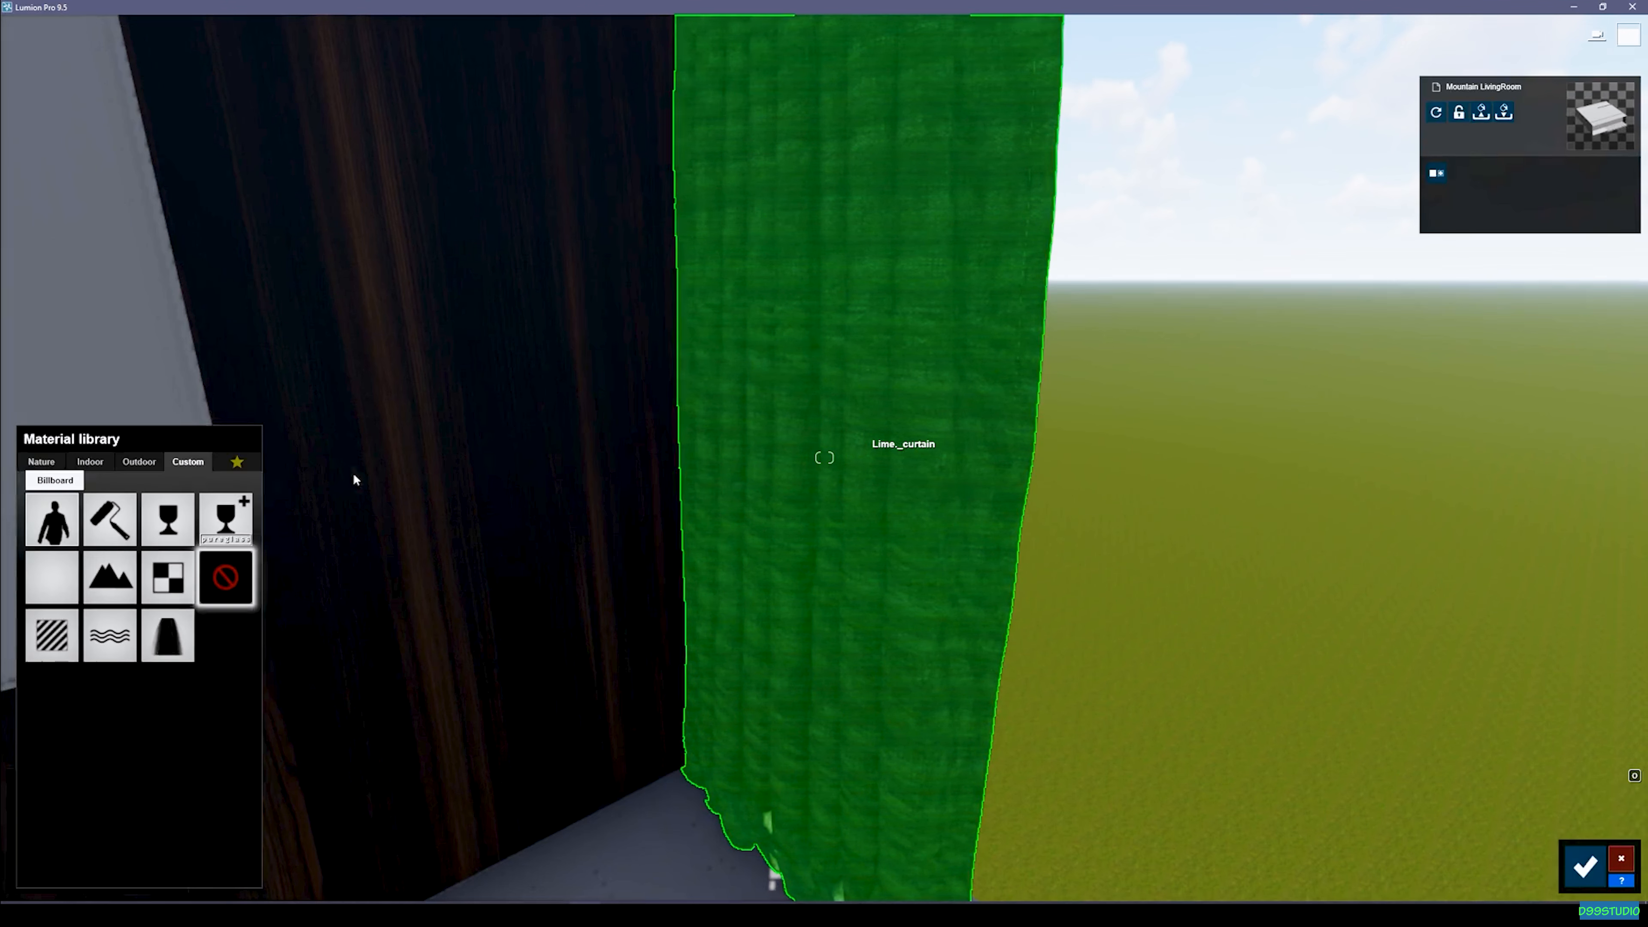
{"action": "left_click", "coordinate": [91, 462]}
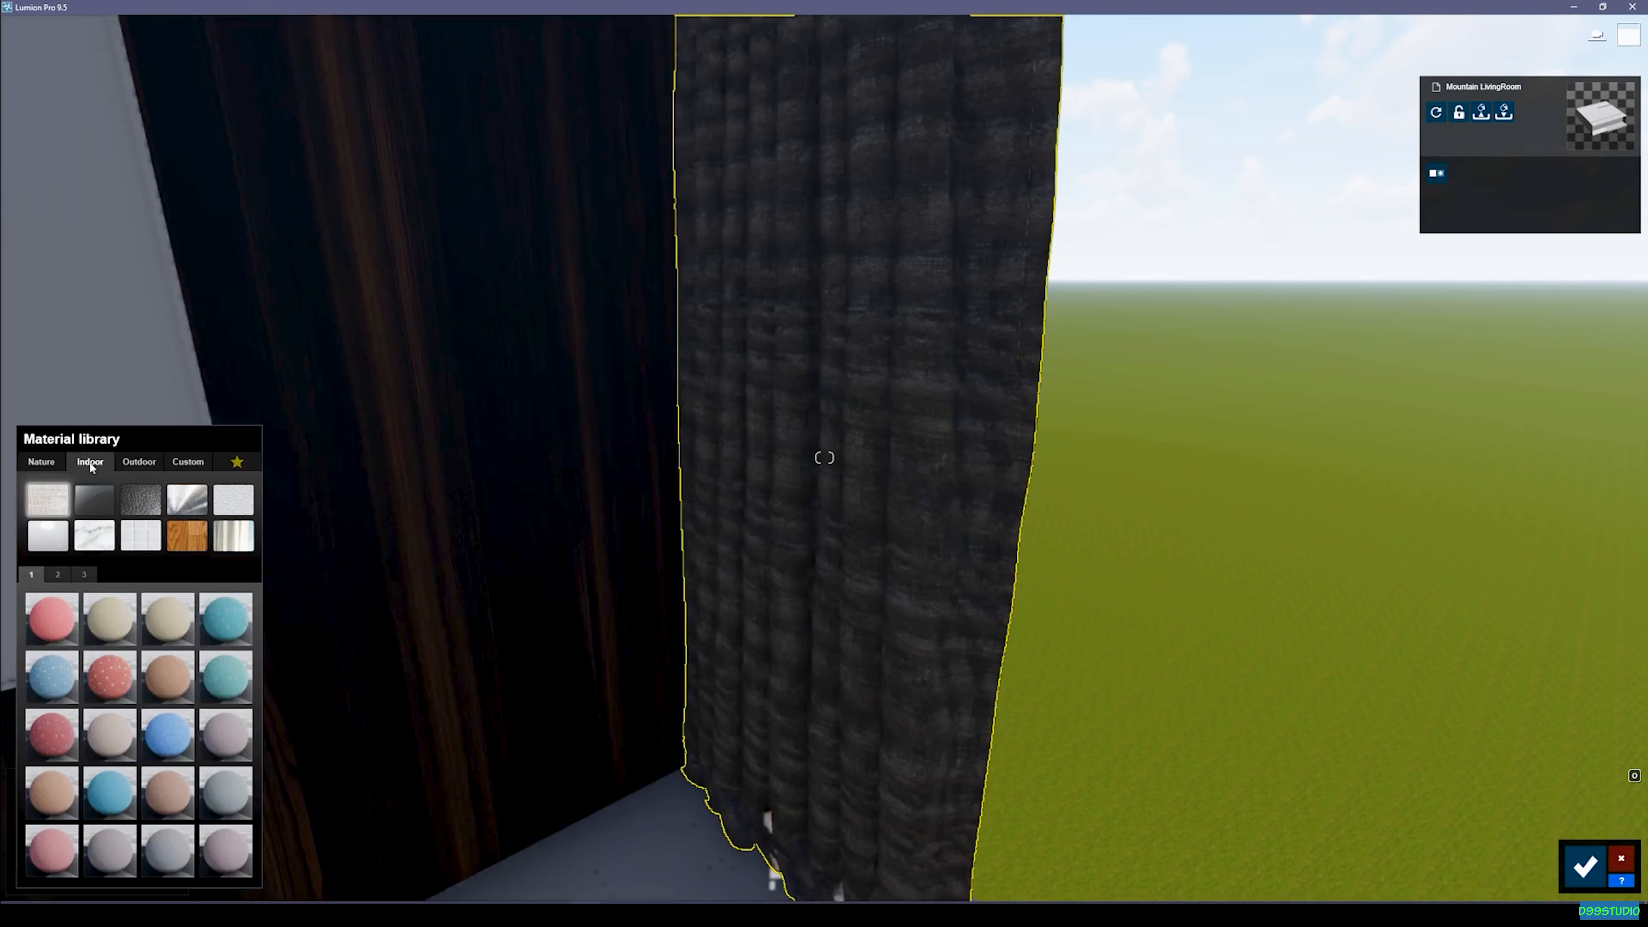
{"action": "left_click", "coordinate": [233, 535]}
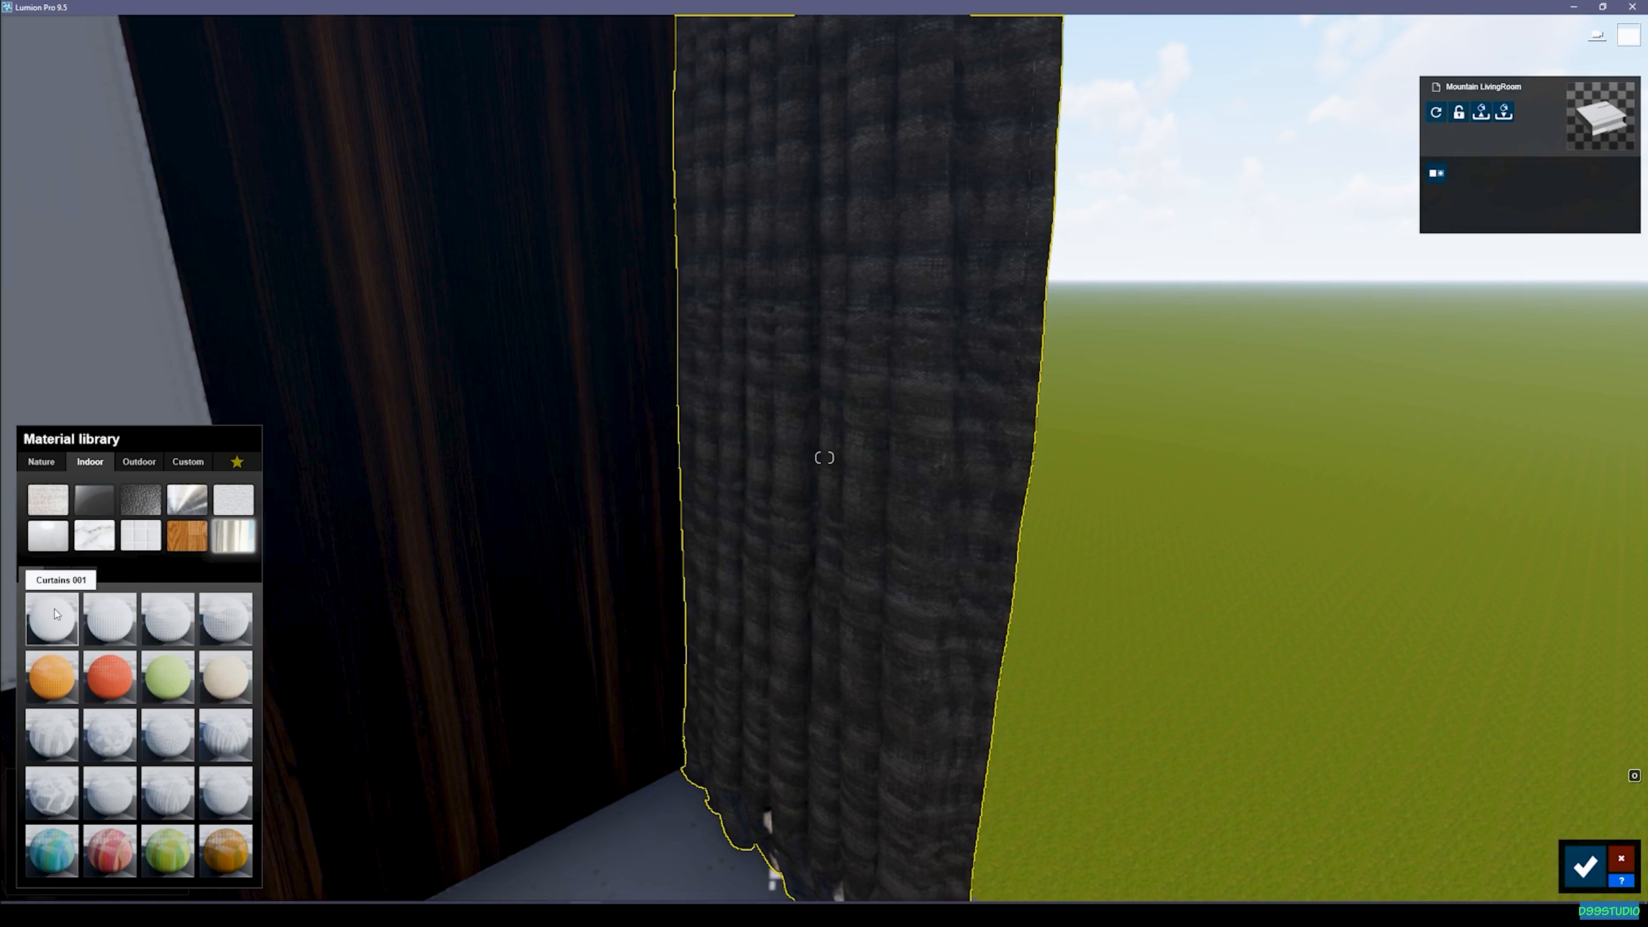
{"action": "left_click", "coordinate": [54, 609]}
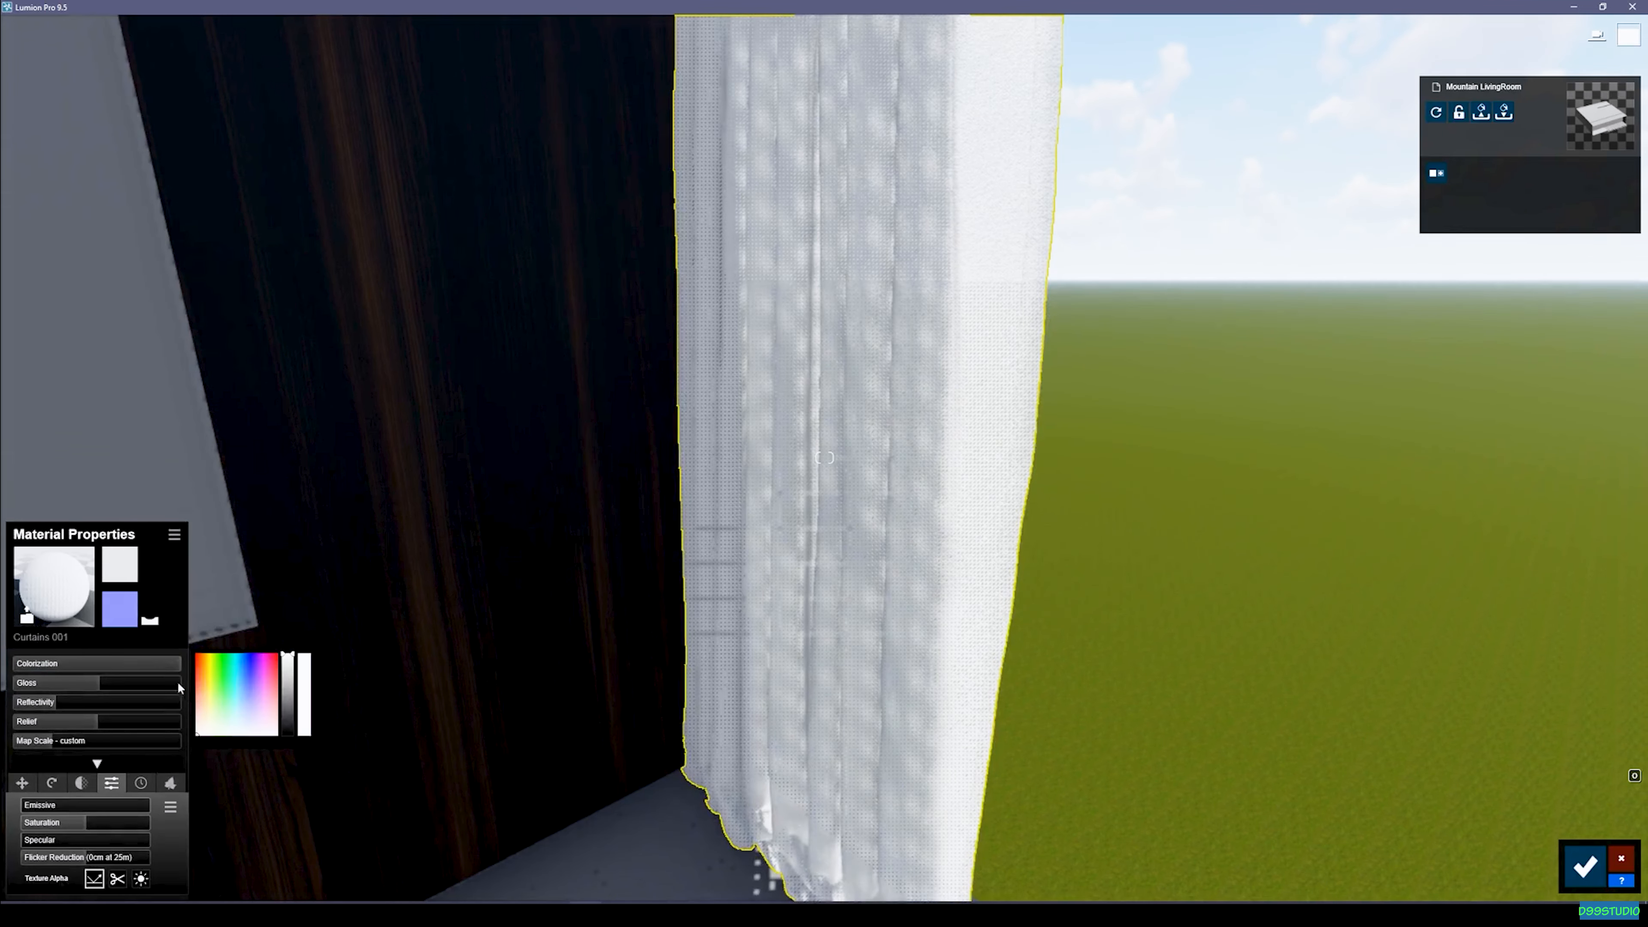
Step: Colorize the curtain with the Curtains code 3e3a37 copied from Material Color Codes.pdf in Acrobat Reader
{"action": "left_click", "coordinate": [205, 716]}
{"action": "left_click", "coordinate": [292, 693]}
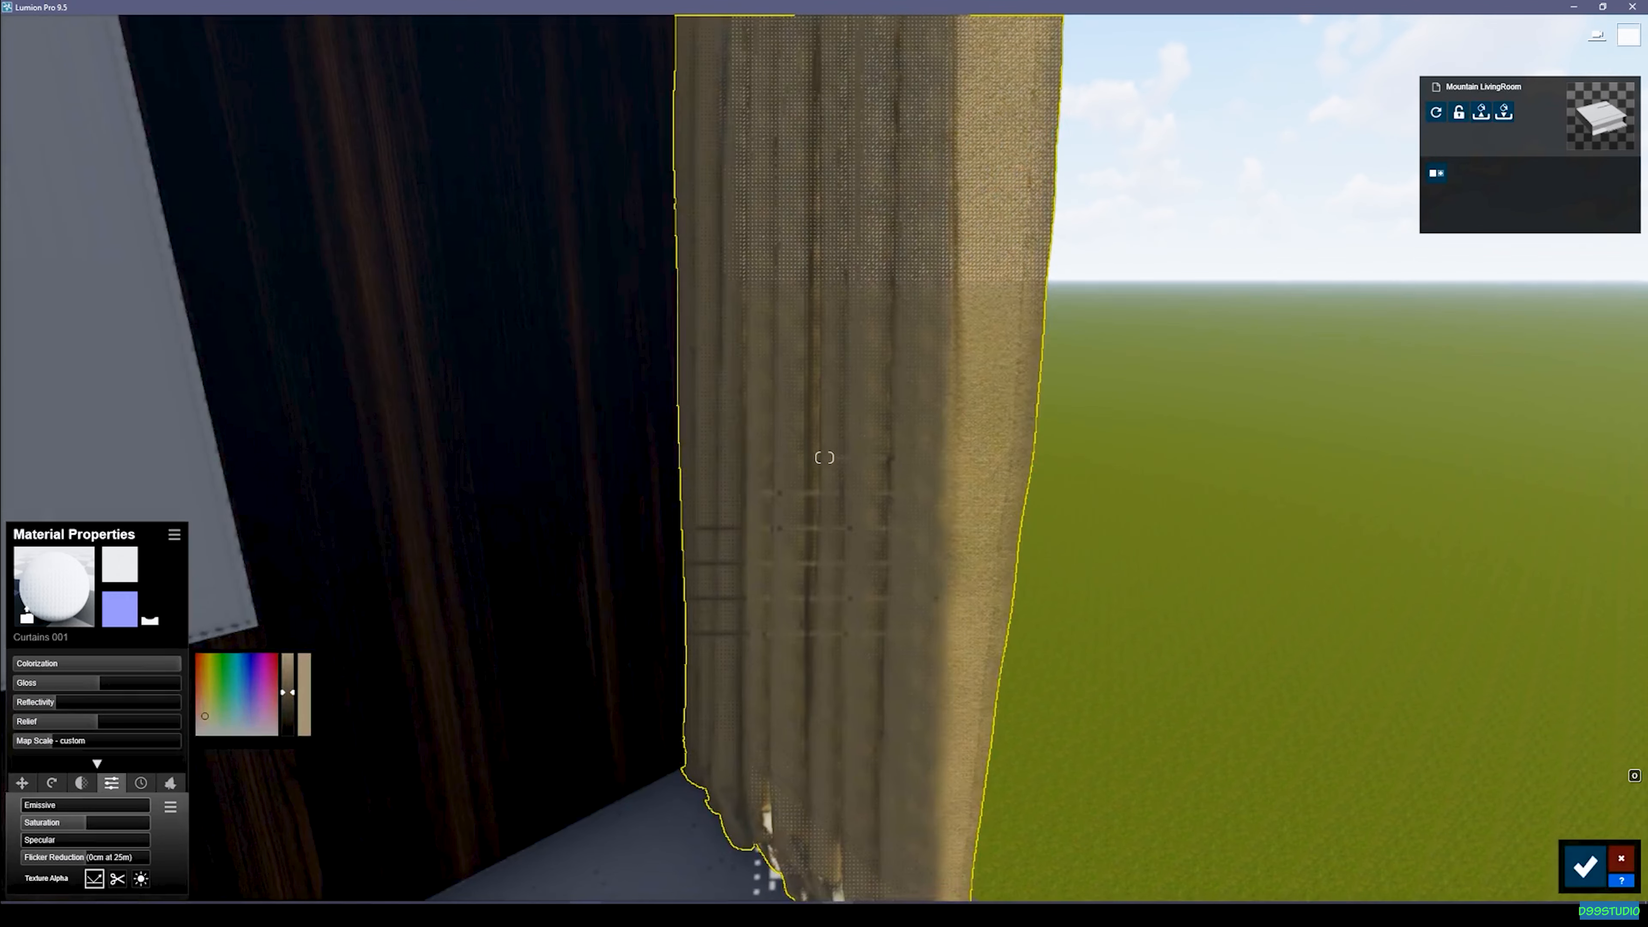
{"action": "left_click", "coordinate": [858, 914]}
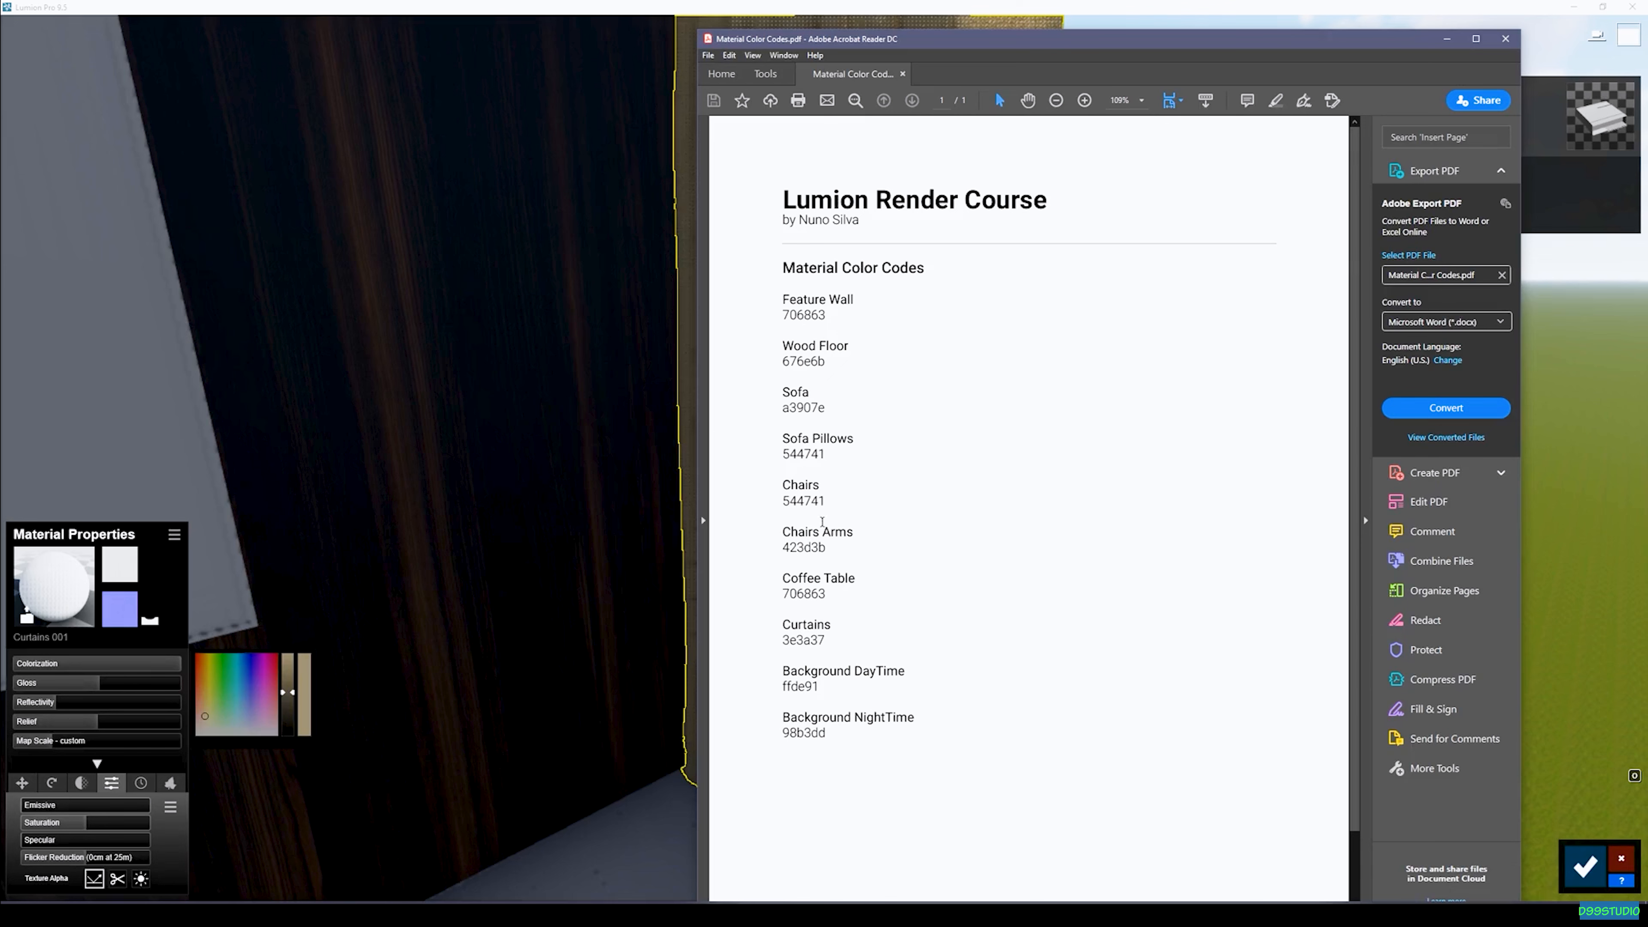
{"action": "double_click", "coordinate": [814, 642]}
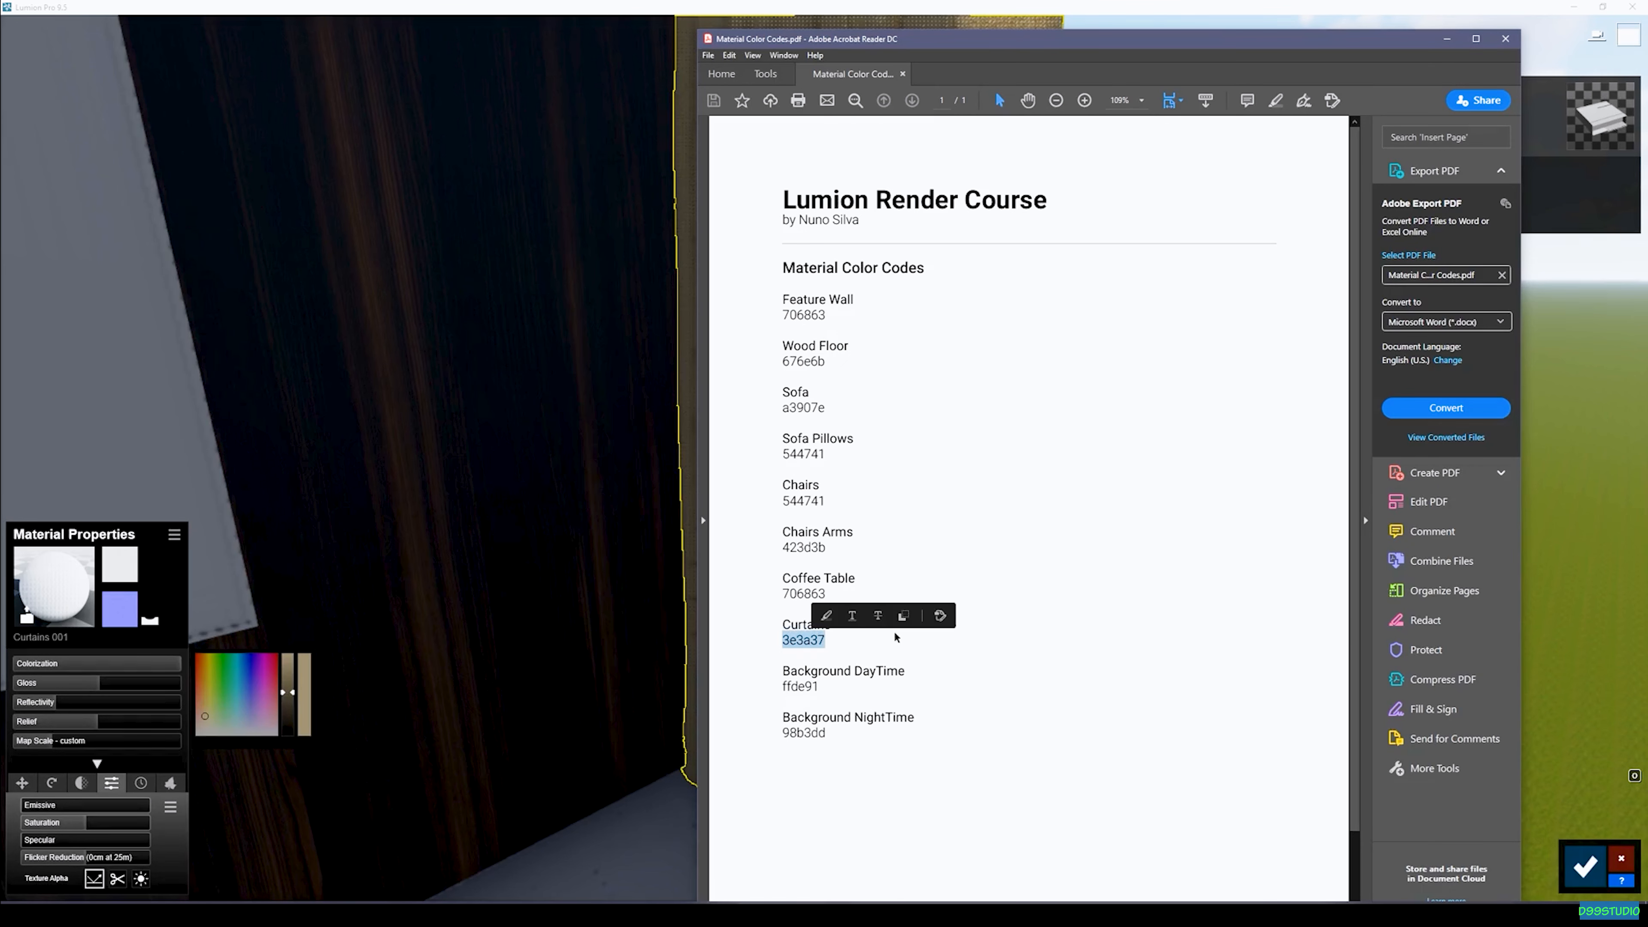
{"action": "left_click", "coordinate": [513, 319]}
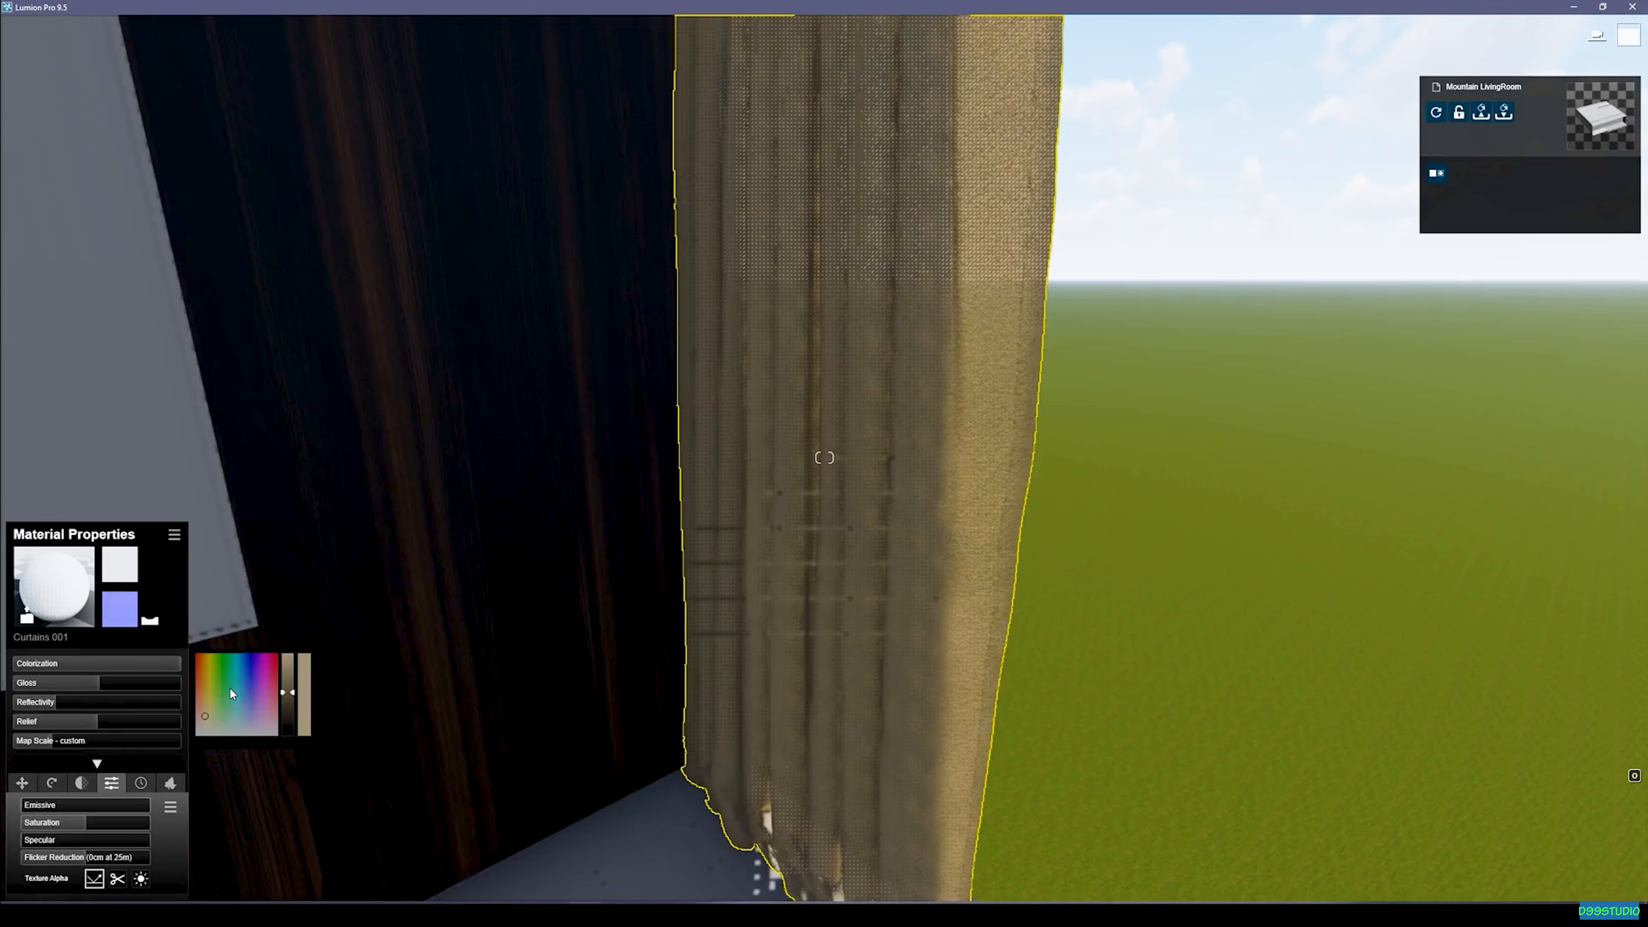
{"action": "key", "text": "ctrl+v"}
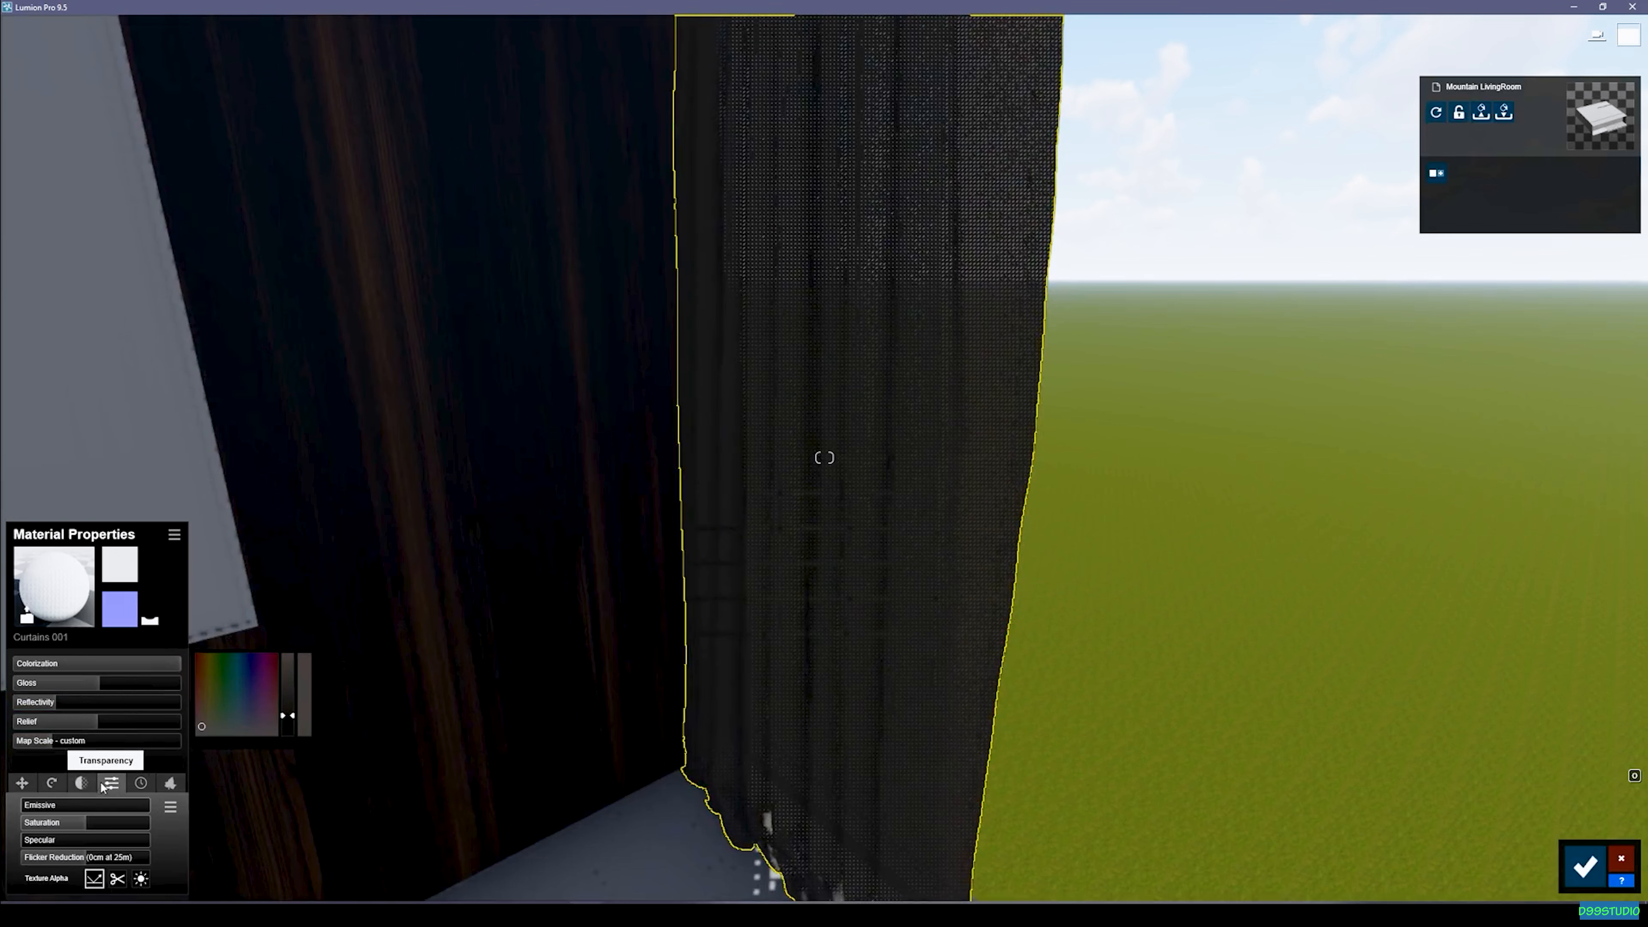
Step: Enable transparency for the curtain material and save the material changes
{"action": "left_click", "coordinate": [81, 783]}
{"action": "left_click", "coordinate": [19, 821]}
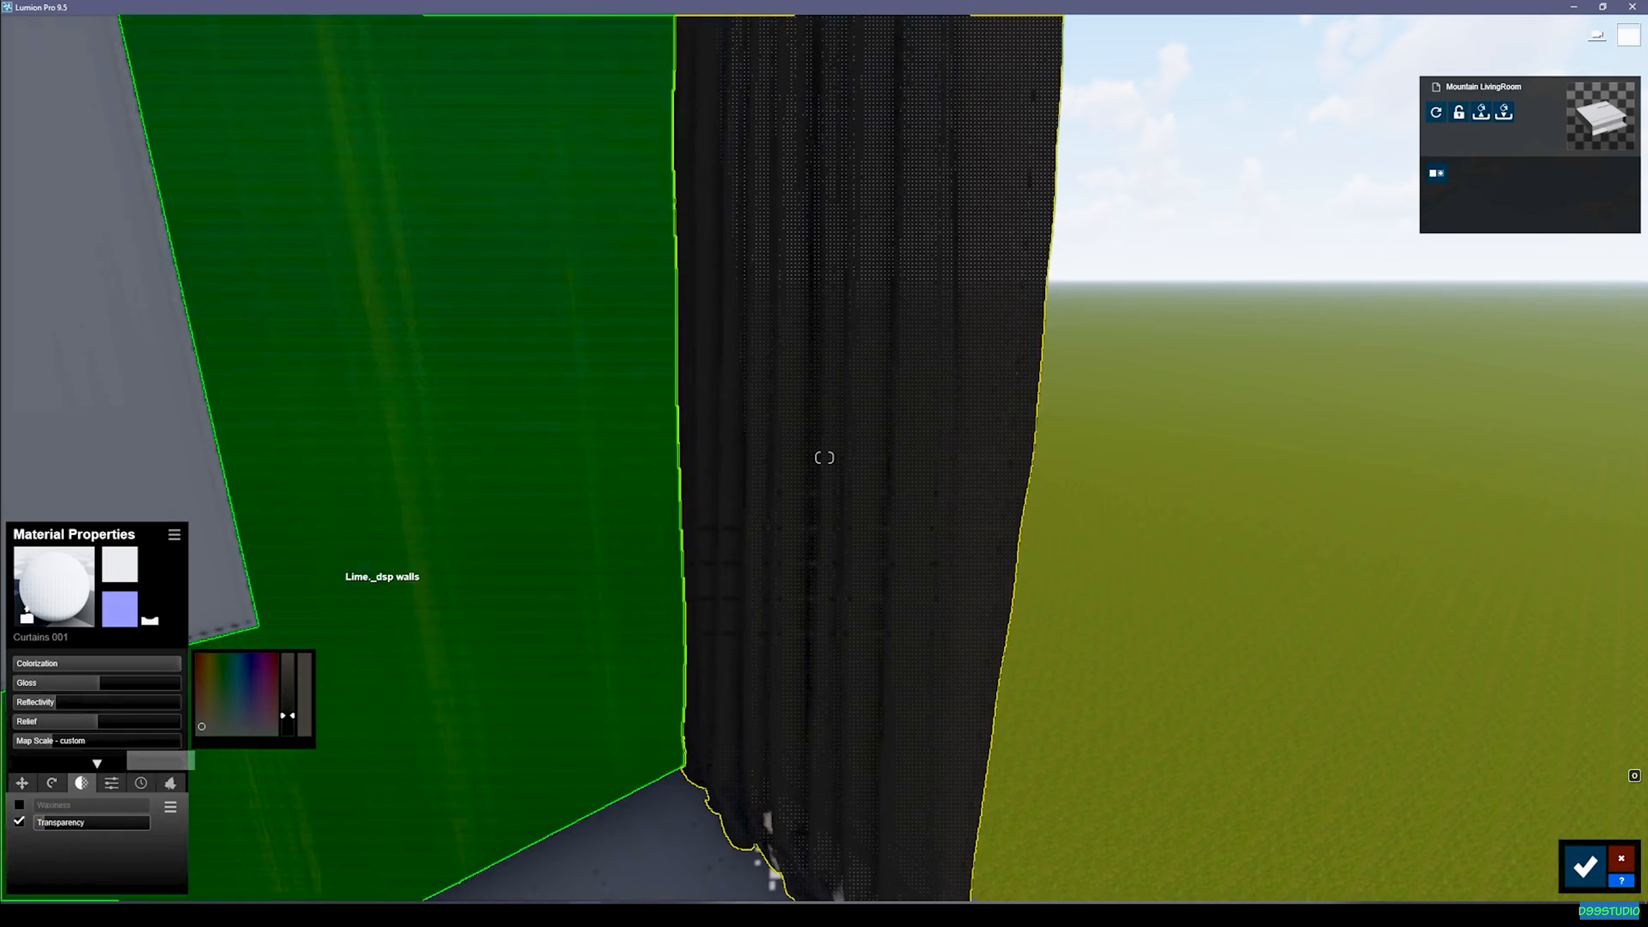
{"action": "key", "text": "s"}
{"action": "key", "text": "d"}
{"action": "key", "text": "w"}
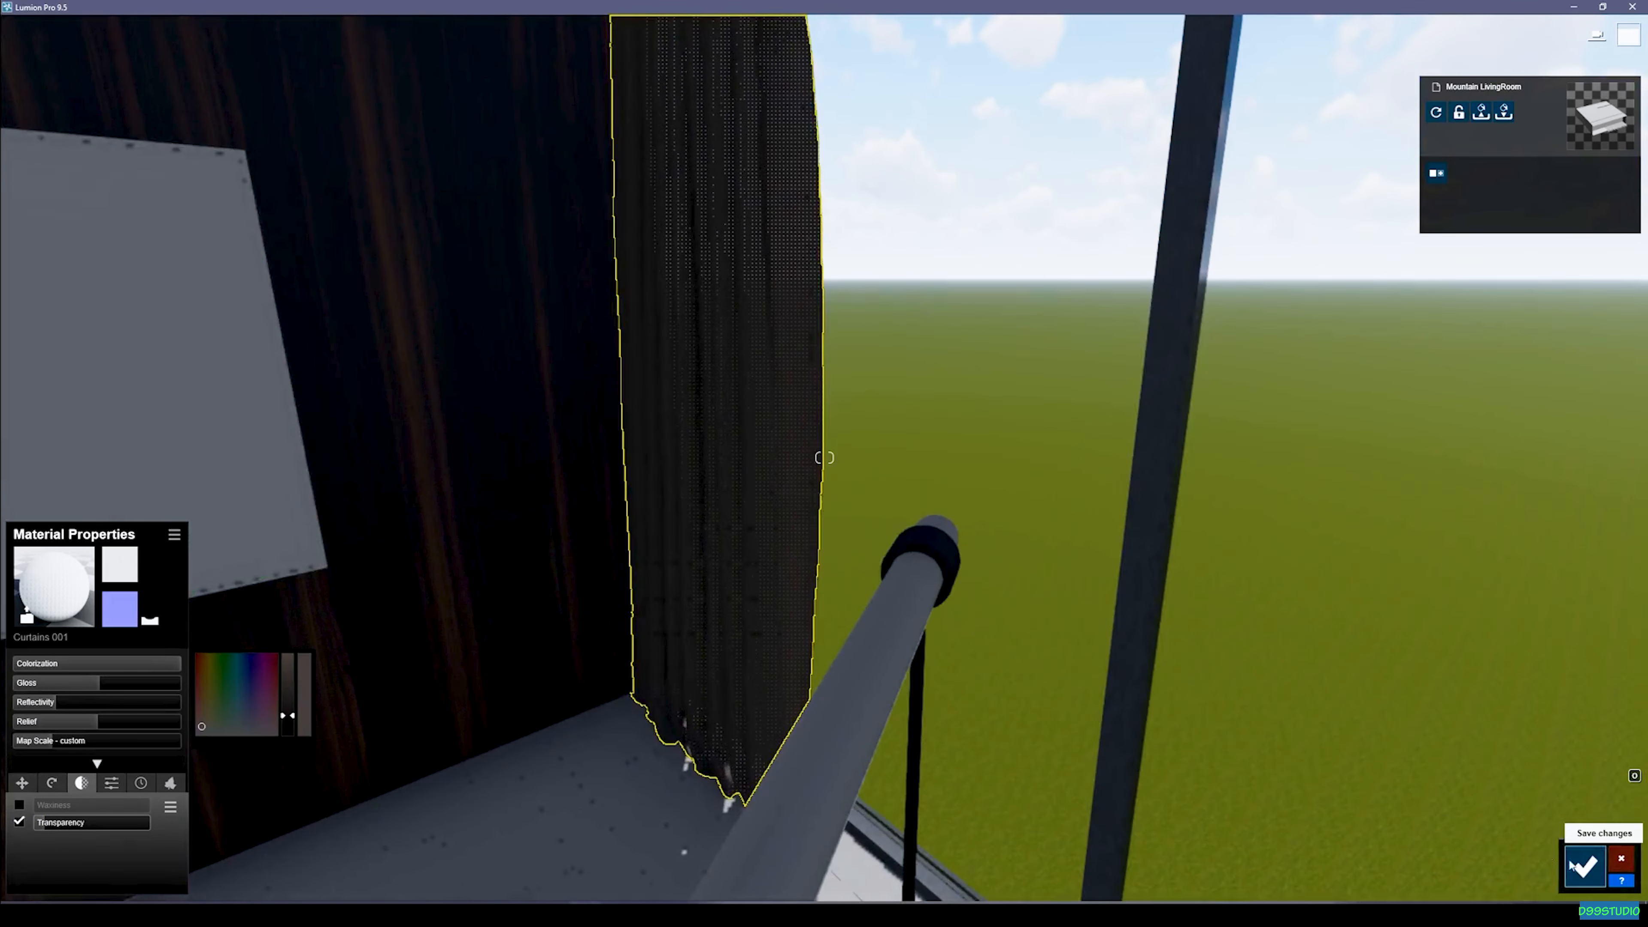
{"action": "left_click", "coordinate": [1585, 857]}
Step: Give the window frame the Standard material, lower its gloss and set its reflectivity to 0.7
{"action": "right_click_drag", "start_coordinate": [677, 406], "coordinate": [733, 520]}
{"action": "key", "text": "s"}
{"action": "key", "text": "s"}
{"action": "key", "text": "d"}
{"action": "key", "text": "w"}
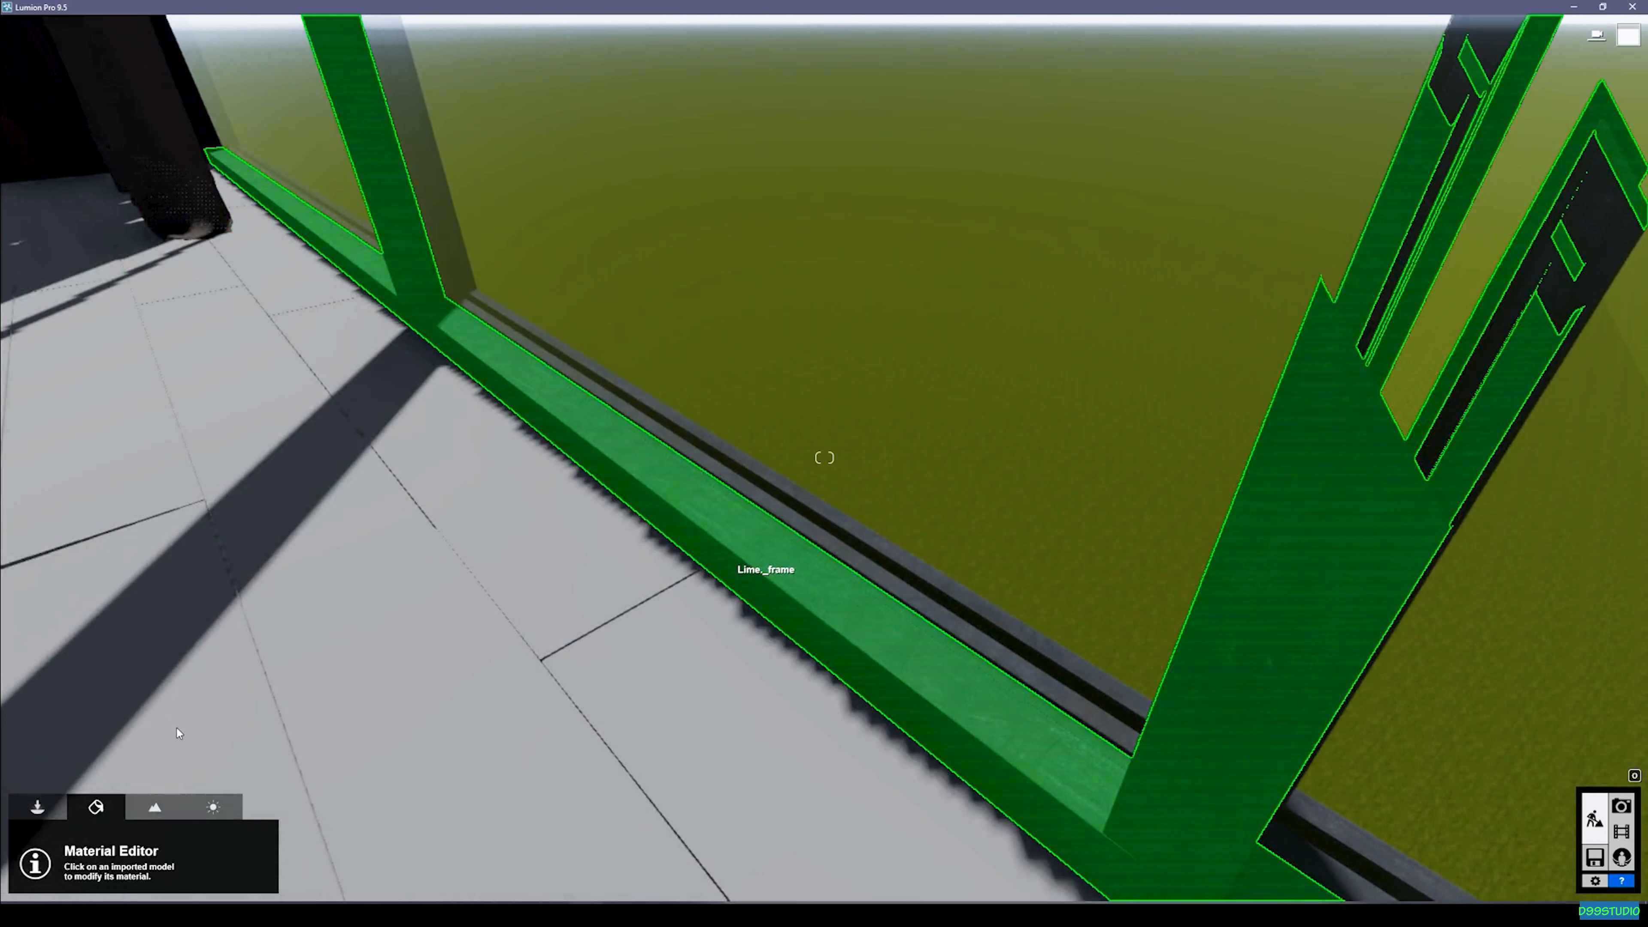
{"action": "left_click", "coordinate": [154, 735]}
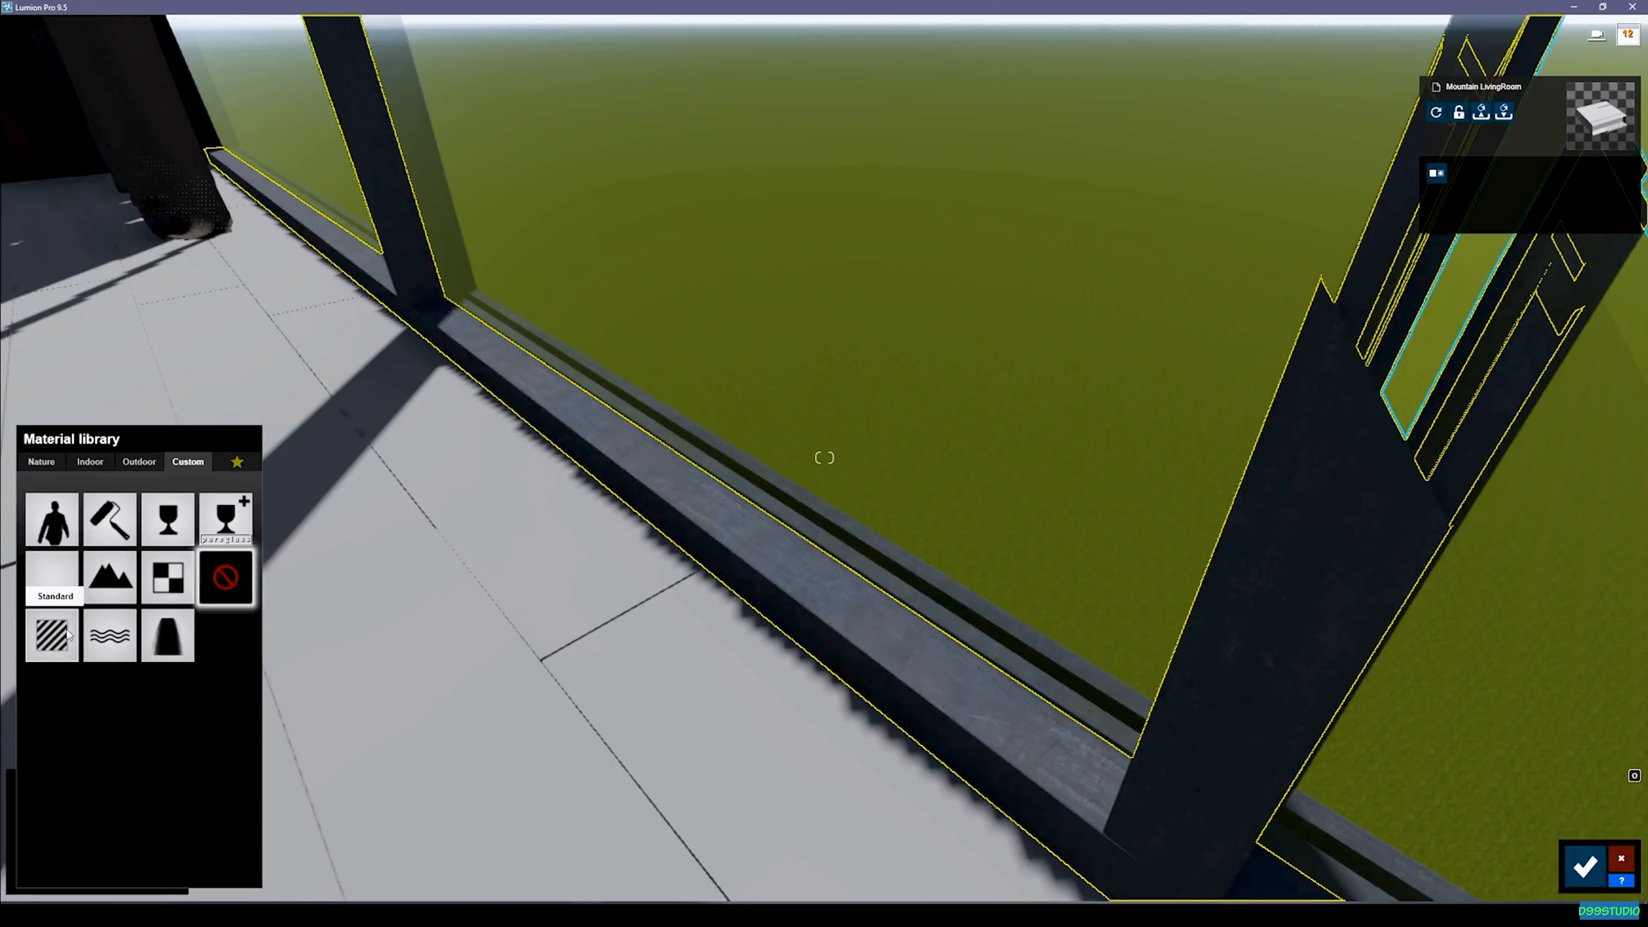
{"action": "left_click", "coordinate": [52, 635]}
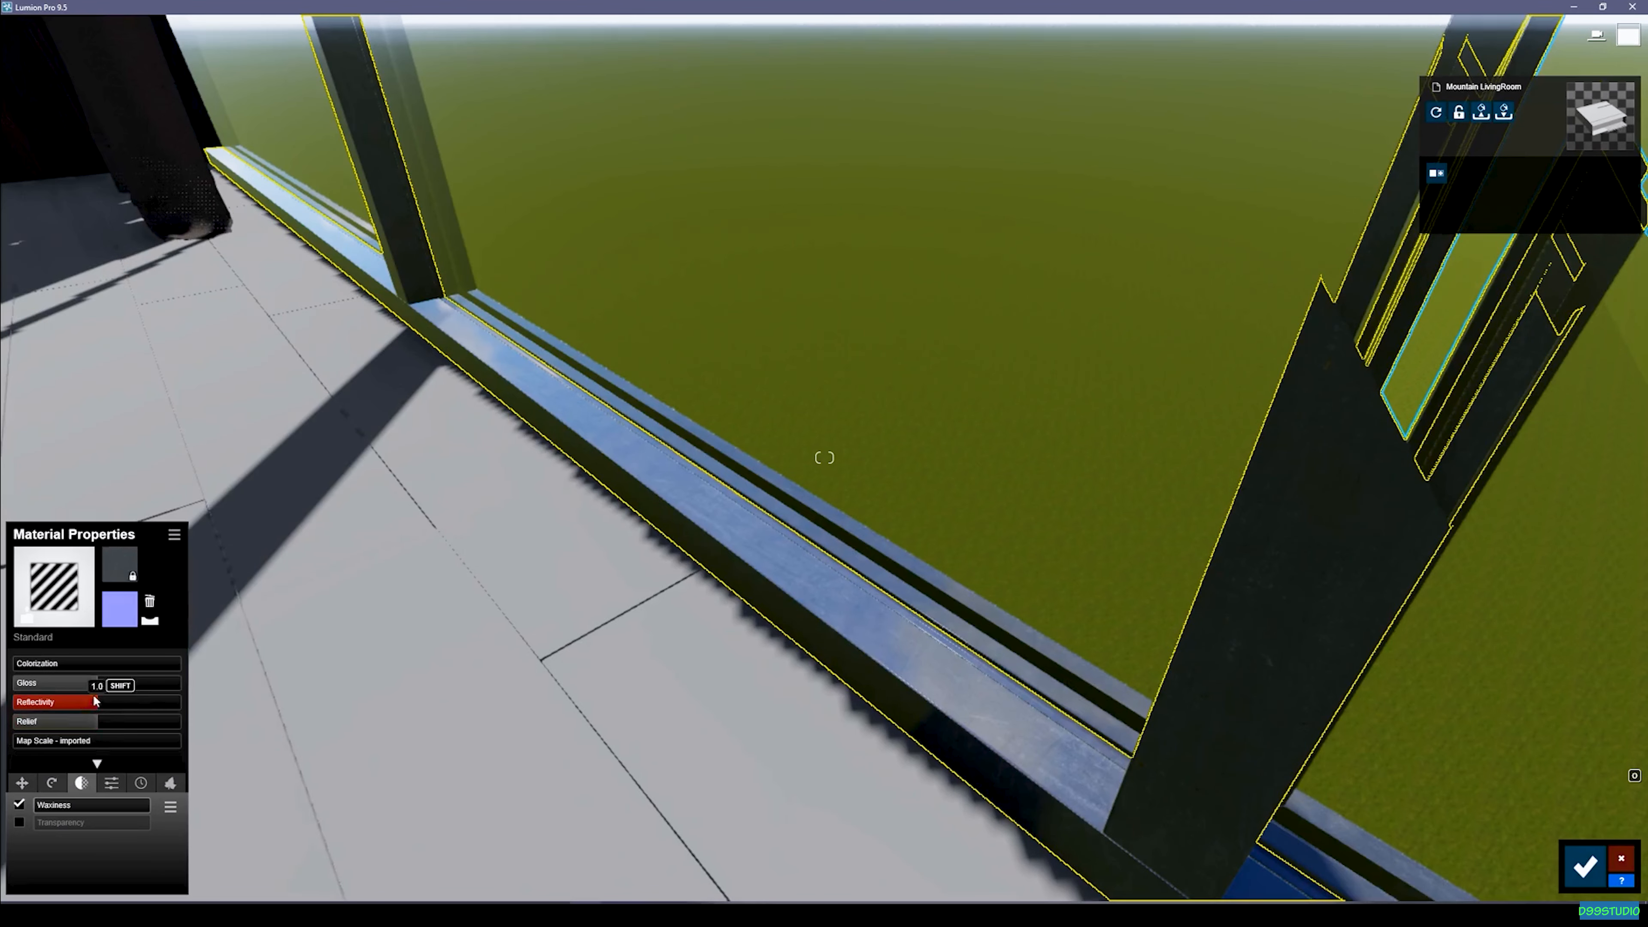
{"action": "left_click_drag", "start_coordinate": [99, 683], "coordinate": [74, 706]}
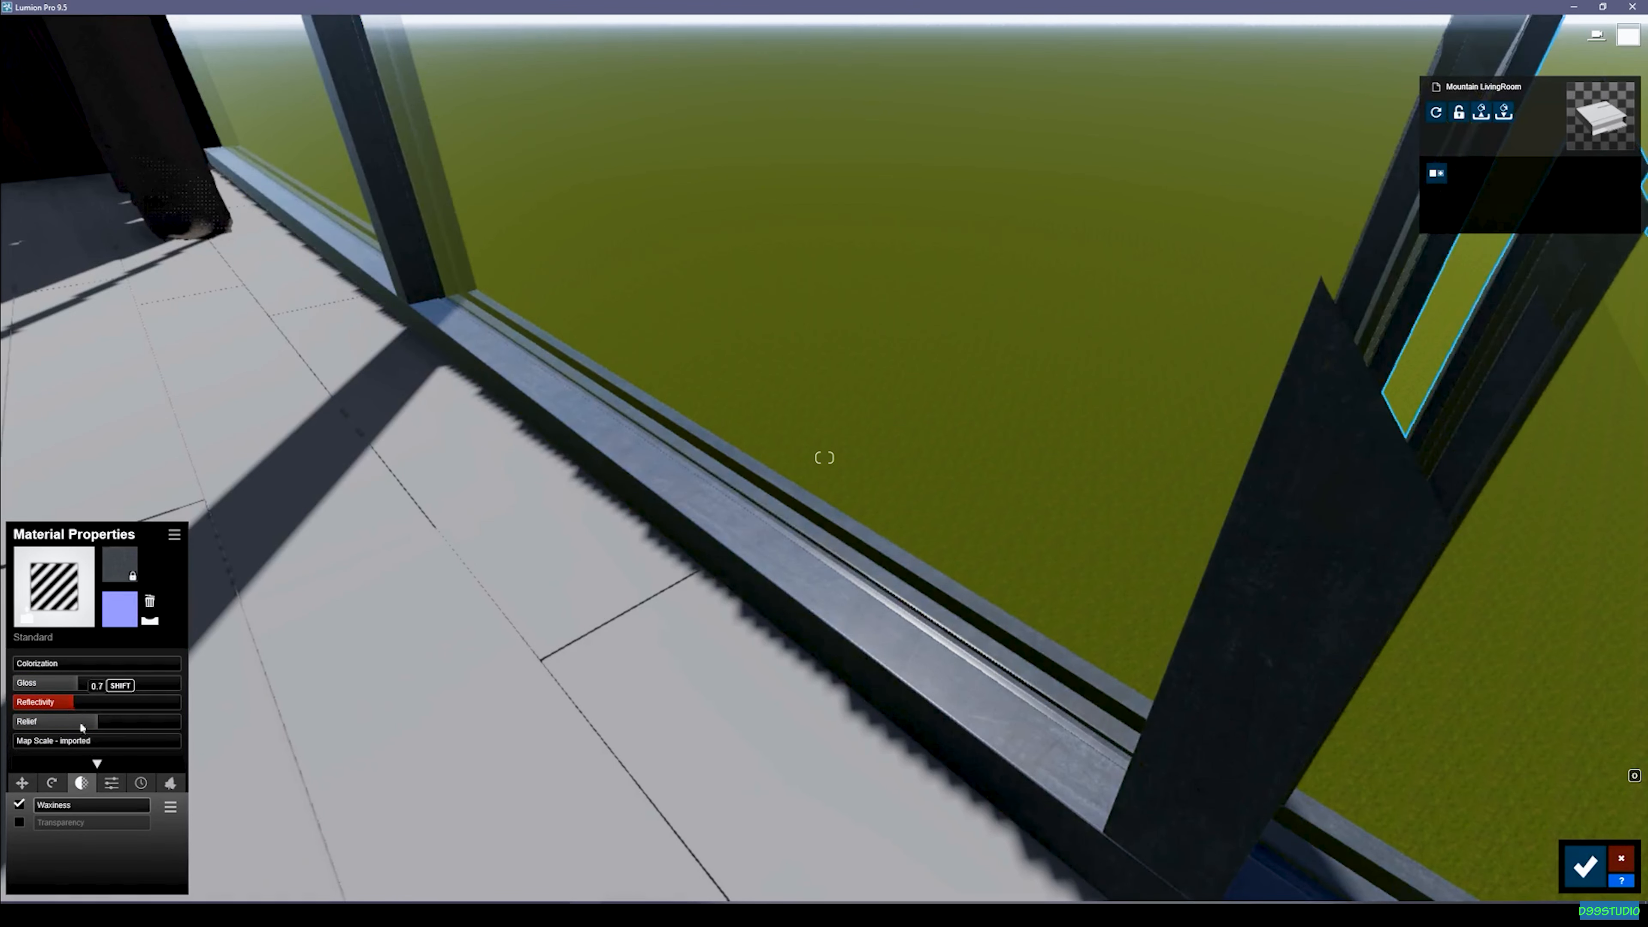
Step: Set the window frame's weathering to 0.6 and raise its edges value slightly
{"action": "left_click", "coordinate": [141, 783]}
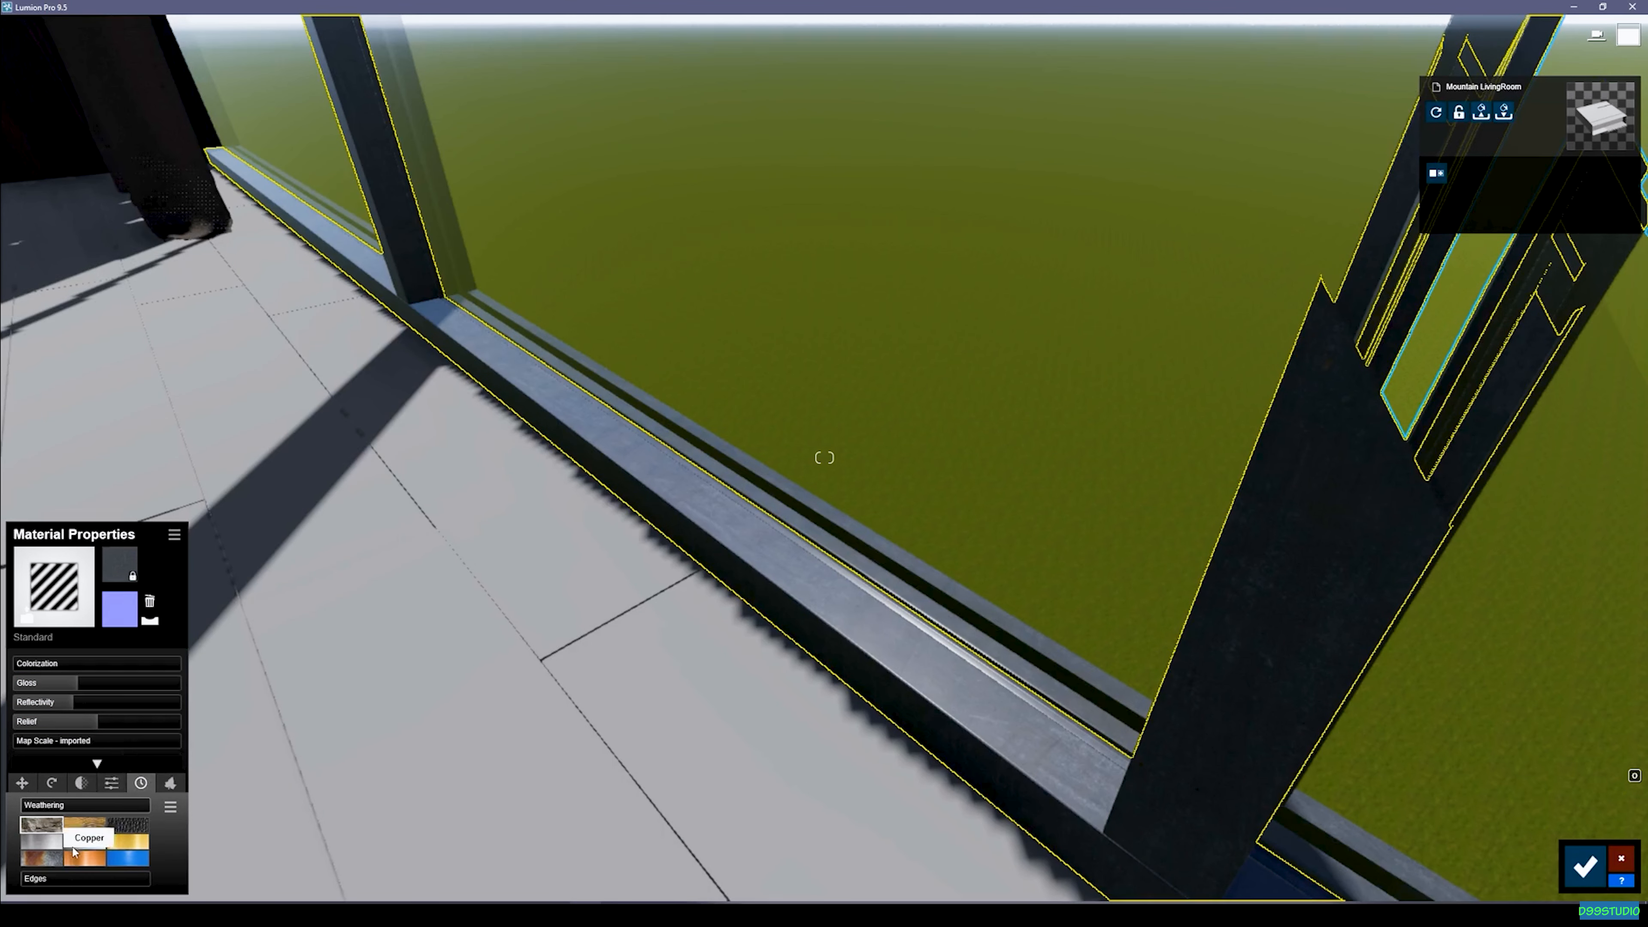
{"action": "left_click_drag", "start_coordinate": [32, 807], "coordinate": [102, 806]}
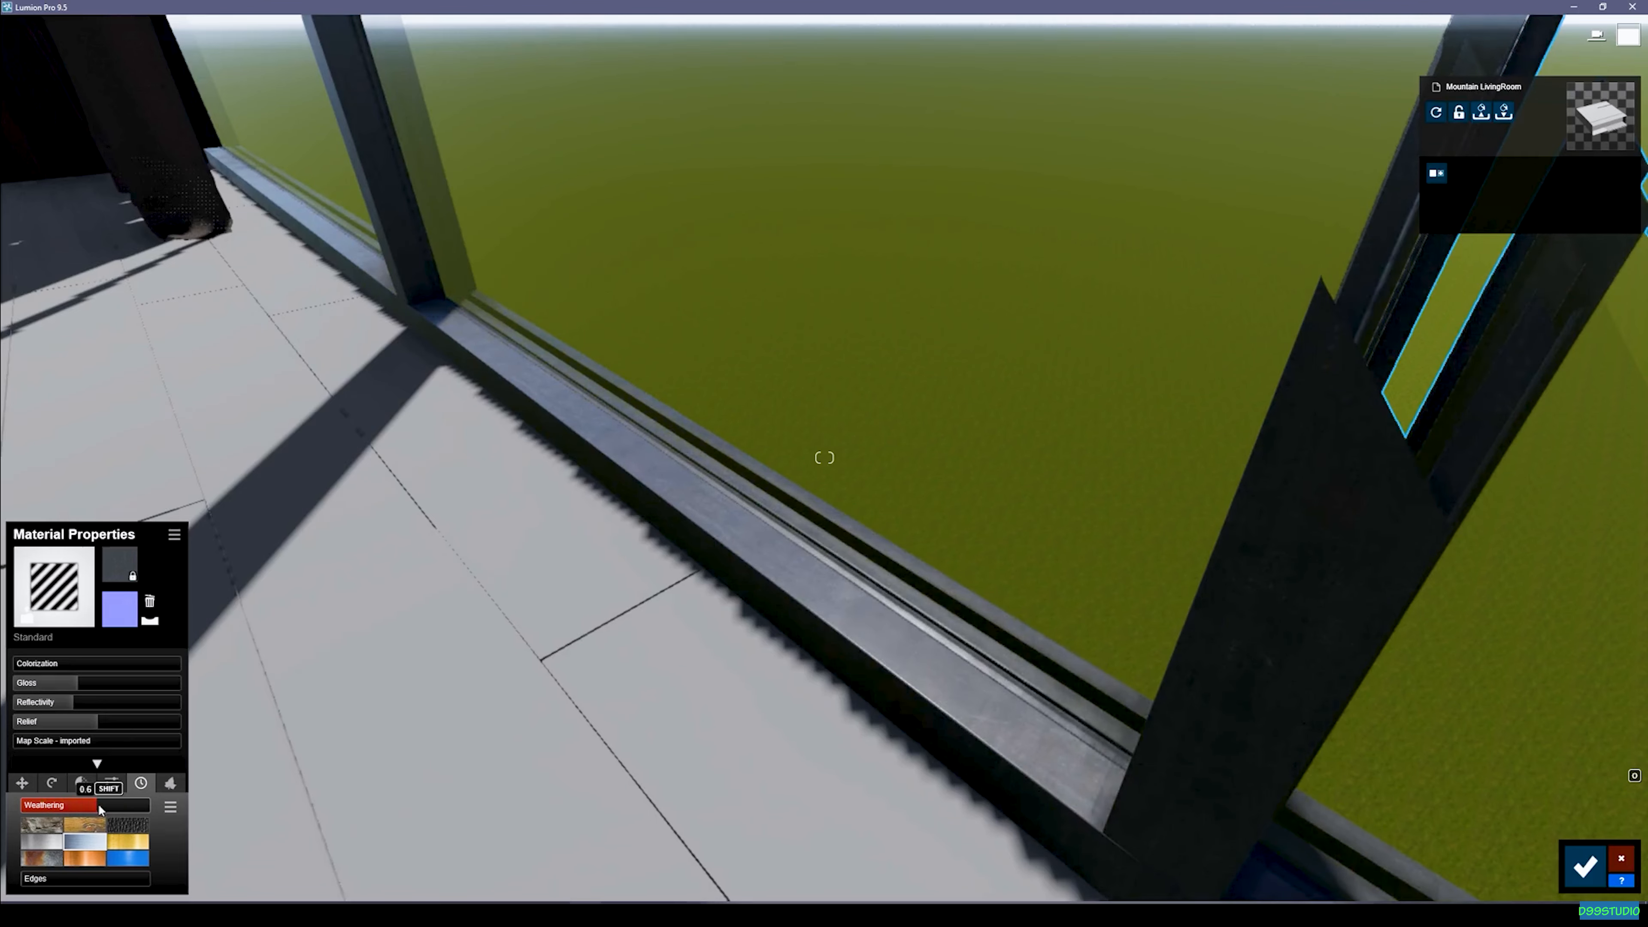
{"action": "left_click_drag", "start_coordinate": [27, 881], "coordinate": [37, 882]}
Step: Assign the indoor wood material Poli Wood Fine 013 VAR1 3K to the feature wall behind the two picture panels
{"action": "key", "text": "d"}
{"action": "right_click_drag", "start_coordinate": [824, 458], "coordinate": [824, 458]}
{"action": "key", "text": "s"}
{"action": "left_click", "coordinate": [689, 464]}
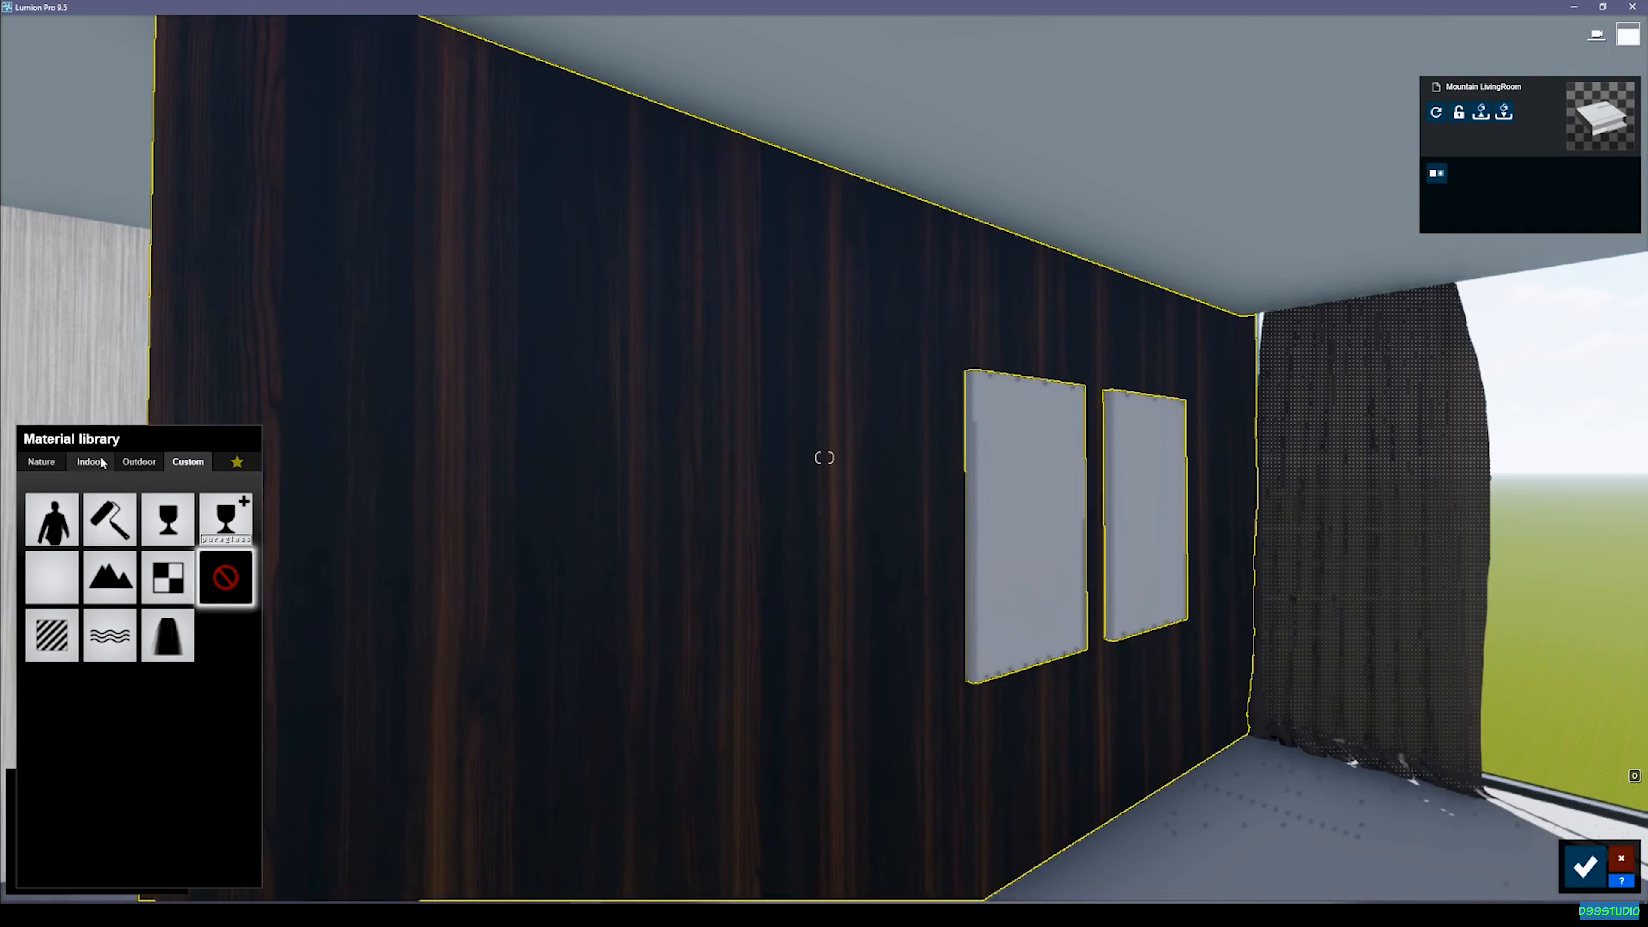
{"action": "left_click", "coordinate": [102, 463]}
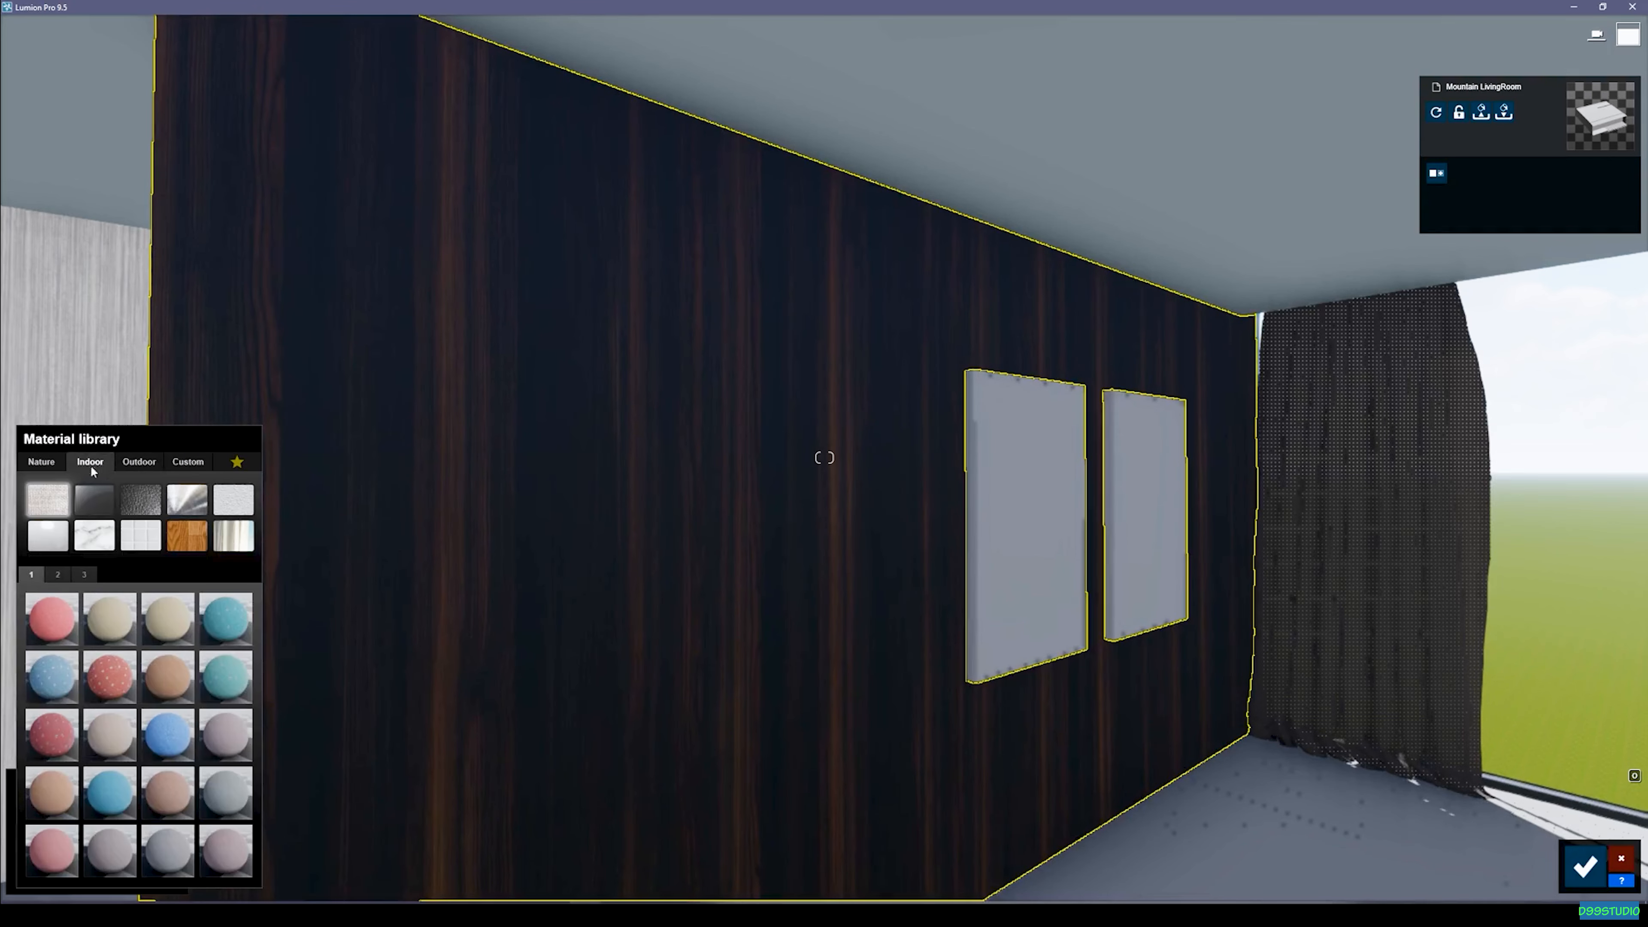
{"action": "left_click", "coordinate": [194, 535]}
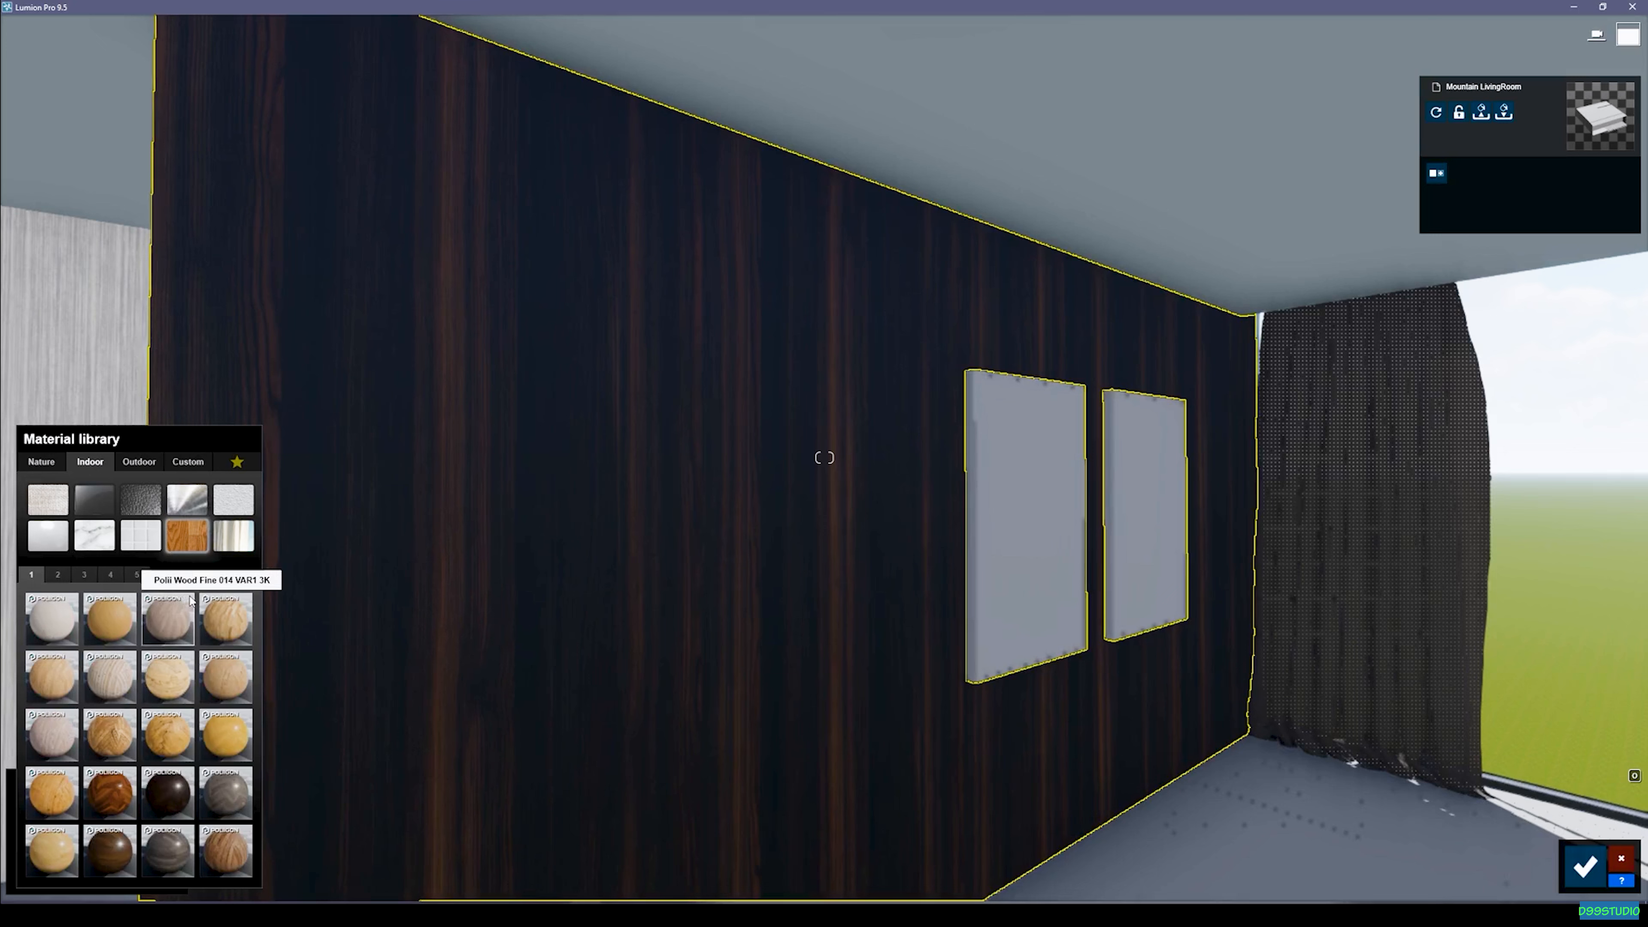
{"action": "left_click", "coordinate": [116, 618]}
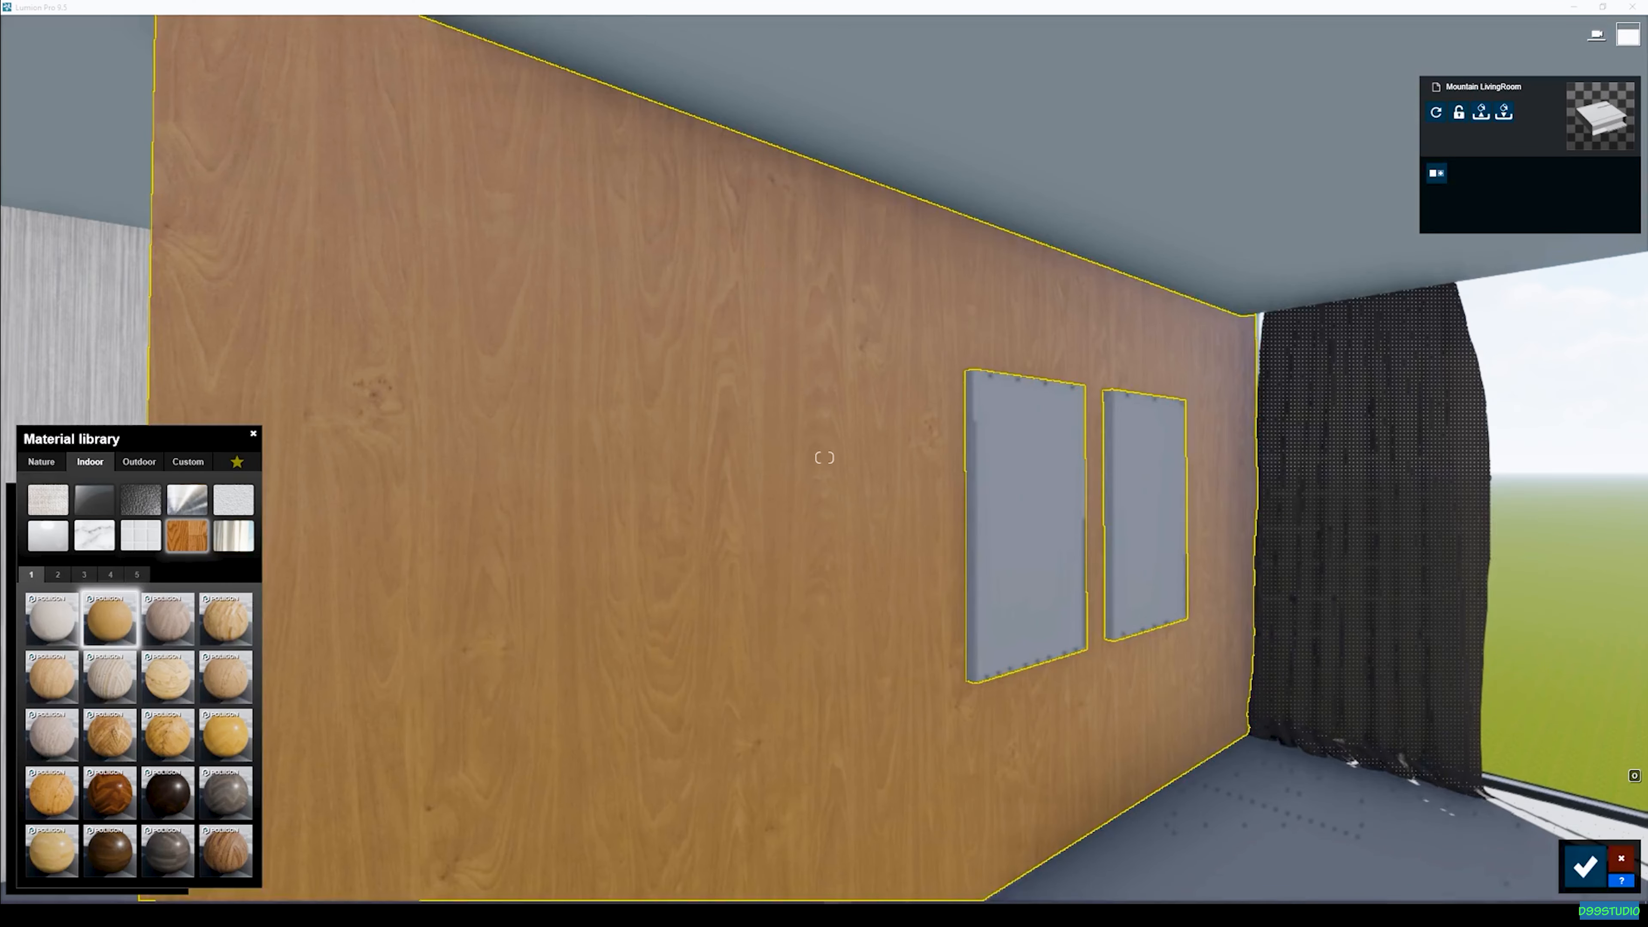
Step: Colorize the feature wall with the Feature Wall code 706863 copied from Material Color Codes.pdf in Acrobat Reader
{"action": "left_click", "coordinate": [843, 905]}
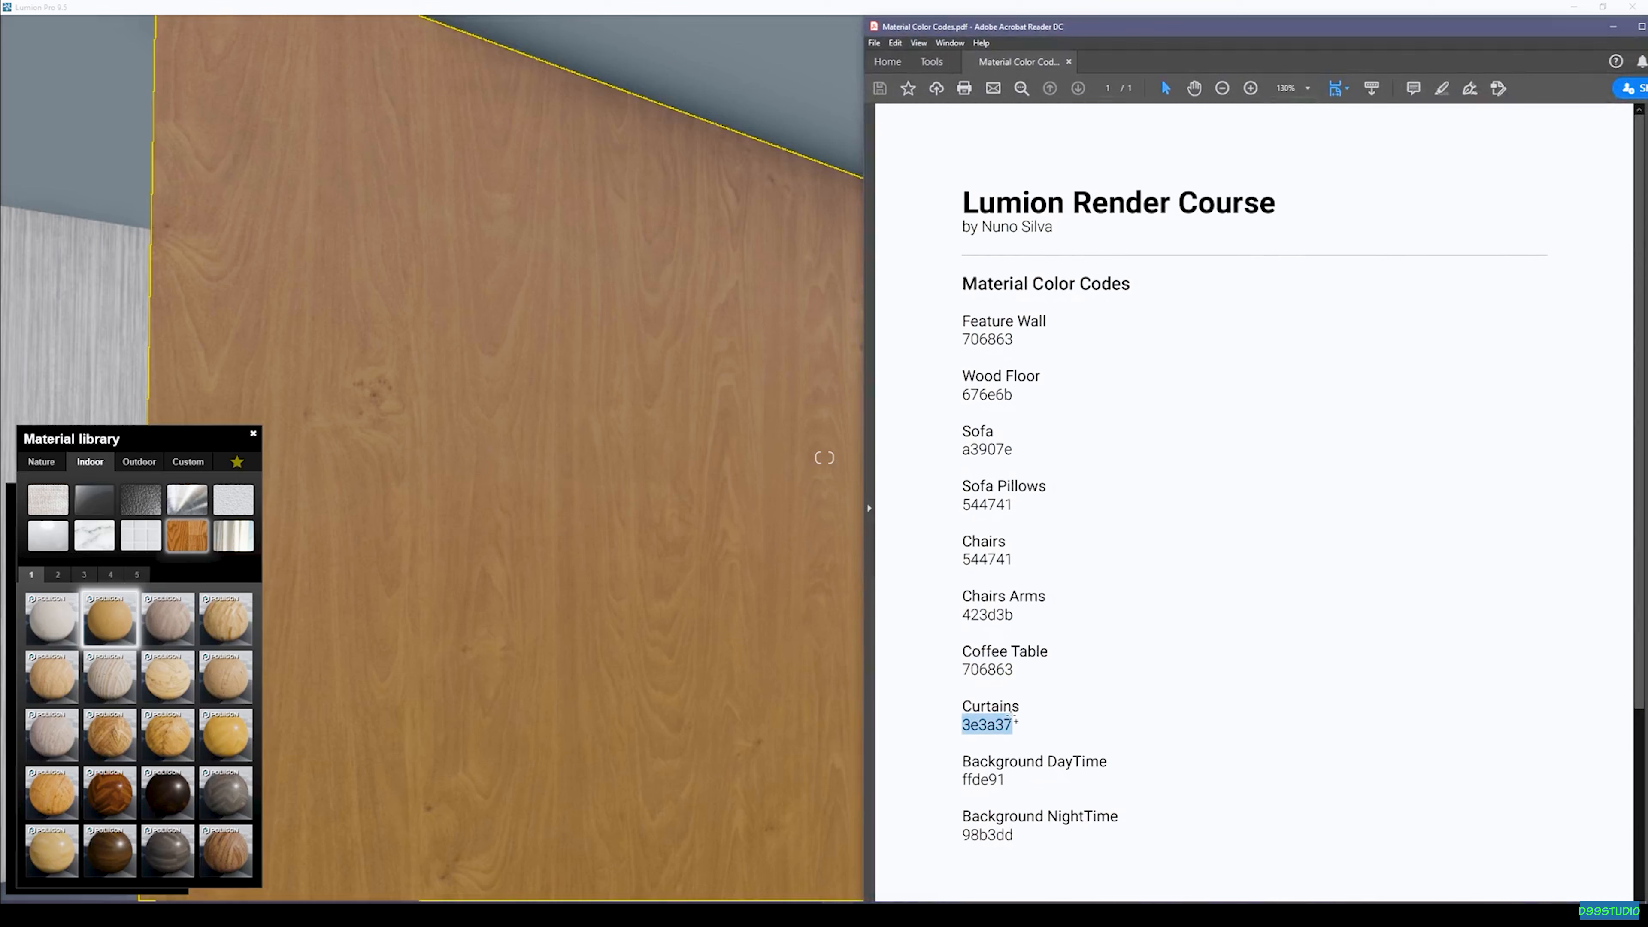
{"action": "double_click", "coordinate": [1003, 339]}
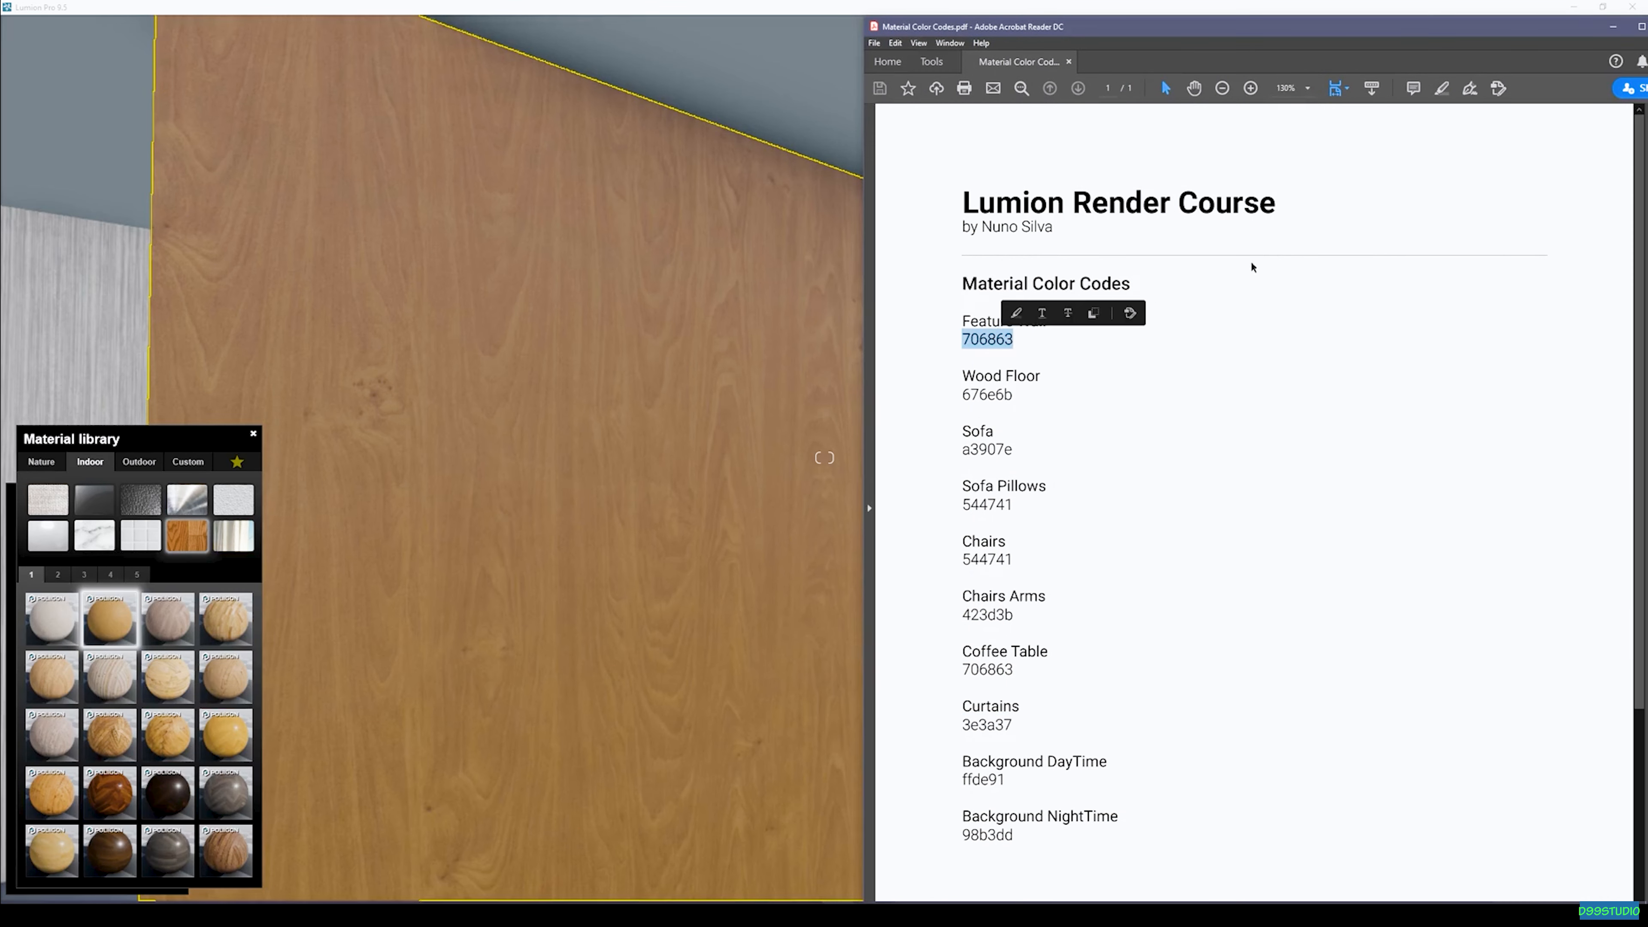
{"action": "left_click", "coordinate": [1613, 27]}
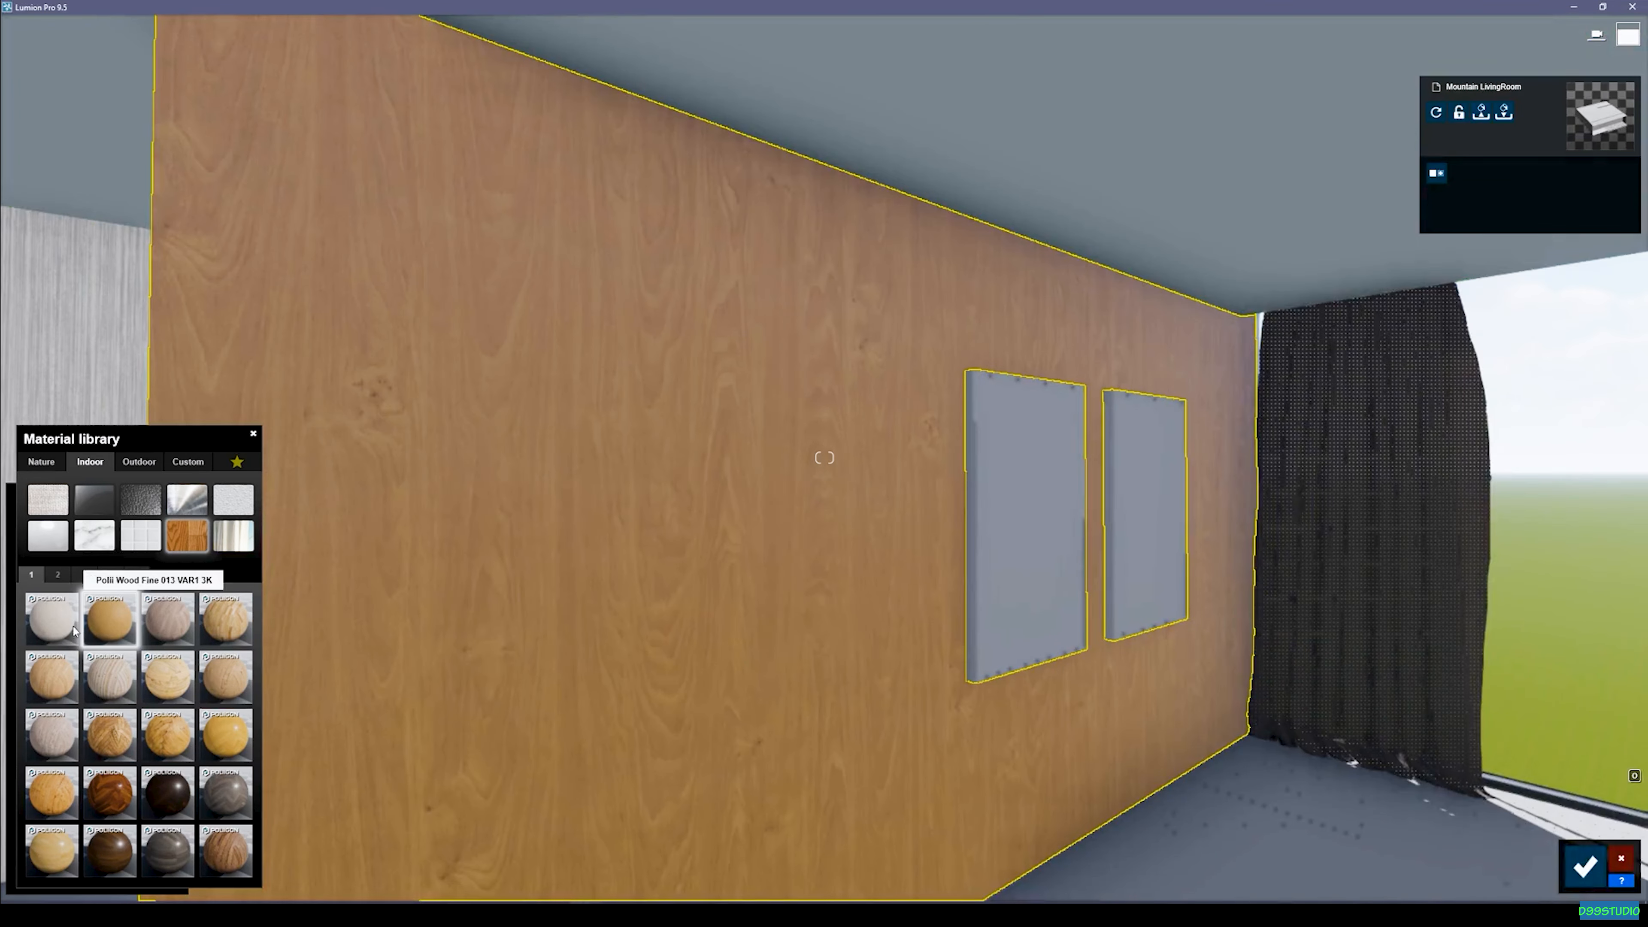
{"action": "left_click", "coordinate": [74, 629]}
{"action": "mouse_move", "coordinate": [68, 666]}
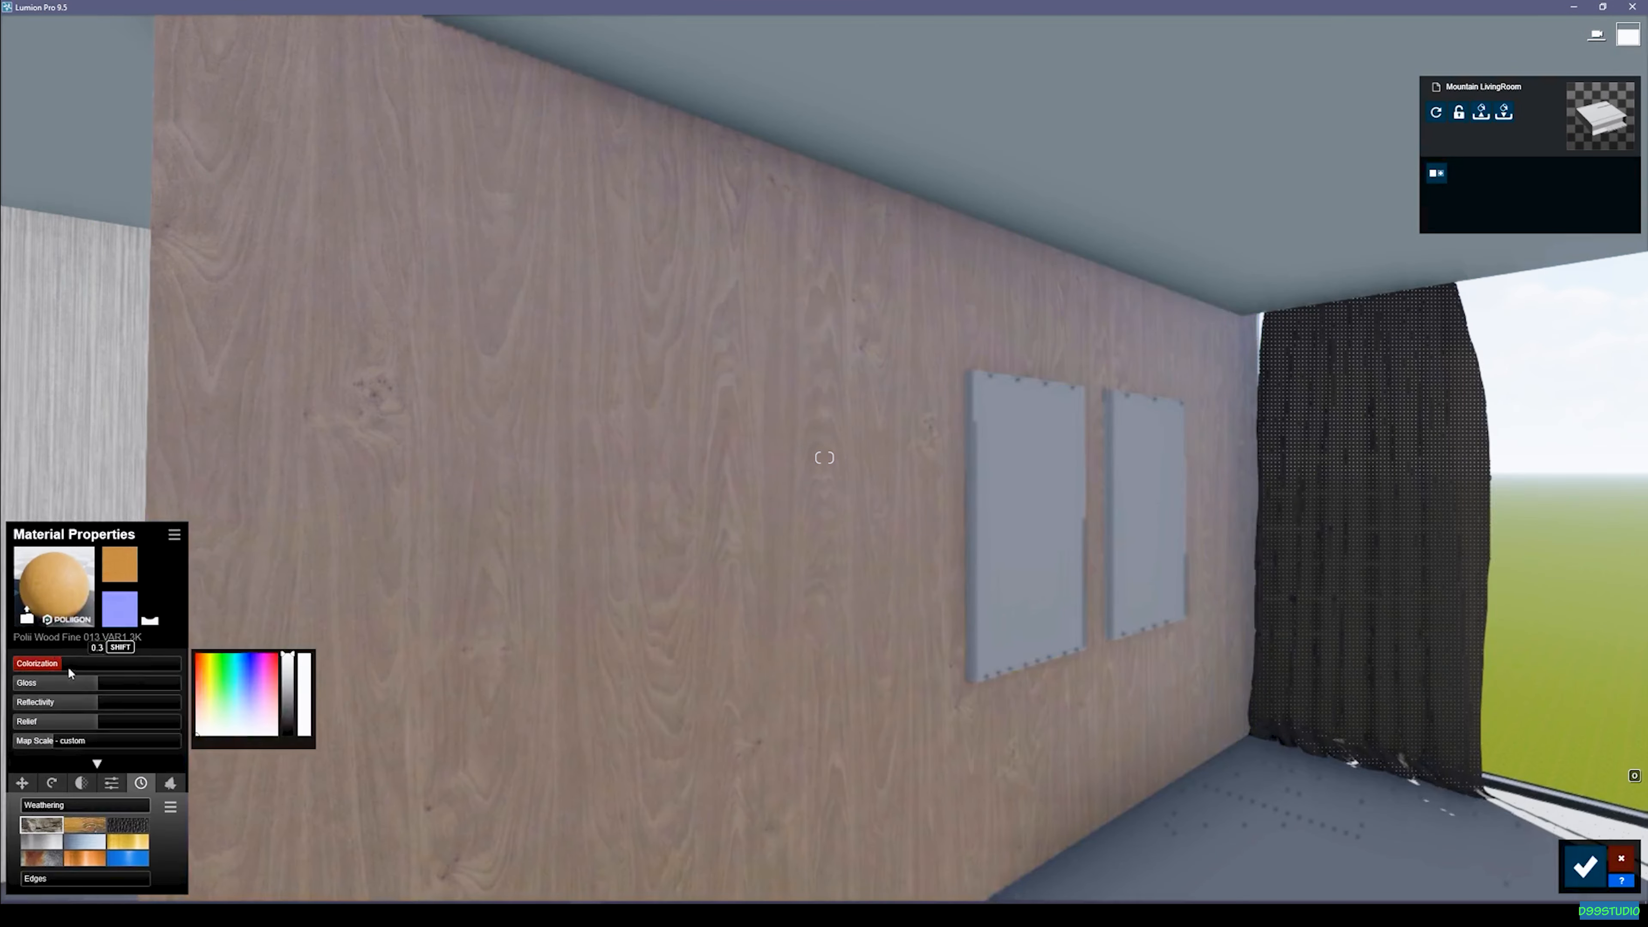
{"action": "left_click", "coordinate": [248, 695]}
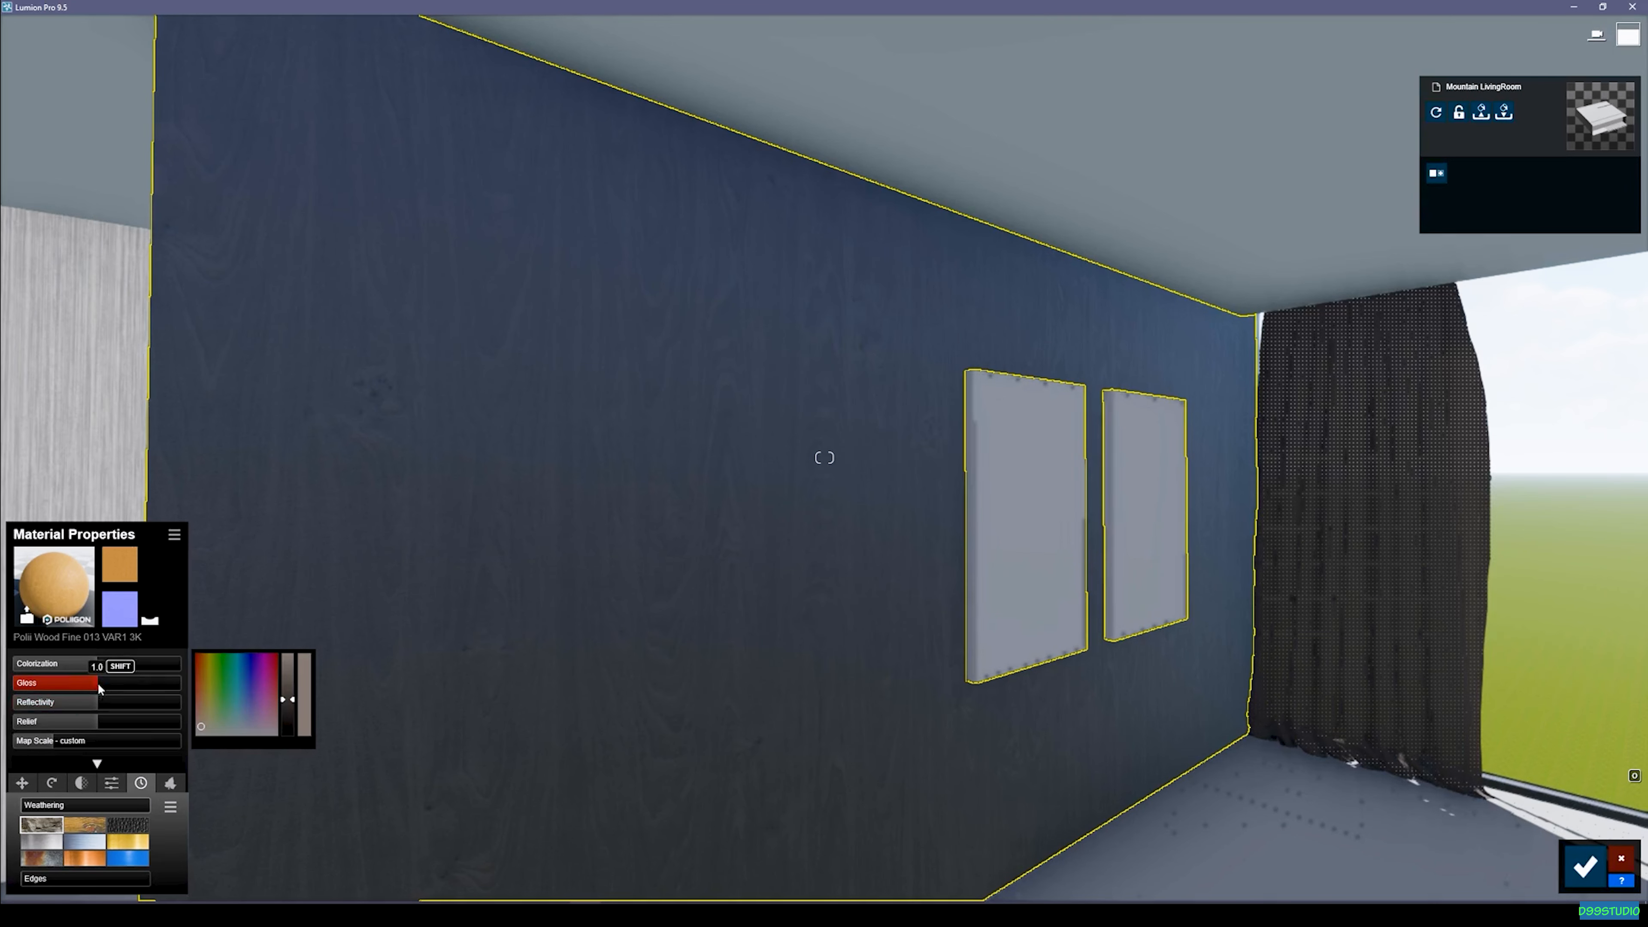
Step: Raise the feature wall's gloss and lower its reflectivity and relief
{"action": "left_click_drag", "start_coordinate": [97, 683], "coordinate": [138, 681]}
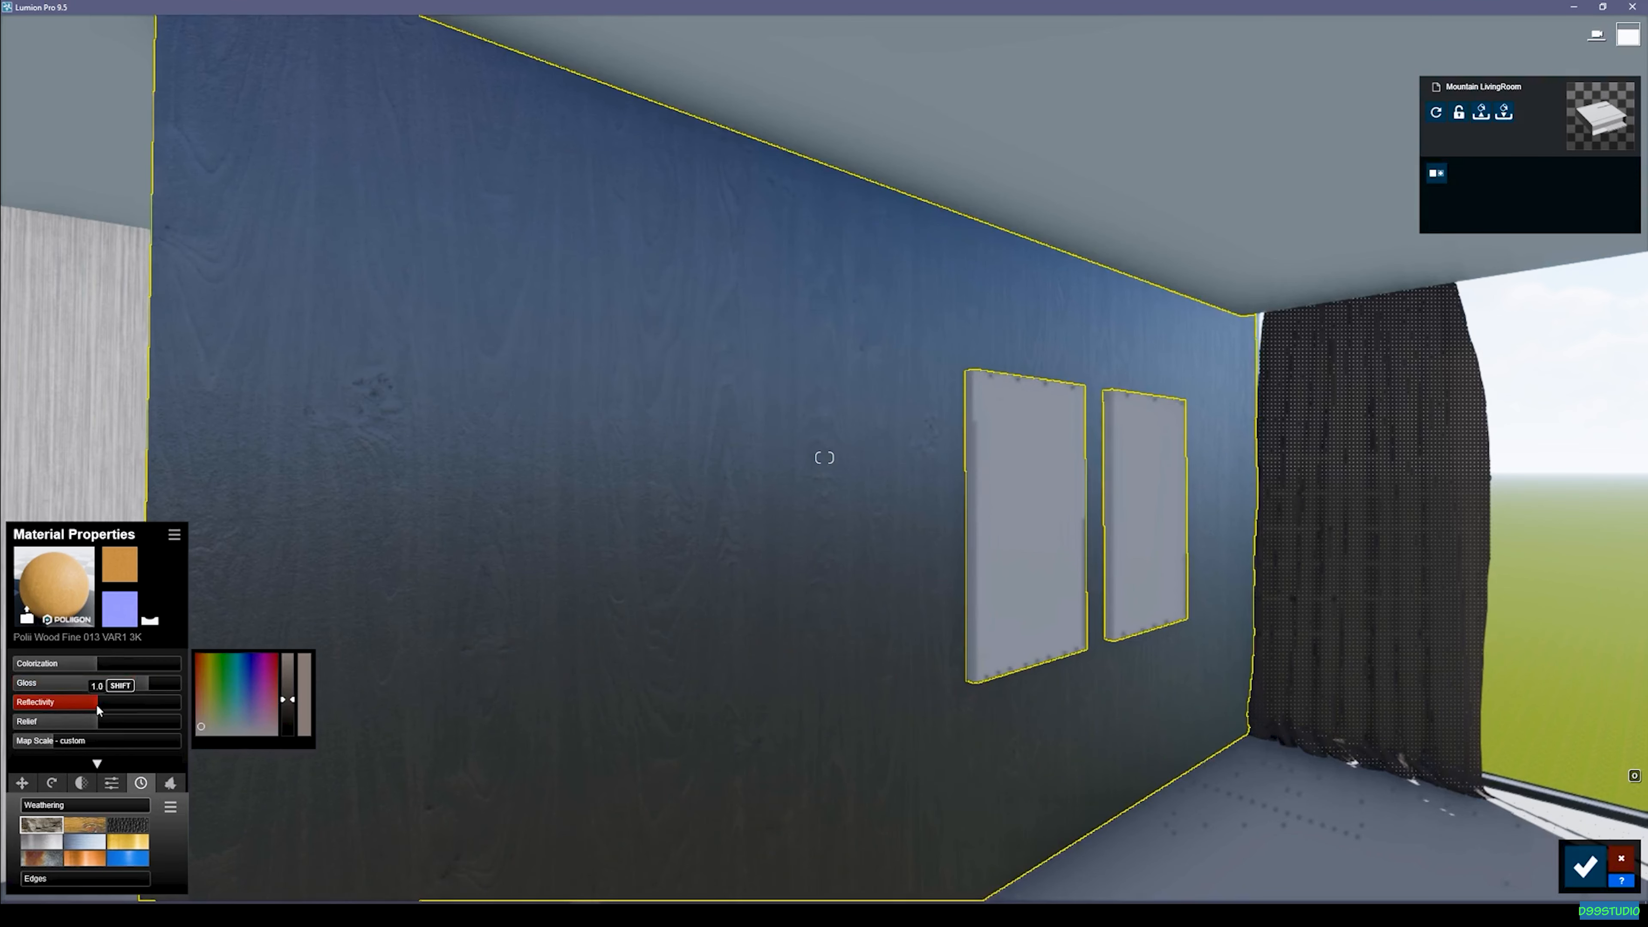
{"action": "left_click_drag", "start_coordinate": [99, 710], "coordinate": [86, 712]}
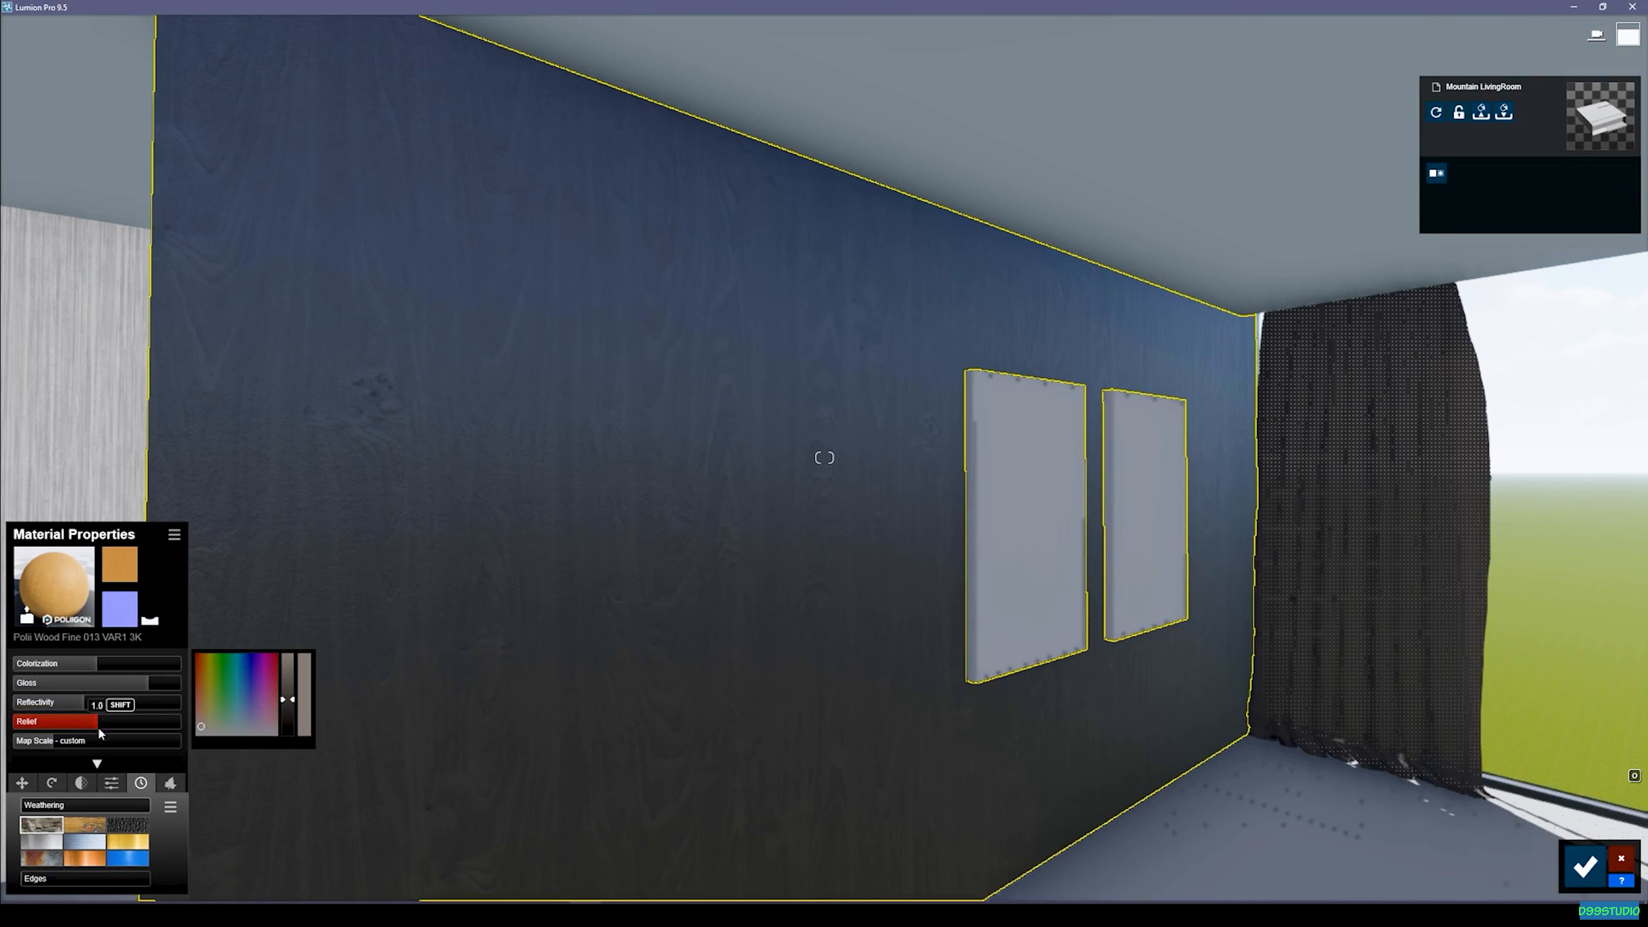
{"action": "left_click_drag", "start_coordinate": [99, 733], "coordinate": [89, 732]}
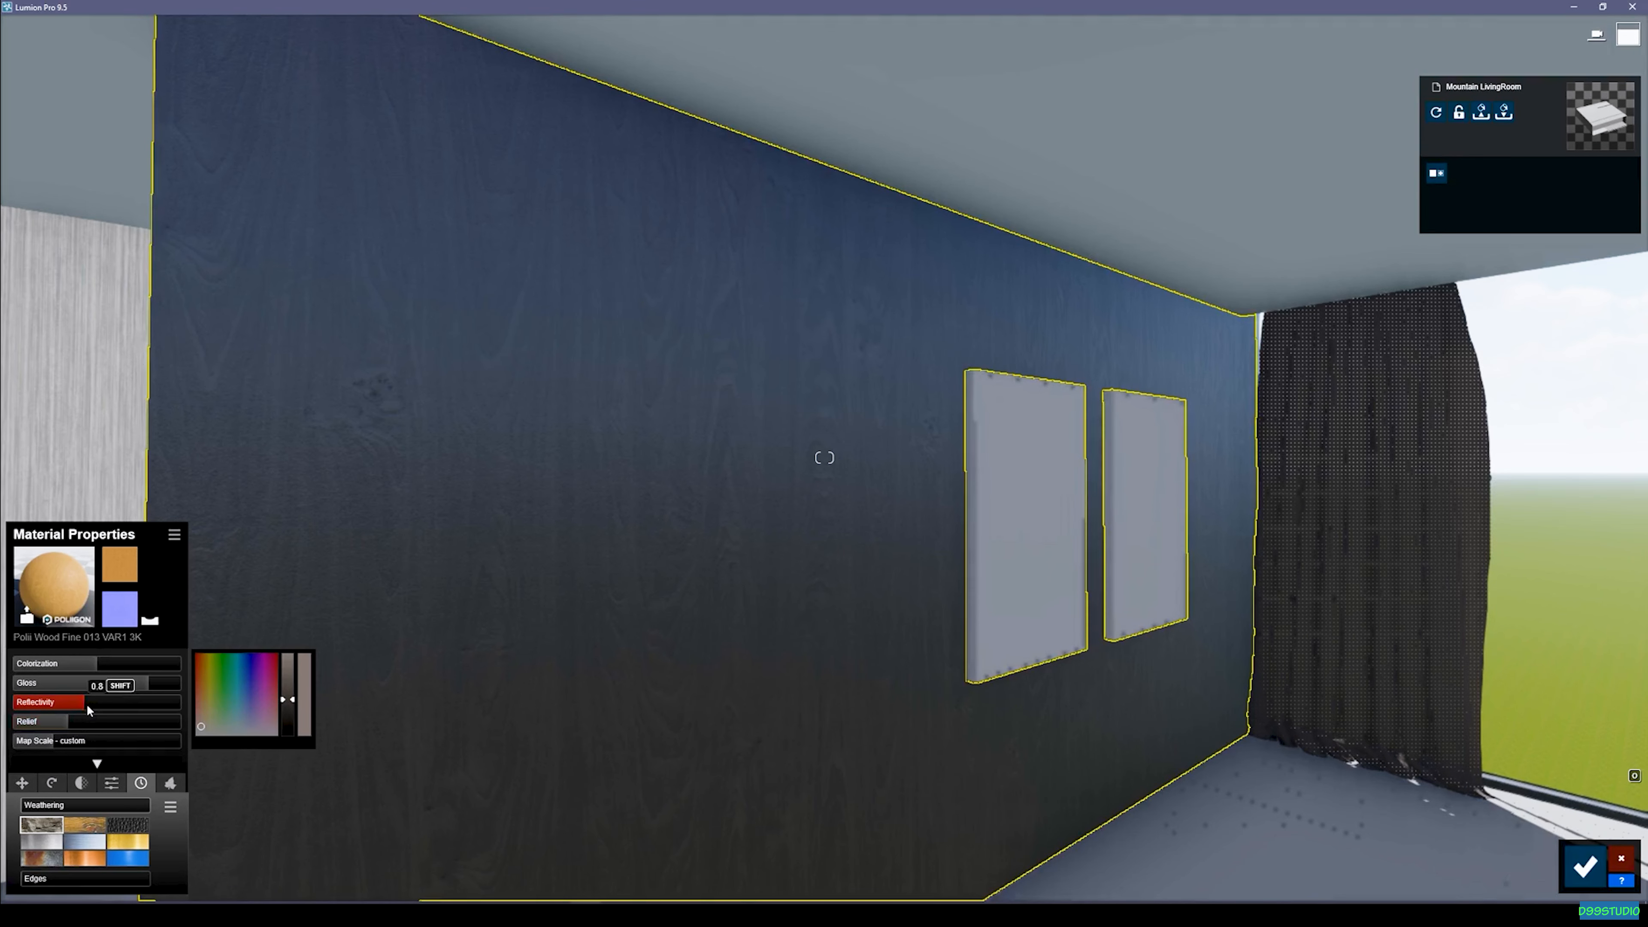
{"action": "left_click_drag", "start_coordinate": [90, 713], "coordinate": [71, 712]}
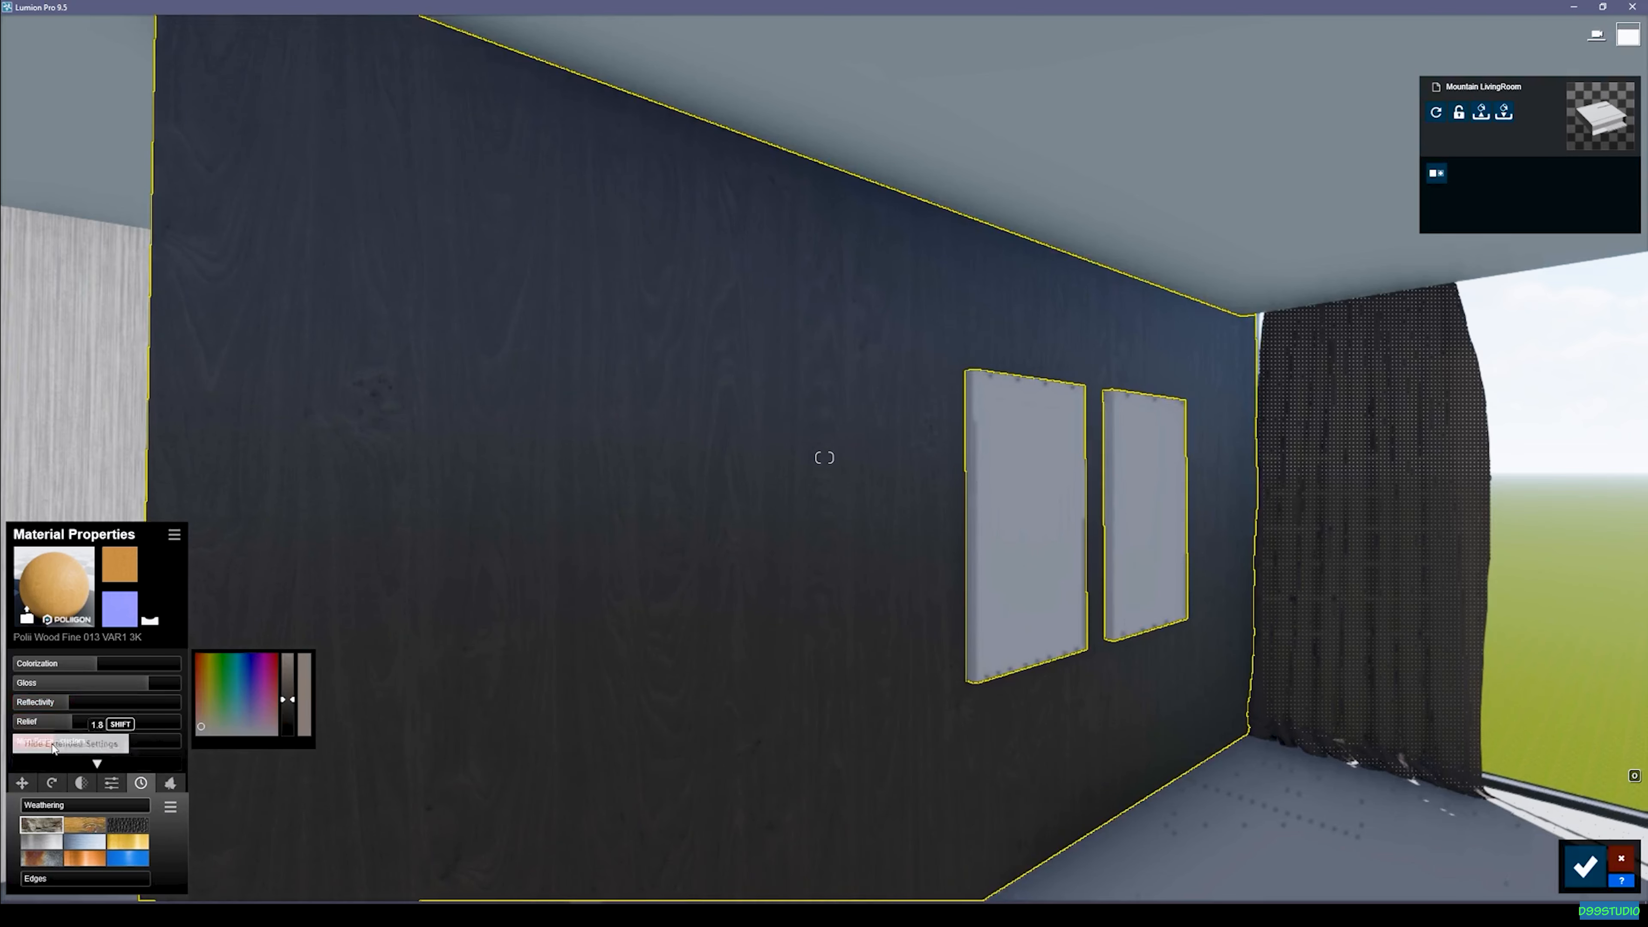
Step: Apply the wood weathering type to the feature wall, raise its weathering to just over half, and save the changes
{"action": "left_click", "coordinate": [82, 826]}
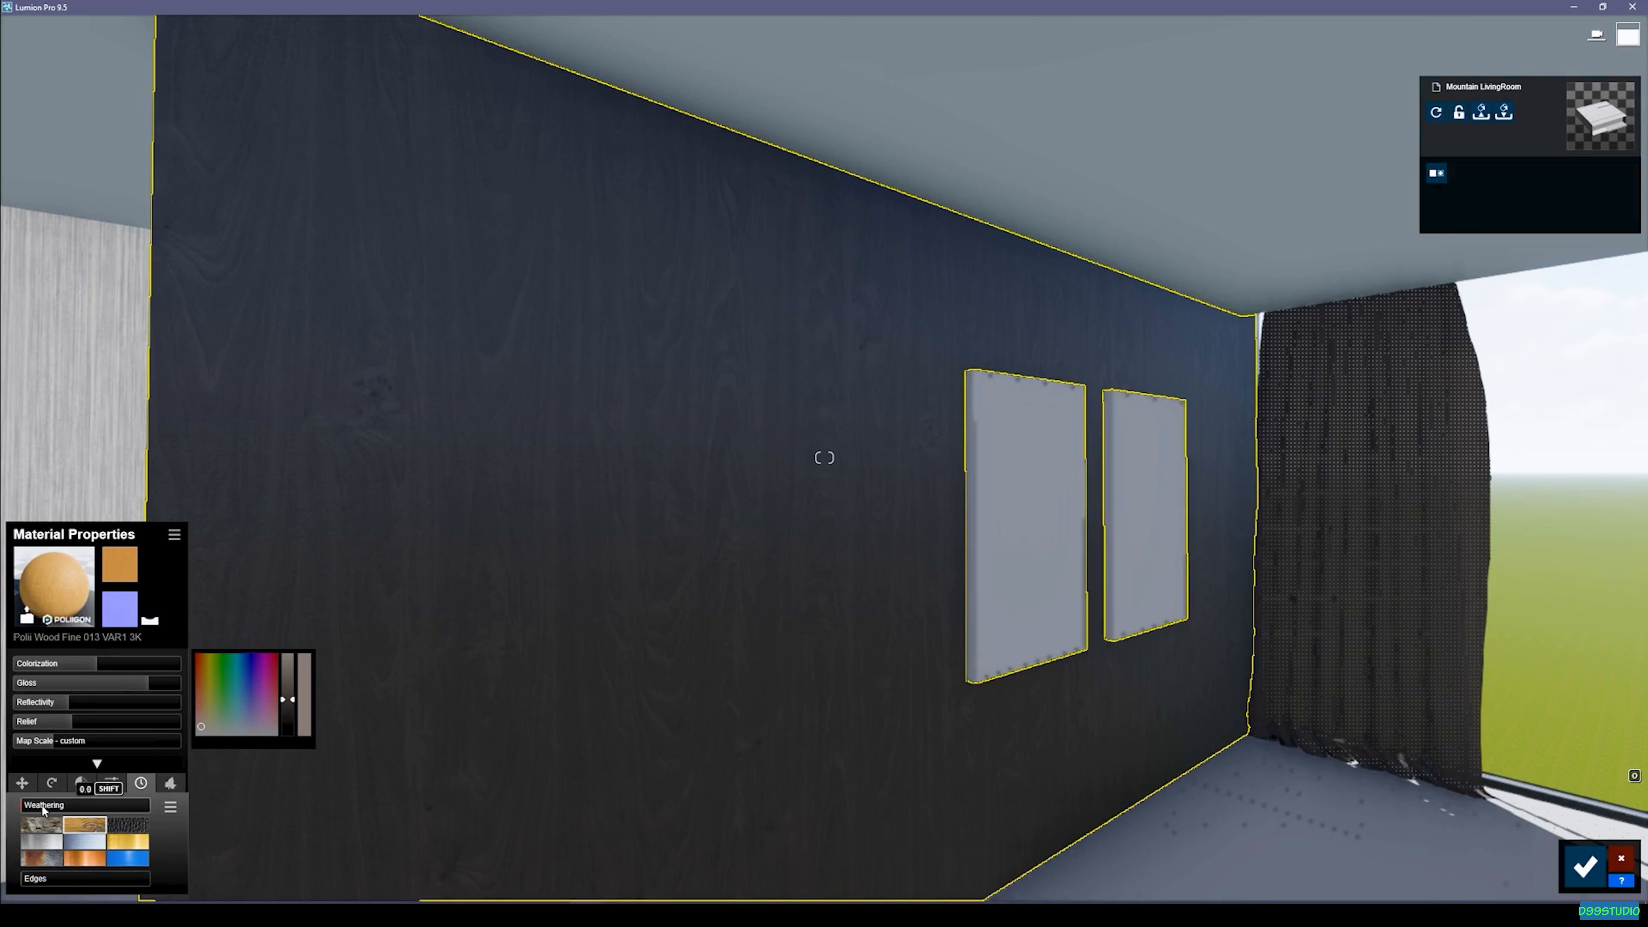
{"action": "left_click", "coordinate": [43, 810]}
{"action": "left_click_drag", "start_coordinate": [43, 810], "coordinate": [99, 813]}
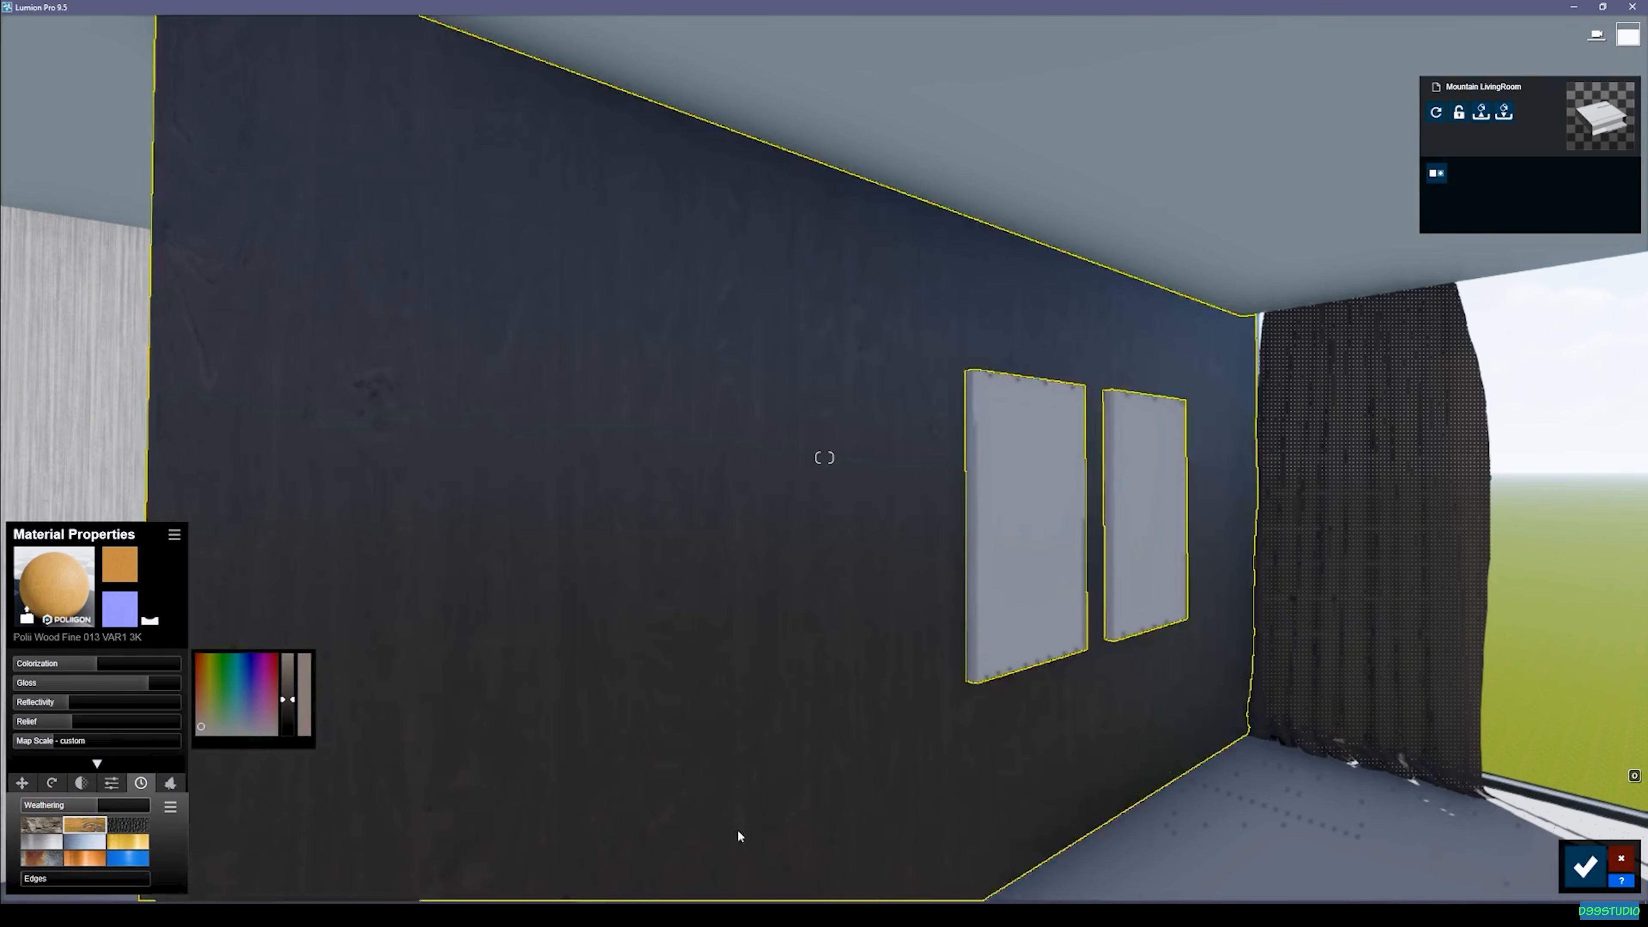
{"action": "left_click", "coordinate": [1584, 867]}
{"action": "key", "text": "d"}
{"action": "right_click_drag", "start_coordinate": [1168, 642], "coordinate": [1155, 705]}
{"action": "right_click_drag", "start_coordinate": [824, 458], "coordinate": [1103, 604]}
{"action": "key", "text": "s"}
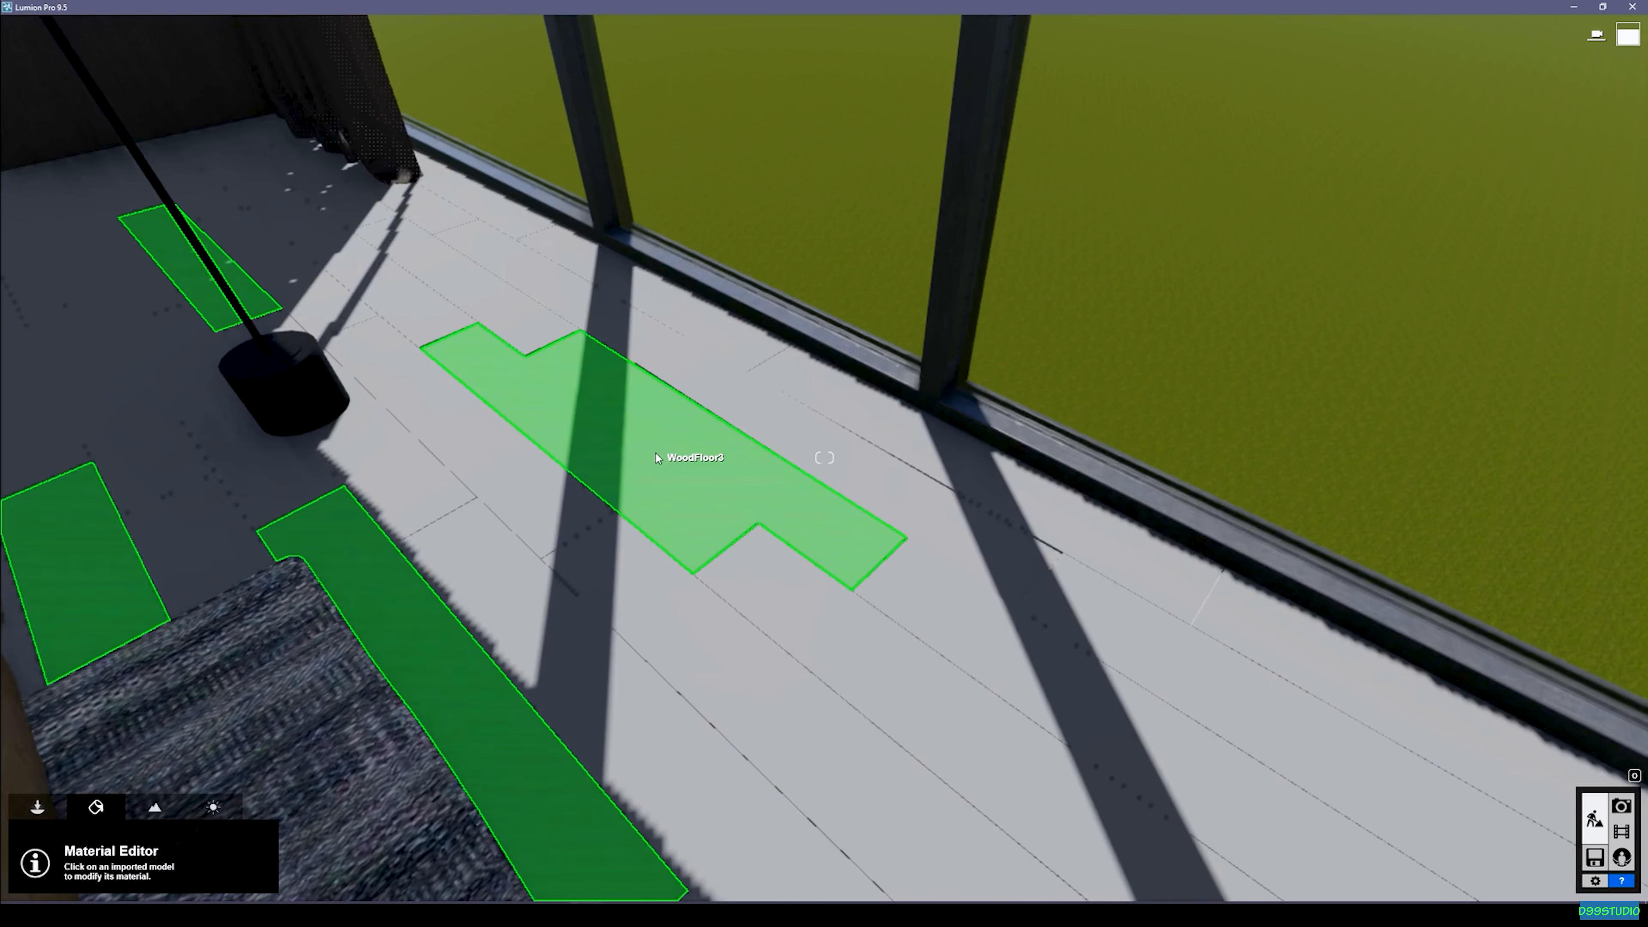
{"action": "right_click_drag", "start_coordinate": [655, 457], "coordinate": [610, 441]}
{"action": "right_click_drag", "start_coordinate": [747, 442], "coordinate": [601, 345]}
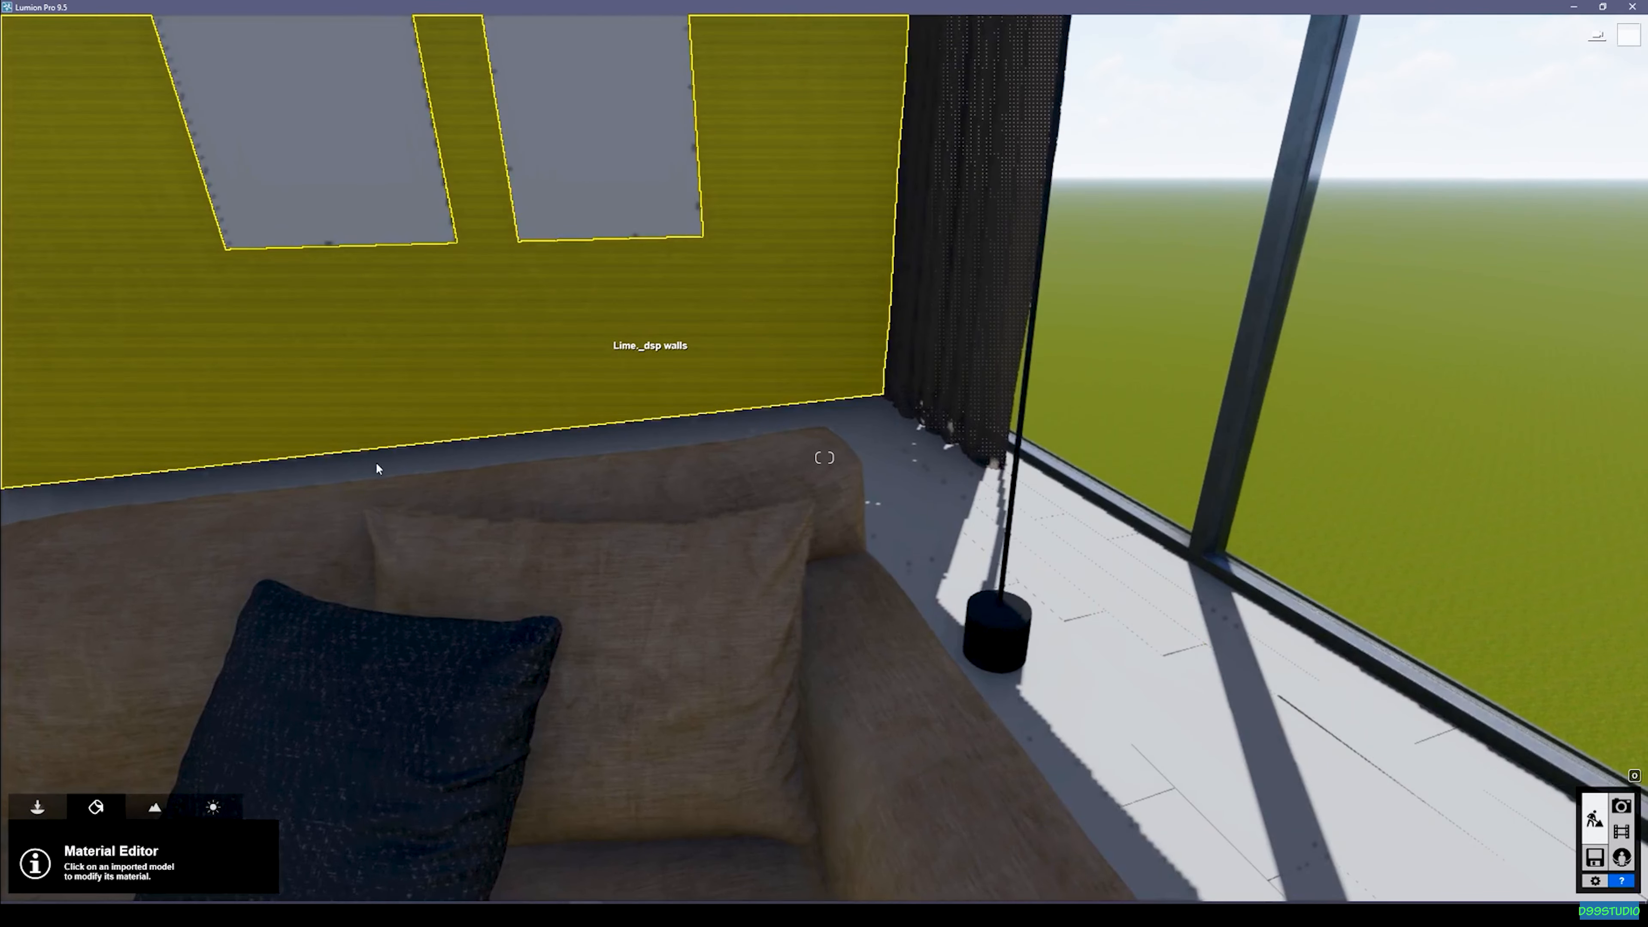
Step: Copy the feature wall's wood material and paste it onto the wood floor planks
{"action": "left_click", "coordinate": [230, 466]}
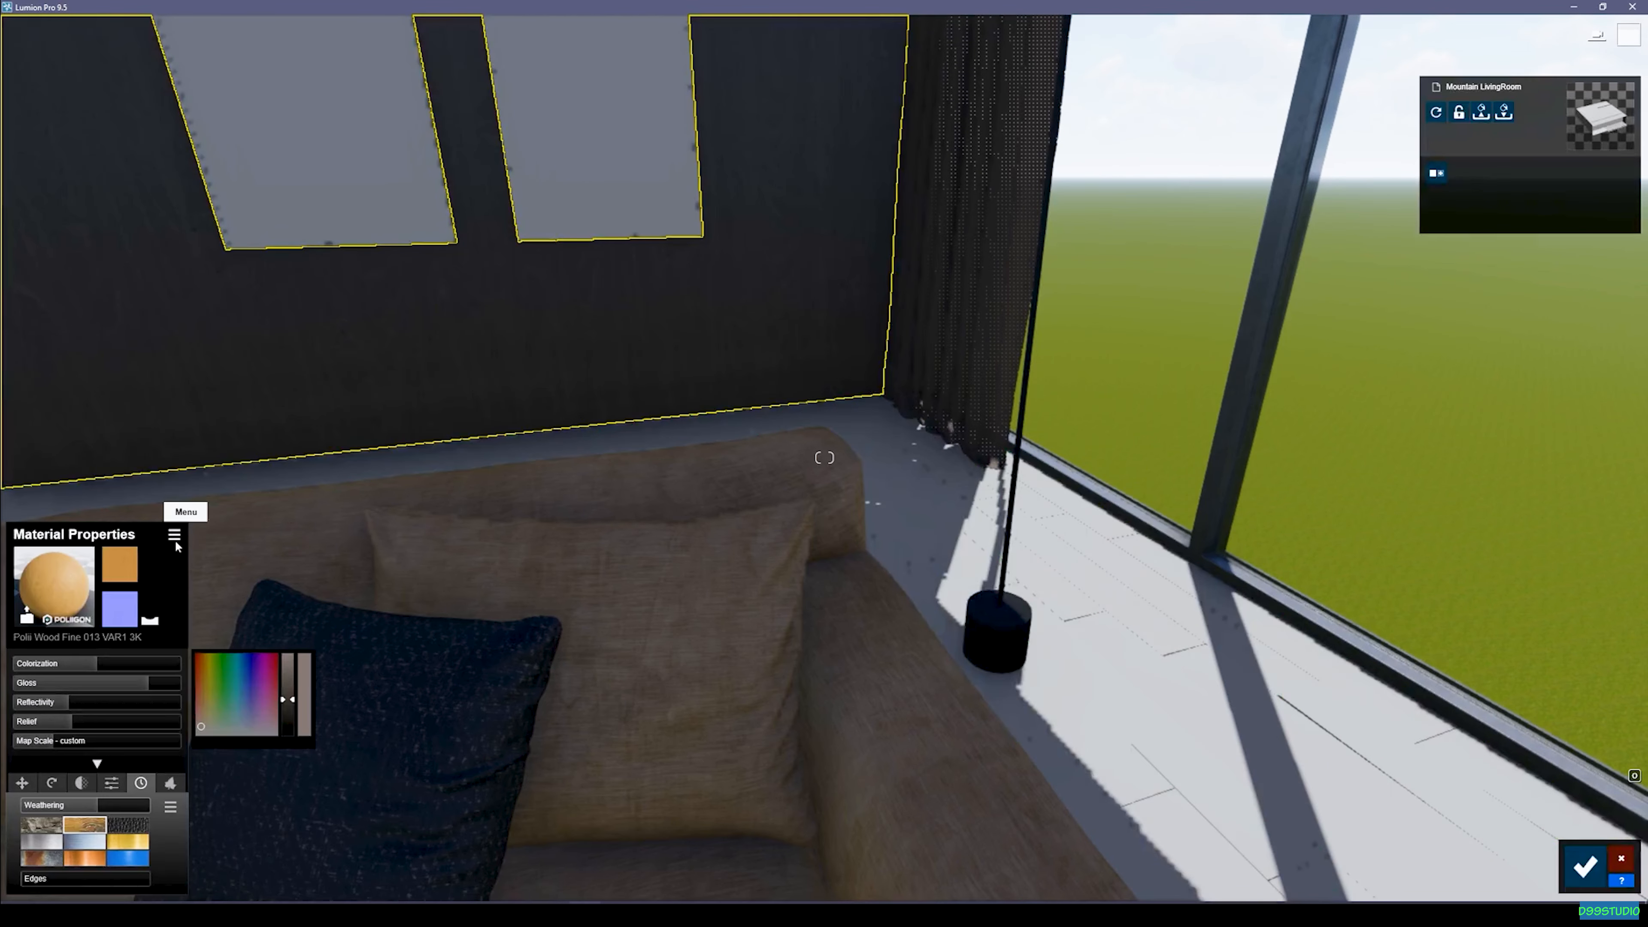
{"action": "left_click", "coordinate": [175, 536]}
{"action": "left_click", "coordinate": [176, 583]}
{"action": "left_click", "coordinate": [844, 519]}
{"action": "left_click", "coordinate": [174, 535]}
Step: Rotate the wood floor's texture by setting its pitch orientation to 90°
{"action": "left_click", "coordinate": [52, 783]}
{"action": "left_click_drag", "start_coordinate": [40, 823], "coordinate": [55, 823]}
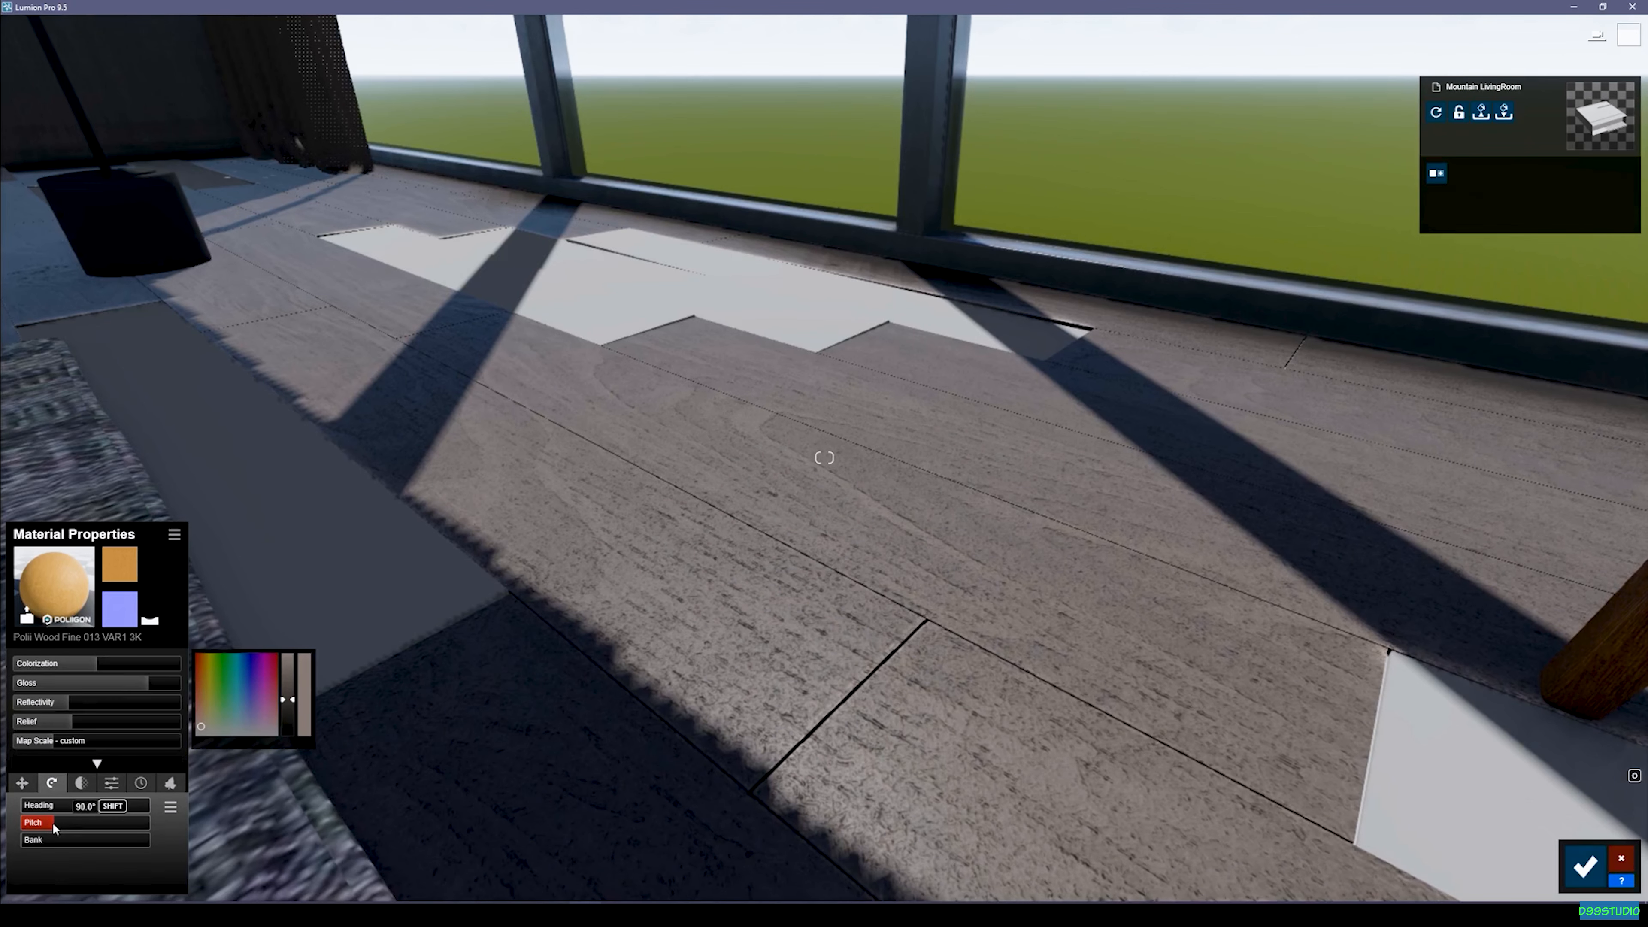
{"action": "left_click_drag", "start_coordinate": [52, 822], "coordinate": [54, 822]}
{"action": "right_click_drag", "start_coordinate": [667, 454], "coordinate": [667, 526]}
Step: Colorize the wood floor planks with a desaturated gray-green tint, undoing the stray color change
{"action": "left_click_drag", "start_coordinate": [201, 727], "coordinate": [230, 731]}
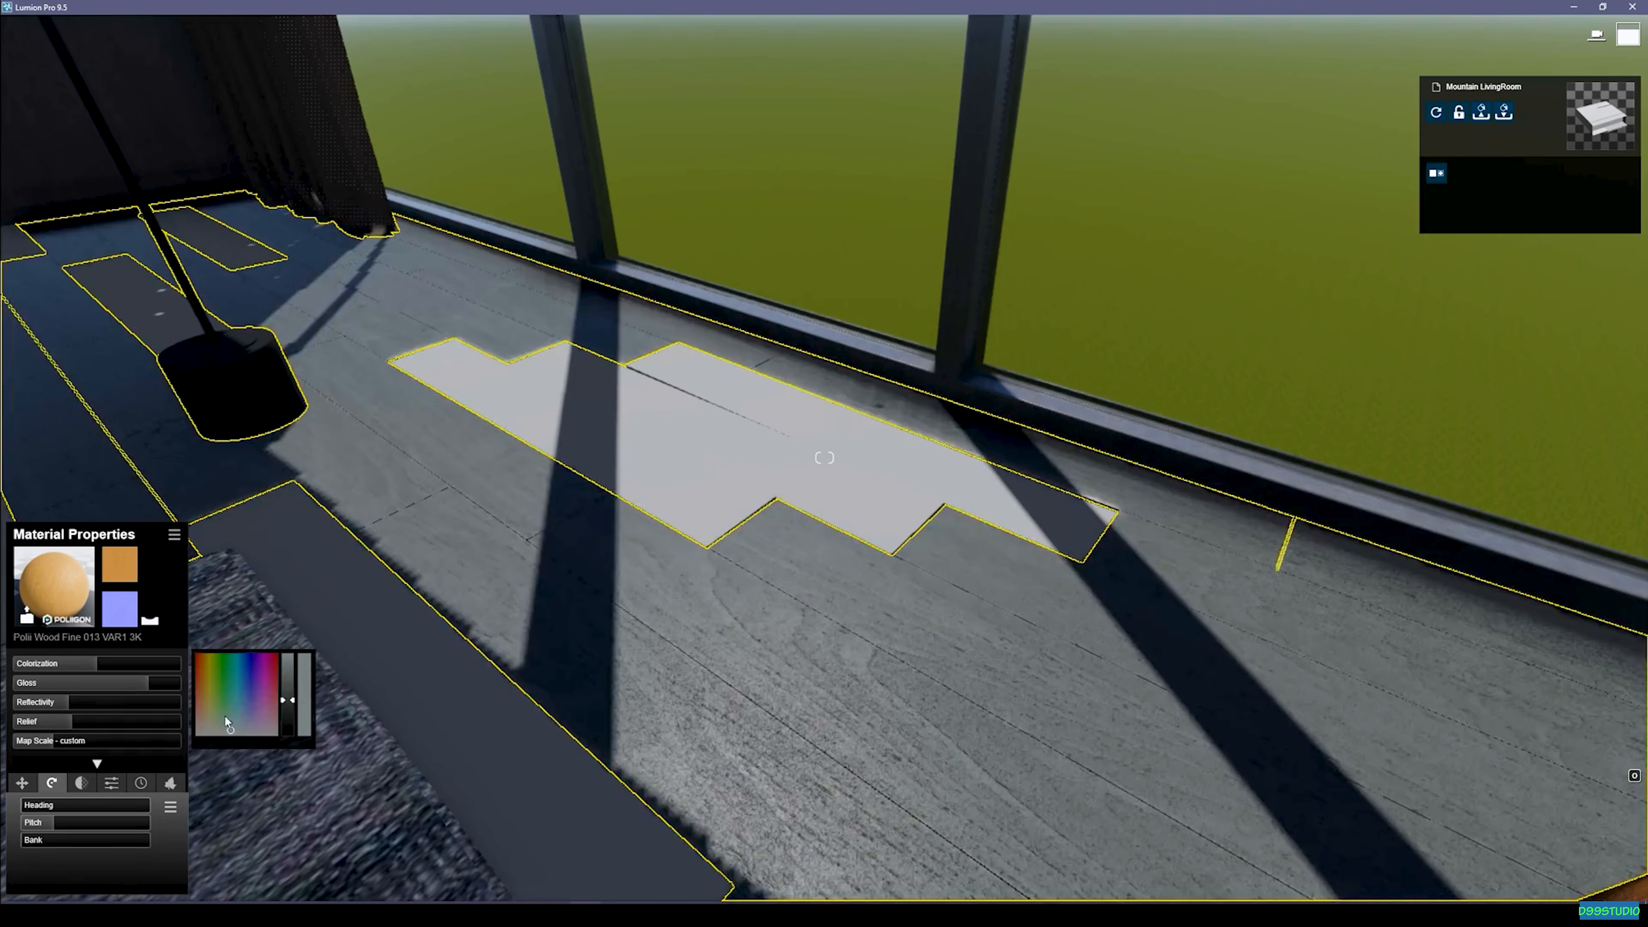
{"action": "left_click", "coordinate": [209, 732]}
{"action": "left_click_drag", "start_coordinate": [198, 728], "coordinate": [188, 724]}
{"action": "key", "text": "ctrl+z"}
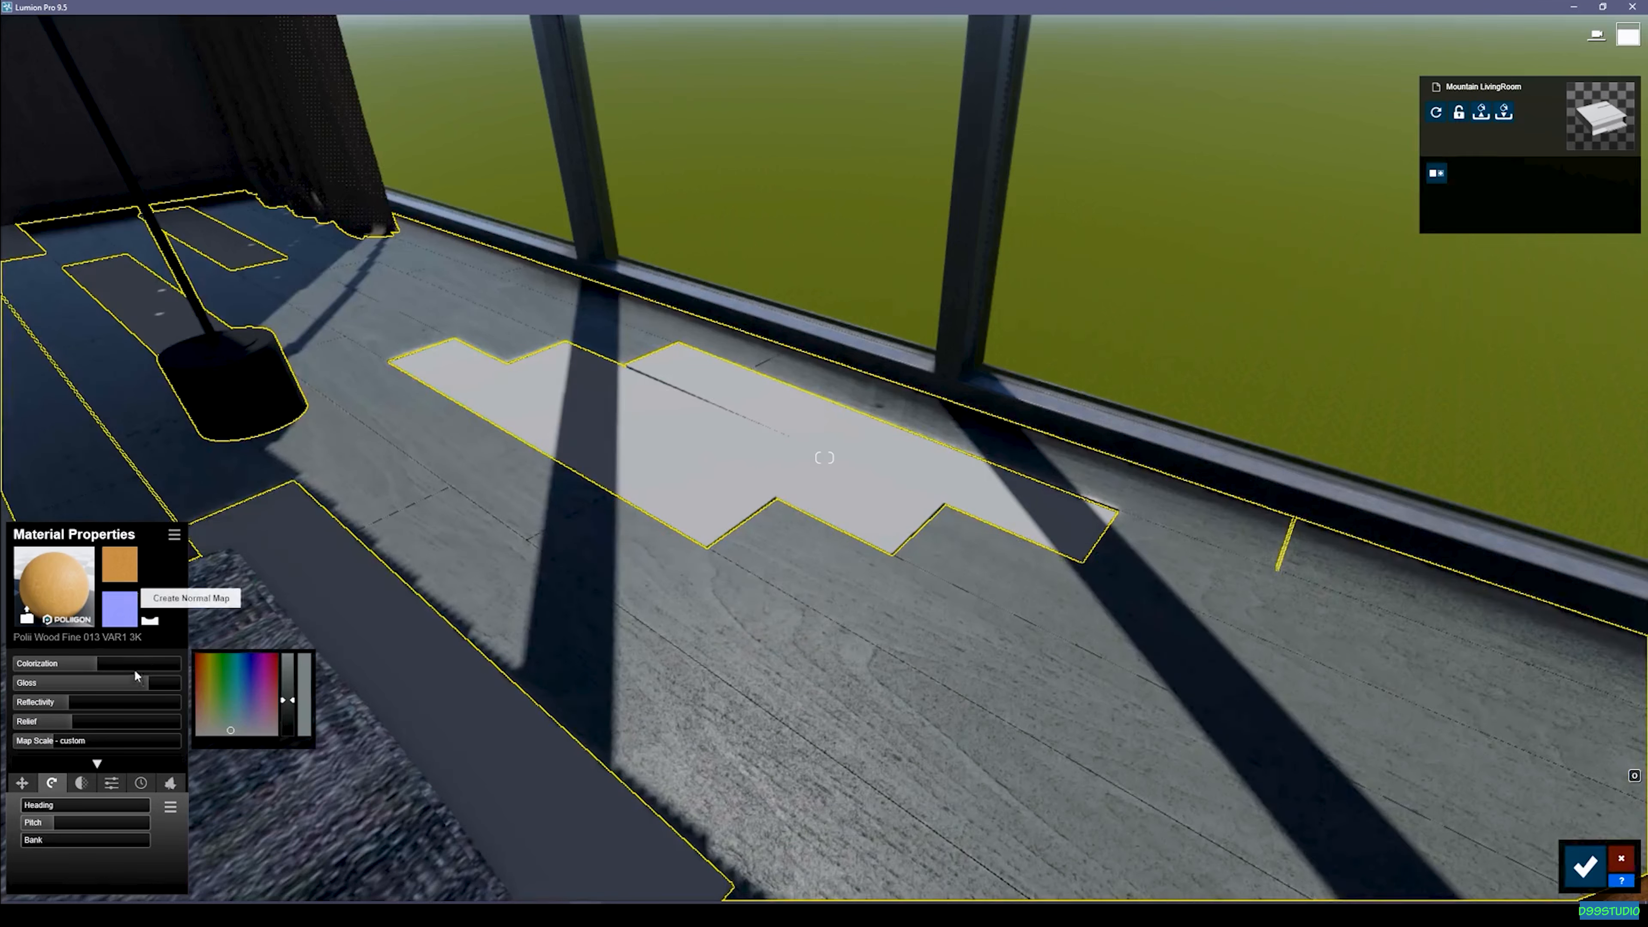
Step: Raise the wood floor's gloss close to maximum, fine-tune its reflectivity, and lower its relief to near minimum
{"action": "left_click", "coordinate": [159, 687]}
{"action": "left_click_drag", "start_coordinate": [162, 690], "coordinate": [167, 691]}
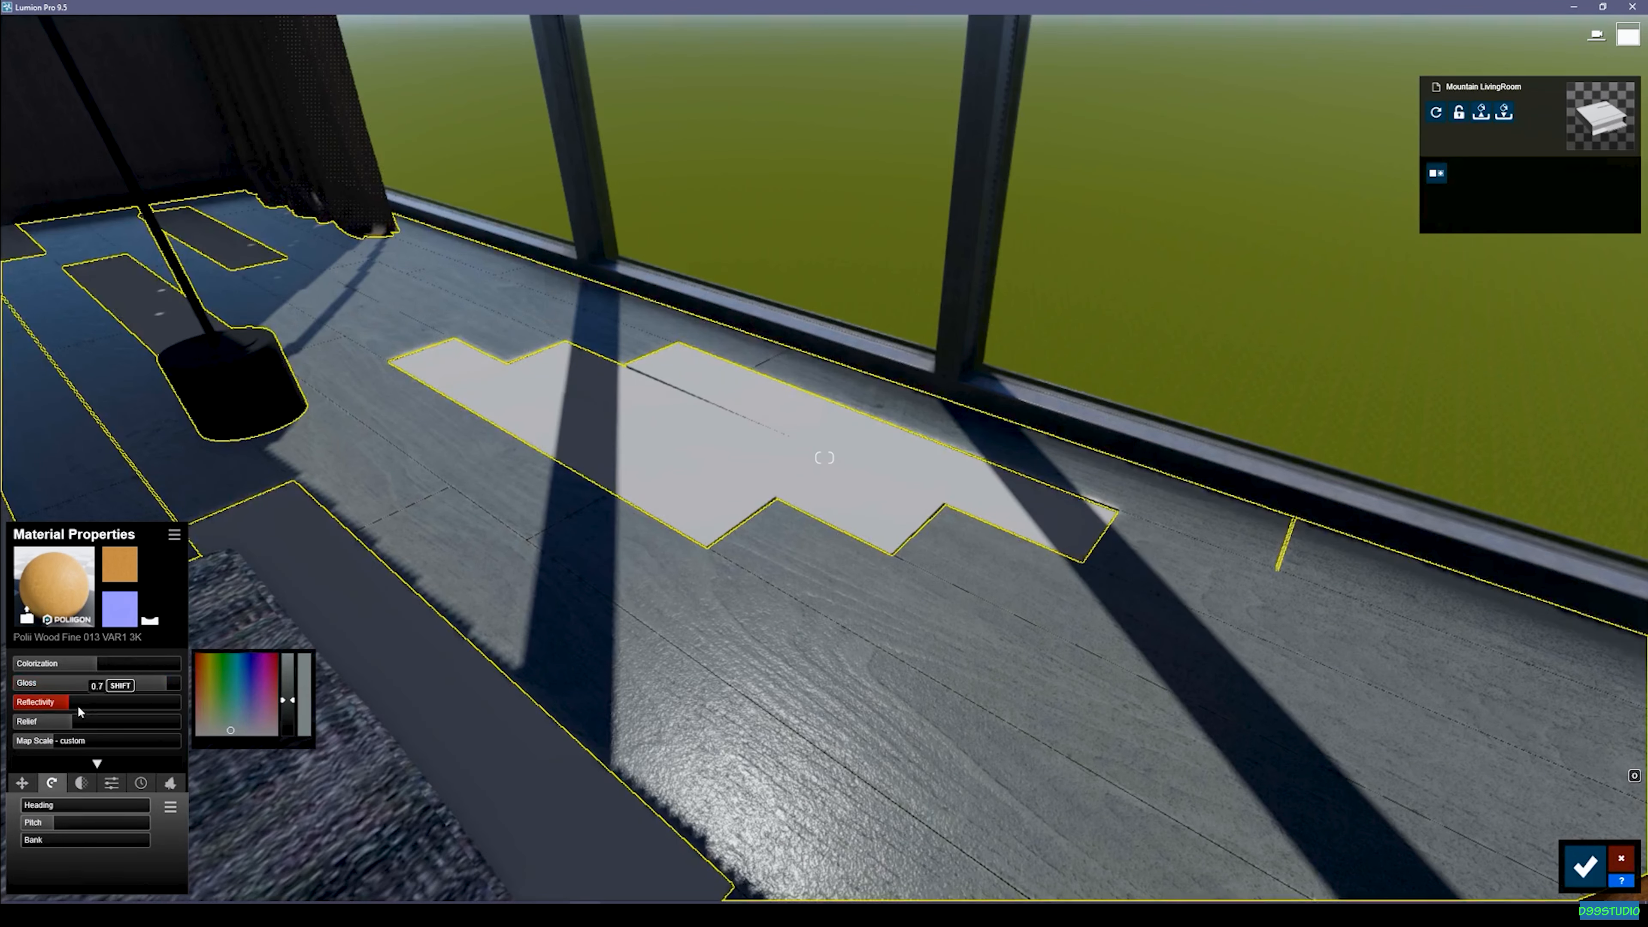
{"action": "left_click", "coordinate": [76, 712]}
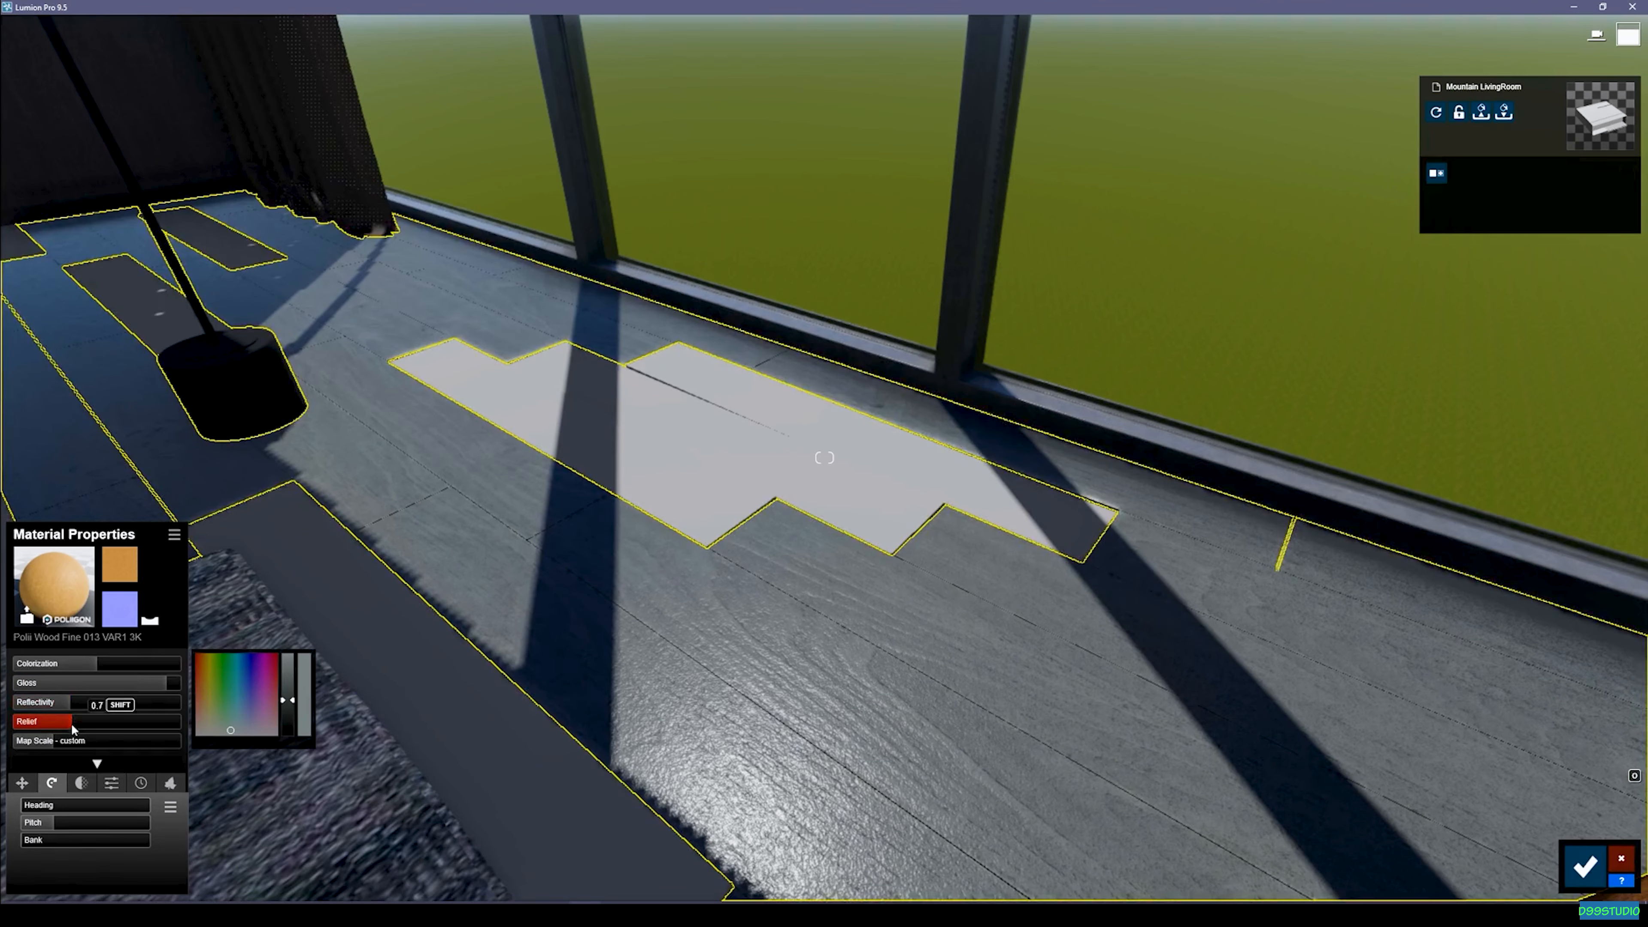
{"action": "left_click_drag", "start_coordinate": [74, 728], "coordinate": [26, 728]}
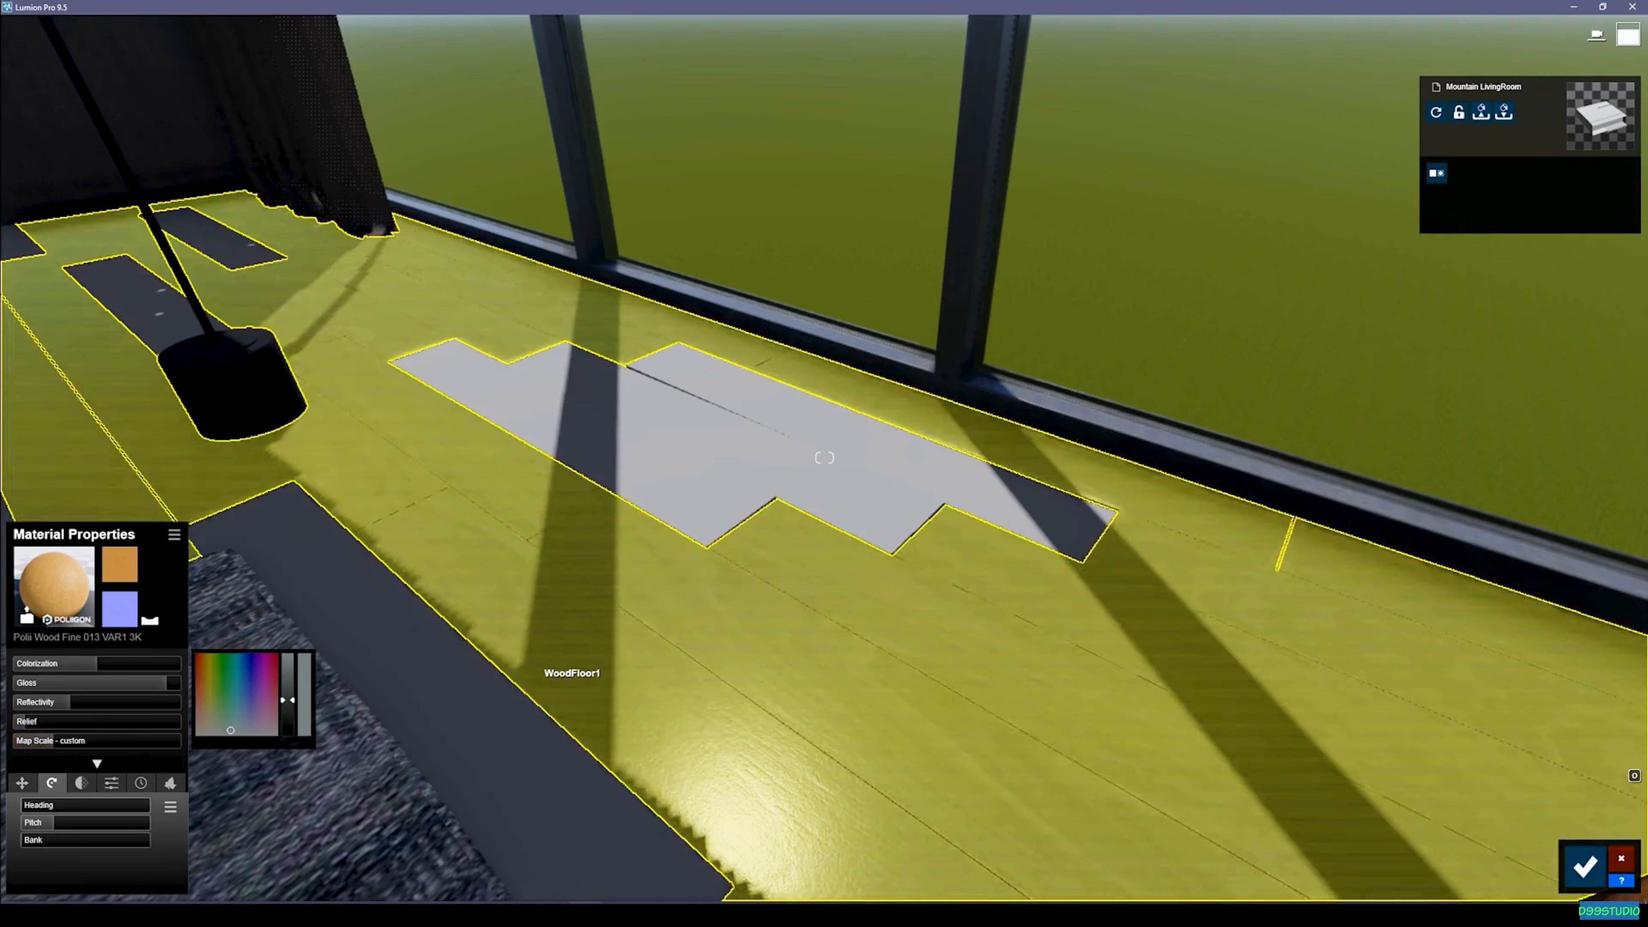
Step: Reduce the weathering of the wood floor planks to its minimum
{"action": "right_click_drag", "start_coordinate": [571, 702], "coordinate": [361, 699]}
{"action": "left_click", "coordinate": [141, 783]}
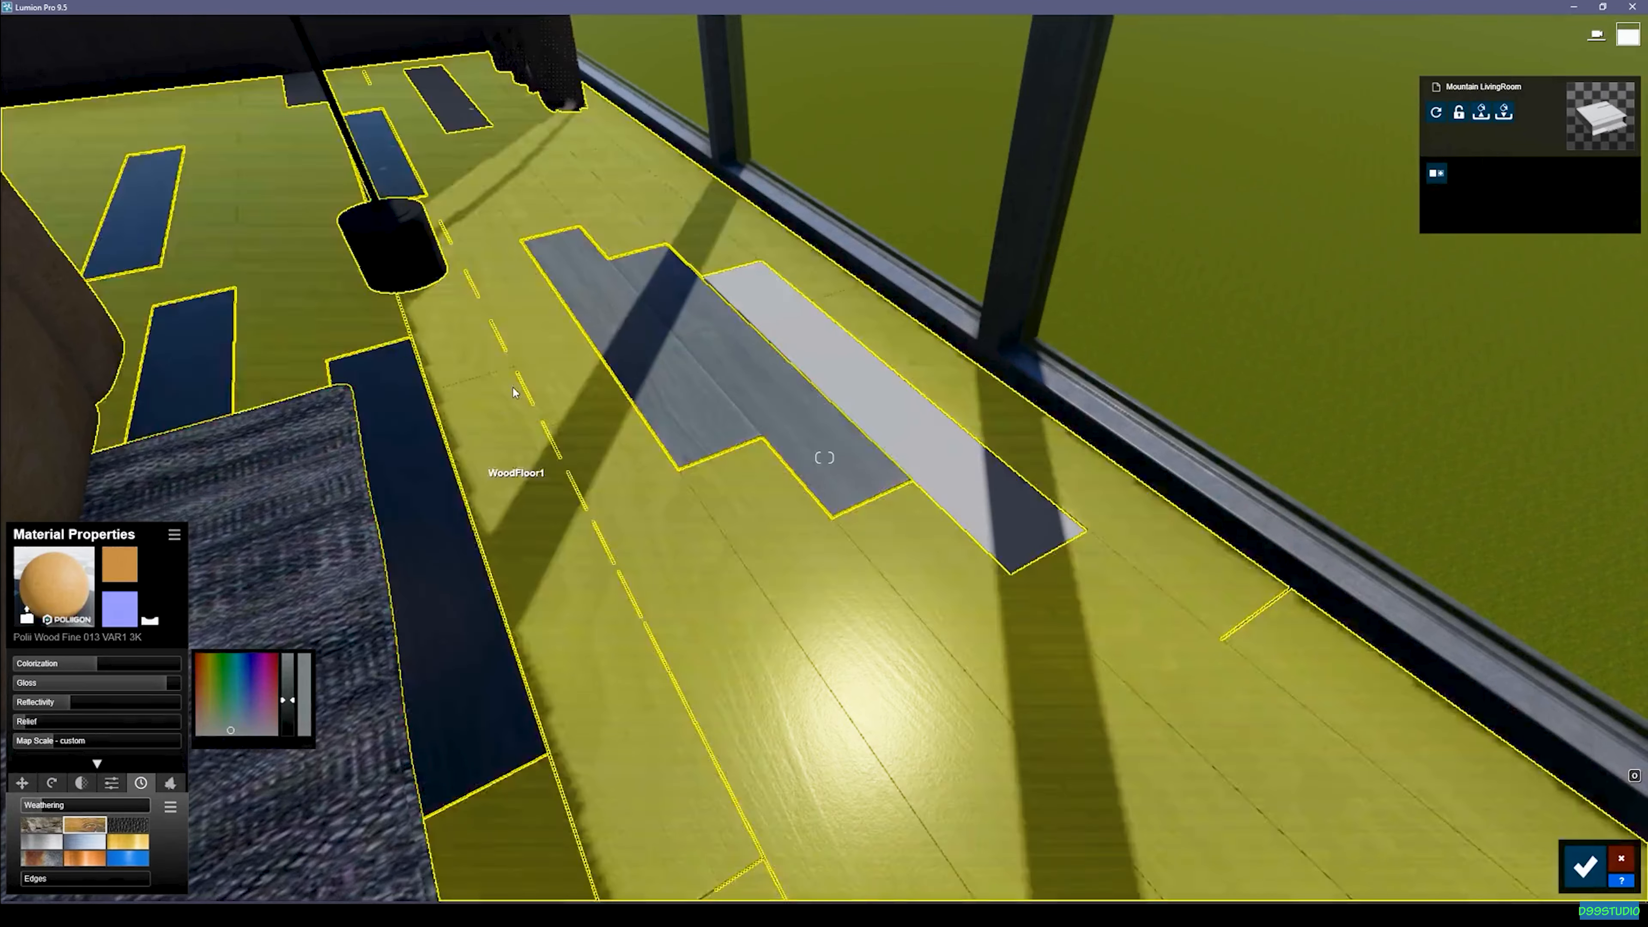
{"action": "right_click_drag", "start_coordinate": [512, 388], "coordinate": [512, 318]}
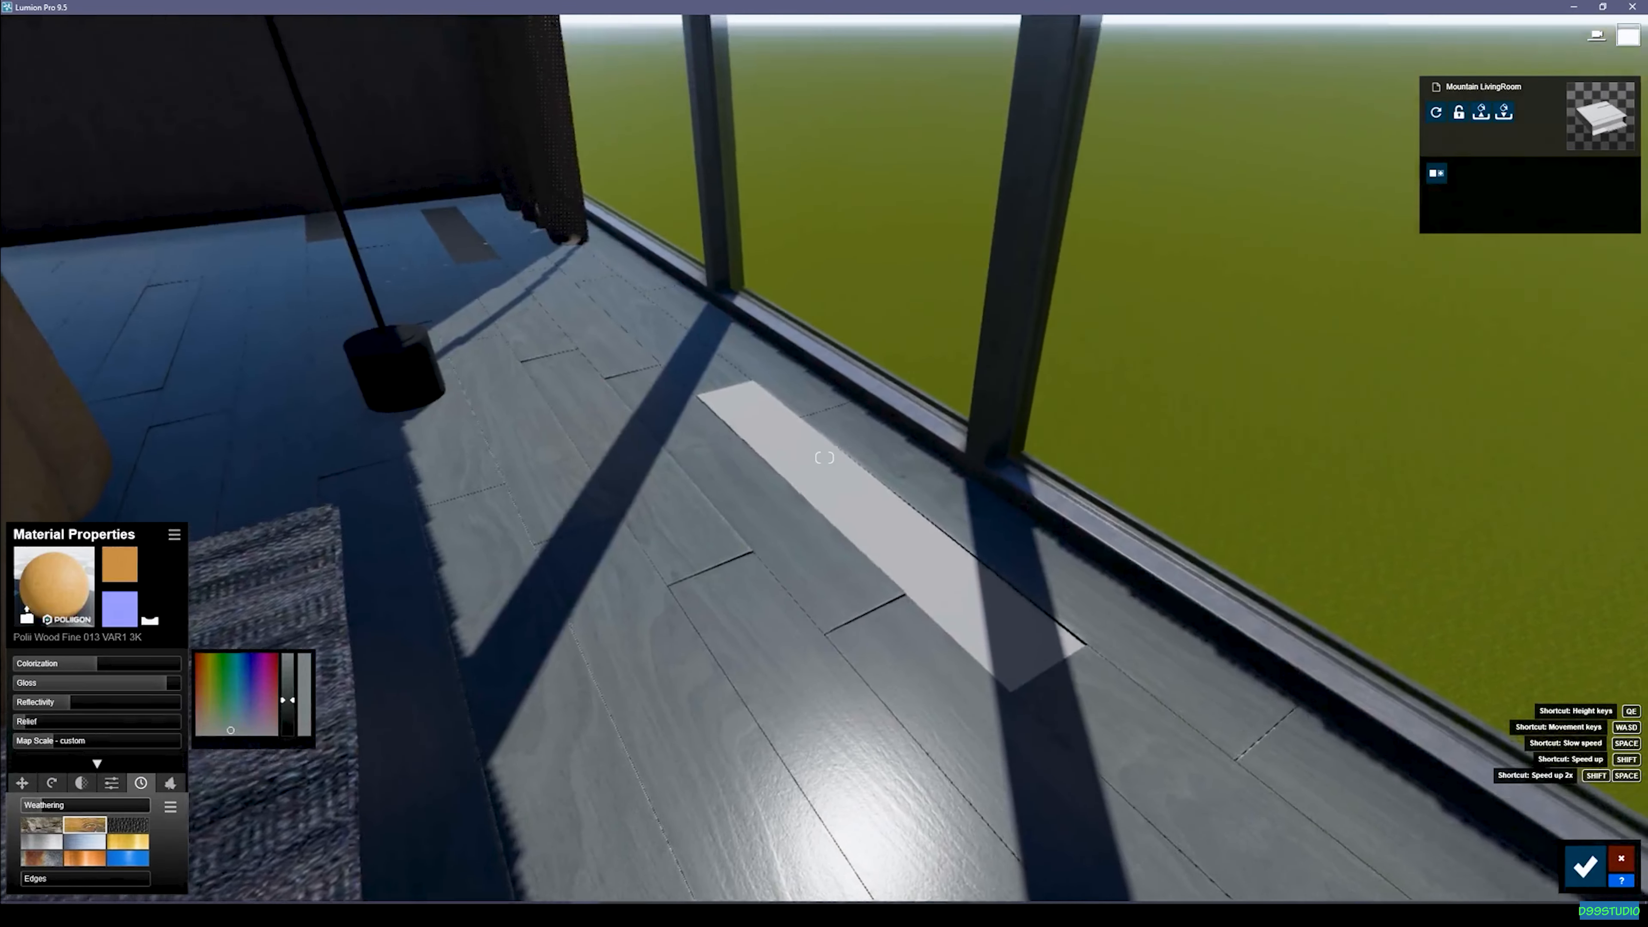
{"action": "key", "text": "w"}
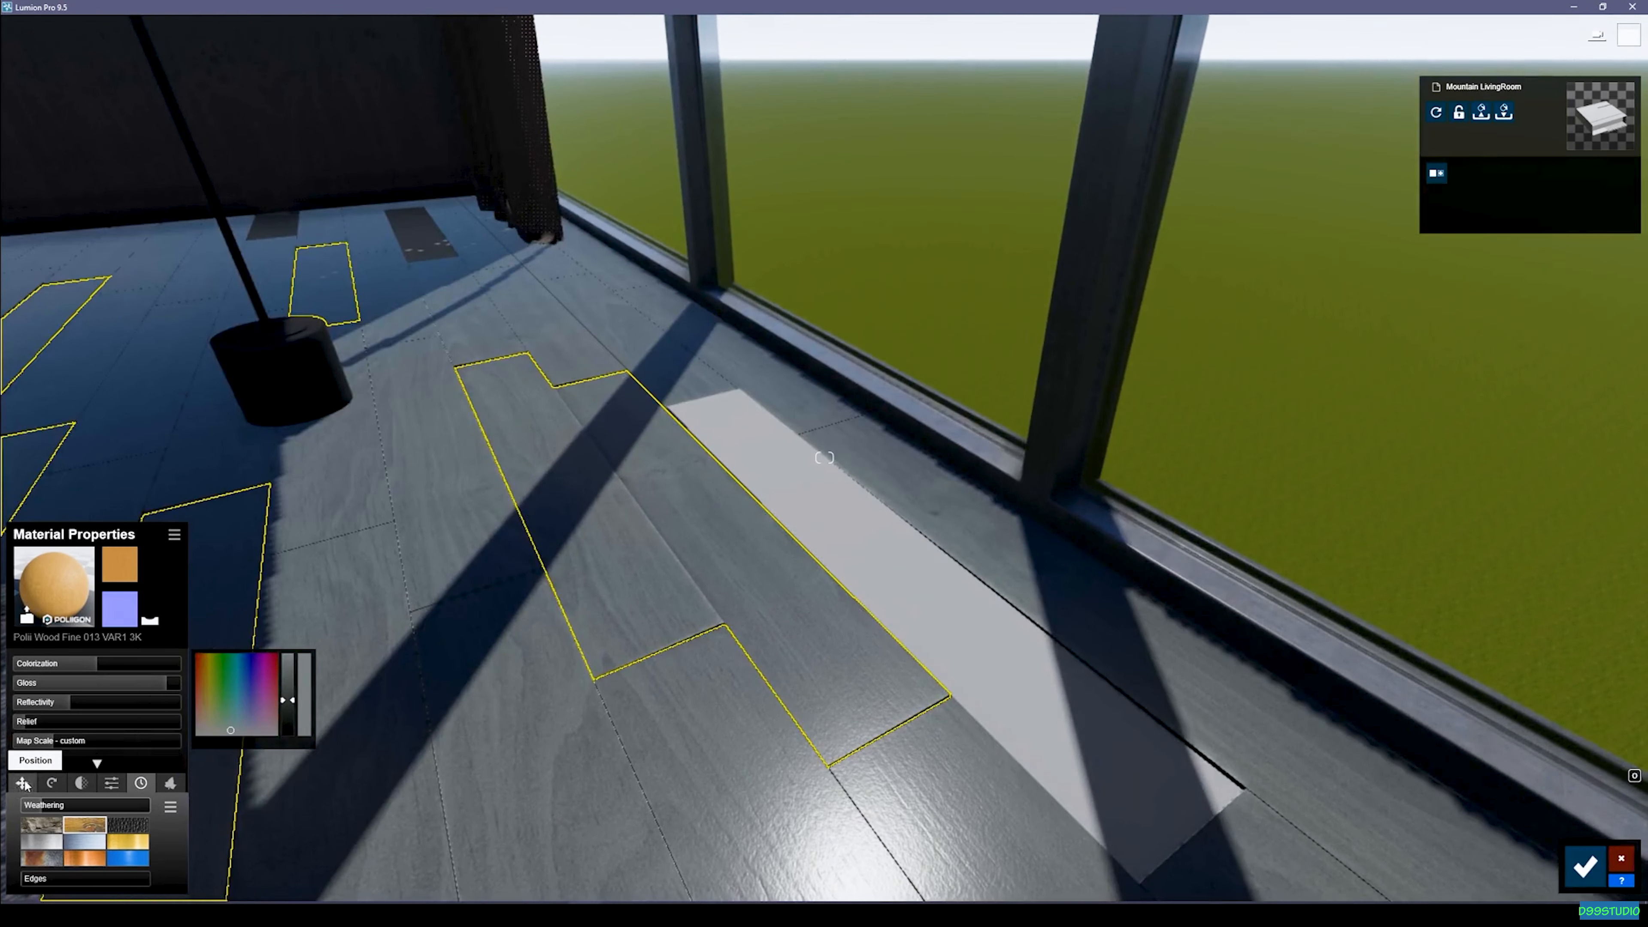
Step: Fine-tune the texture's X offset, map scale and tint brightness on the second group of wood floor planks
{"action": "left_click", "coordinate": [26, 786]}
{"action": "left_click", "coordinate": [34, 812]}
{"action": "left_click_drag", "start_coordinate": [34, 812], "coordinate": [32, 813]}
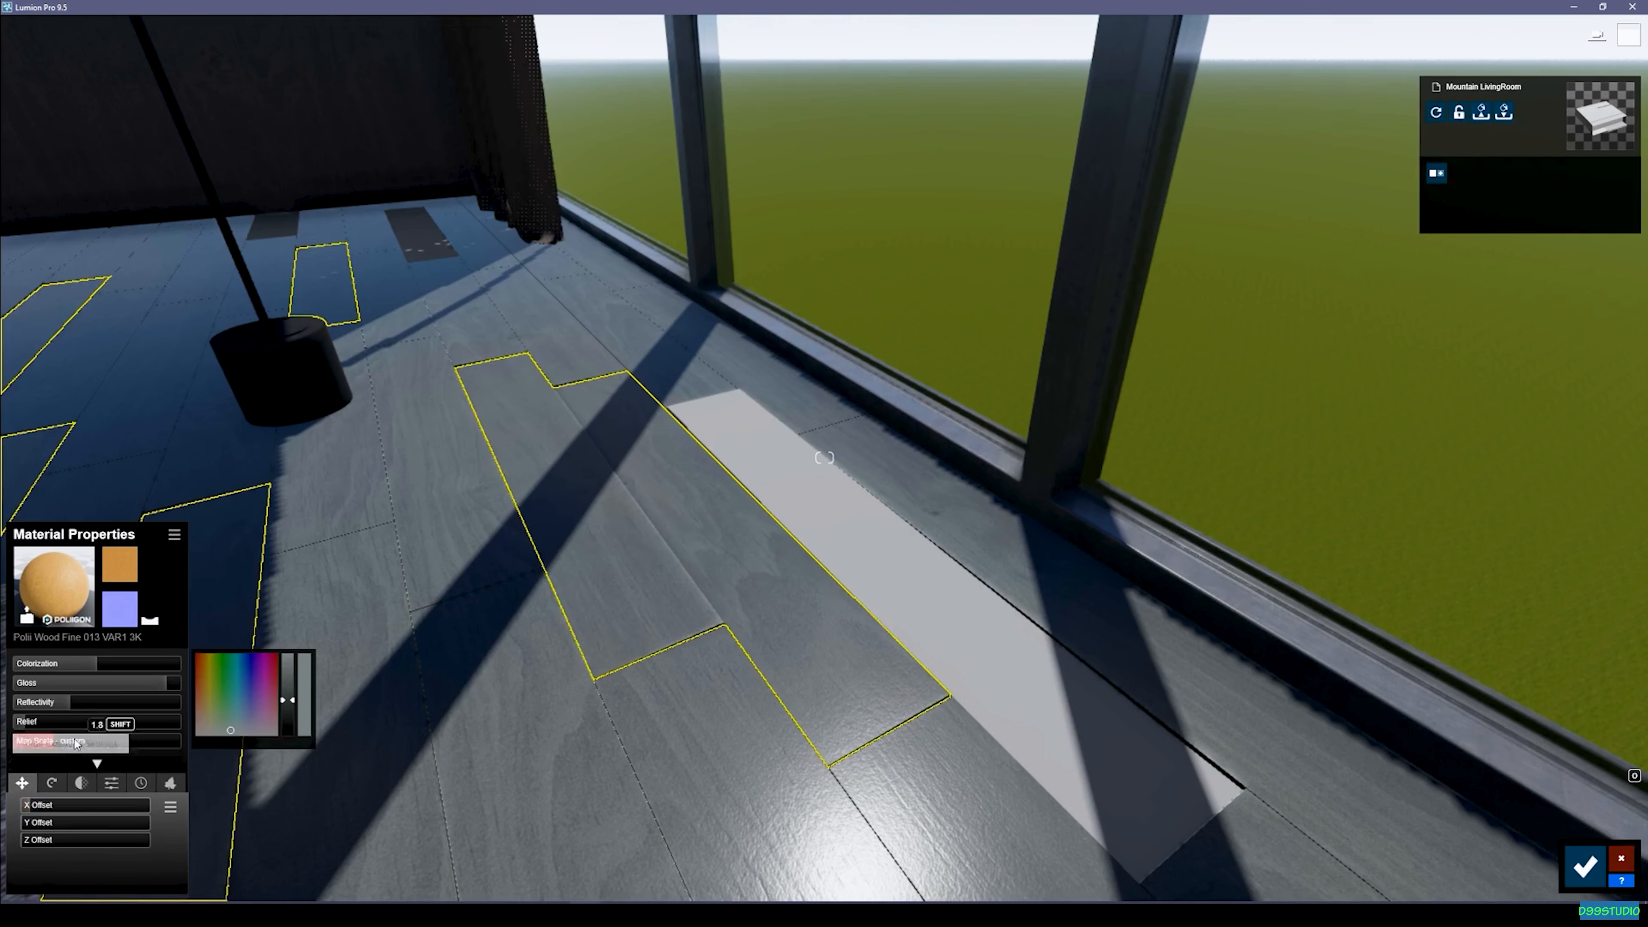
{"action": "left_click_drag", "start_coordinate": [61, 741], "coordinate": [214, 748], "text": "shift"}
{"action": "left_click_drag", "start_coordinate": [291, 708], "coordinate": [294, 706]}
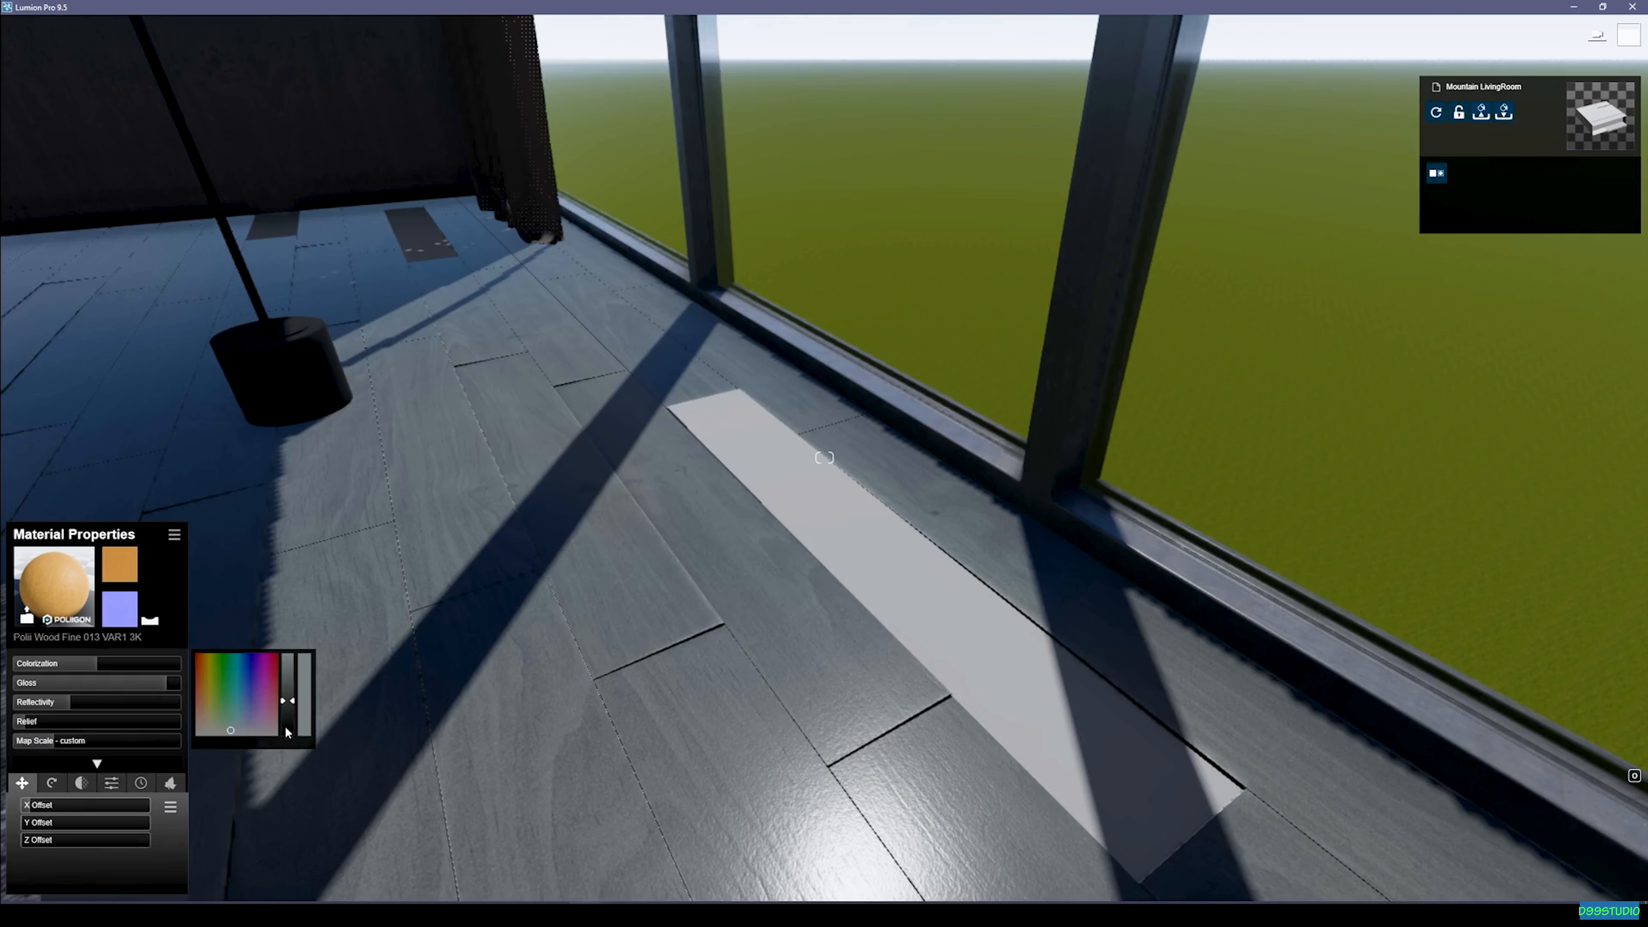
{"action": "left_click", "coordinate": [292, 704]}
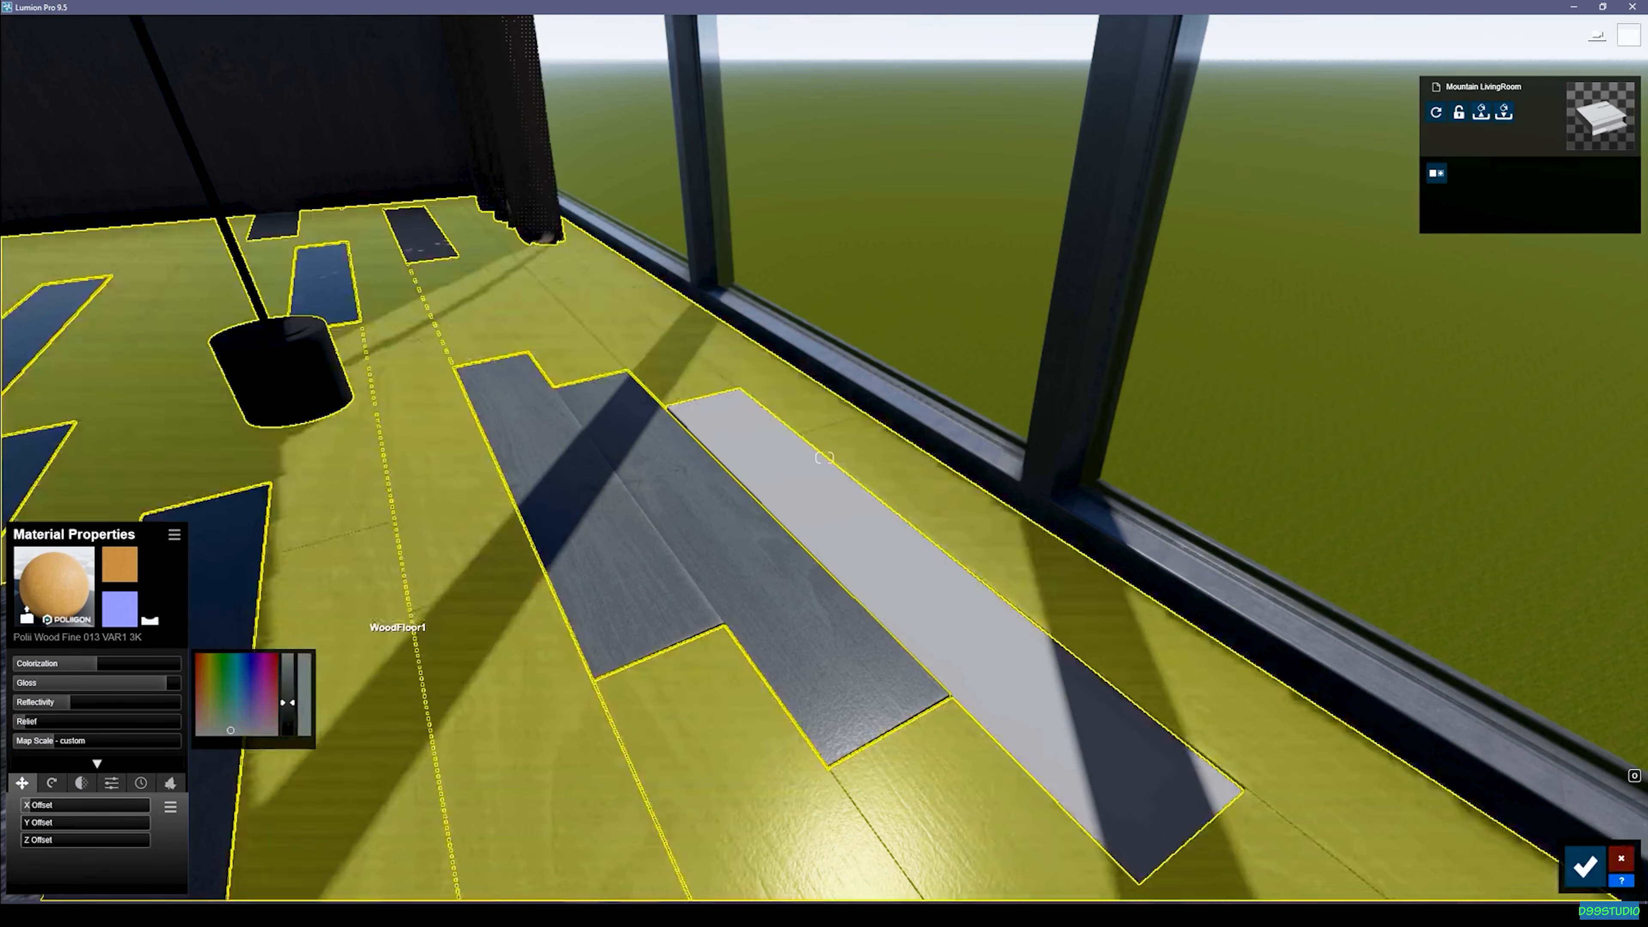
Step: Assign the Standard material to the remaining blank floor planks by the window and paste the copied wood floor material onto them
{"action": "key", "text": "s"}
{"action": "right_click_drag", "start_coordinate": [389, 621], "coordinate": [550, 576]}
{"action": "key", "text": "w"}
{"action": "left_click", "coordinate": [684, 592]}
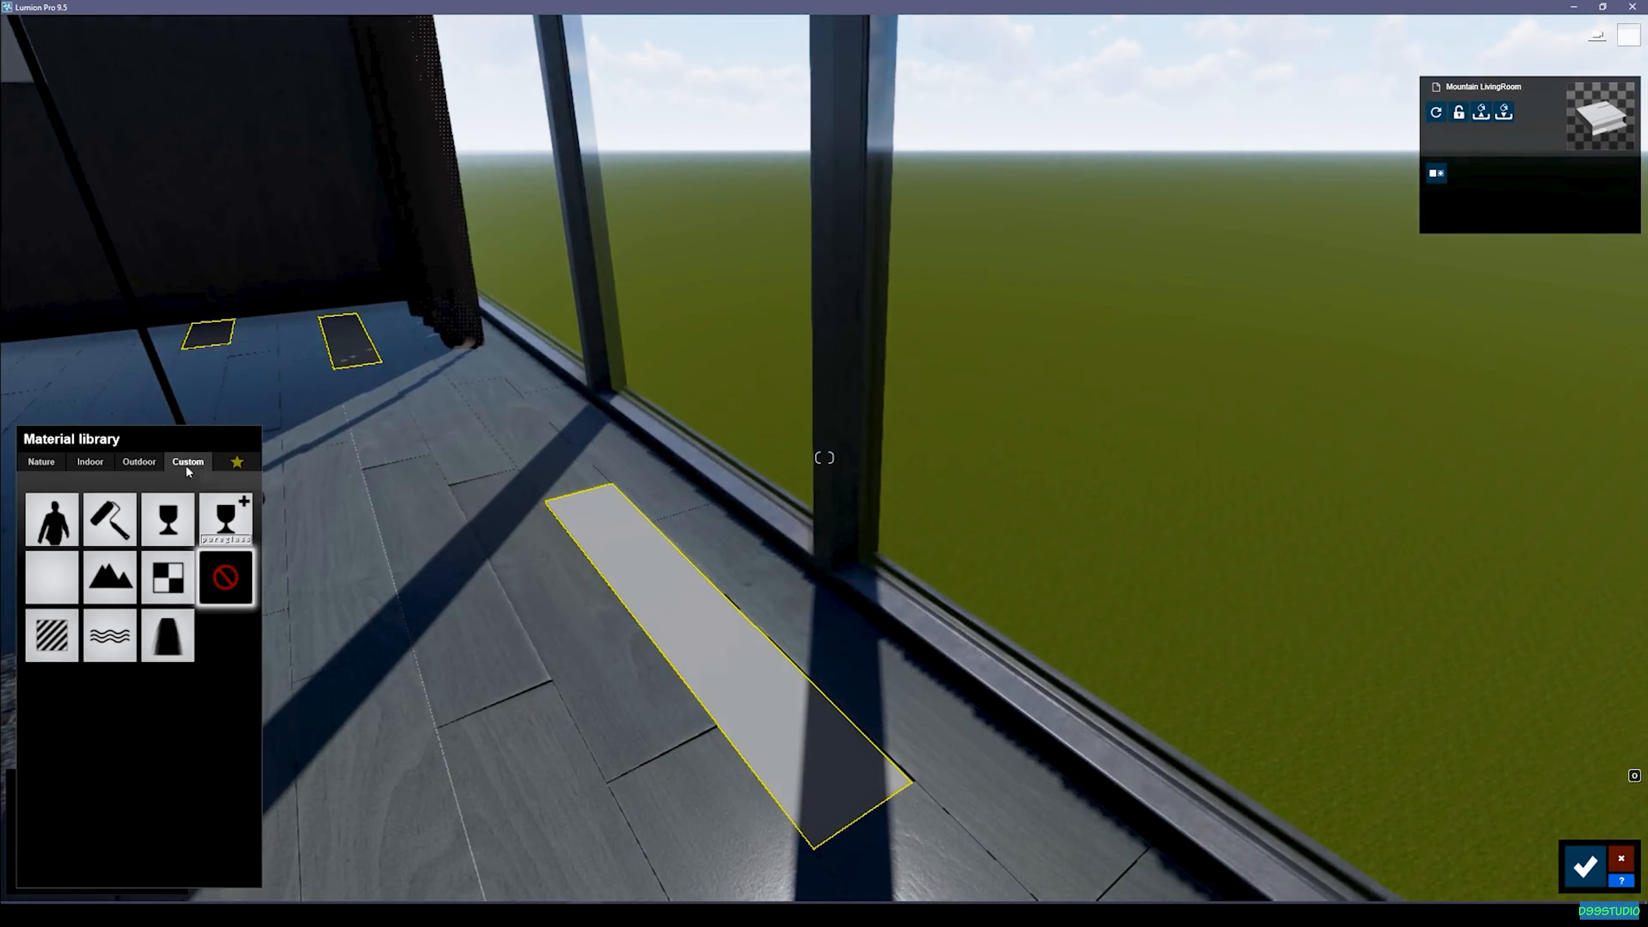
{"action": "left_click", "coordinate": [51, 635]}
{"action": "left_click", "coordinate": [174, 535]}
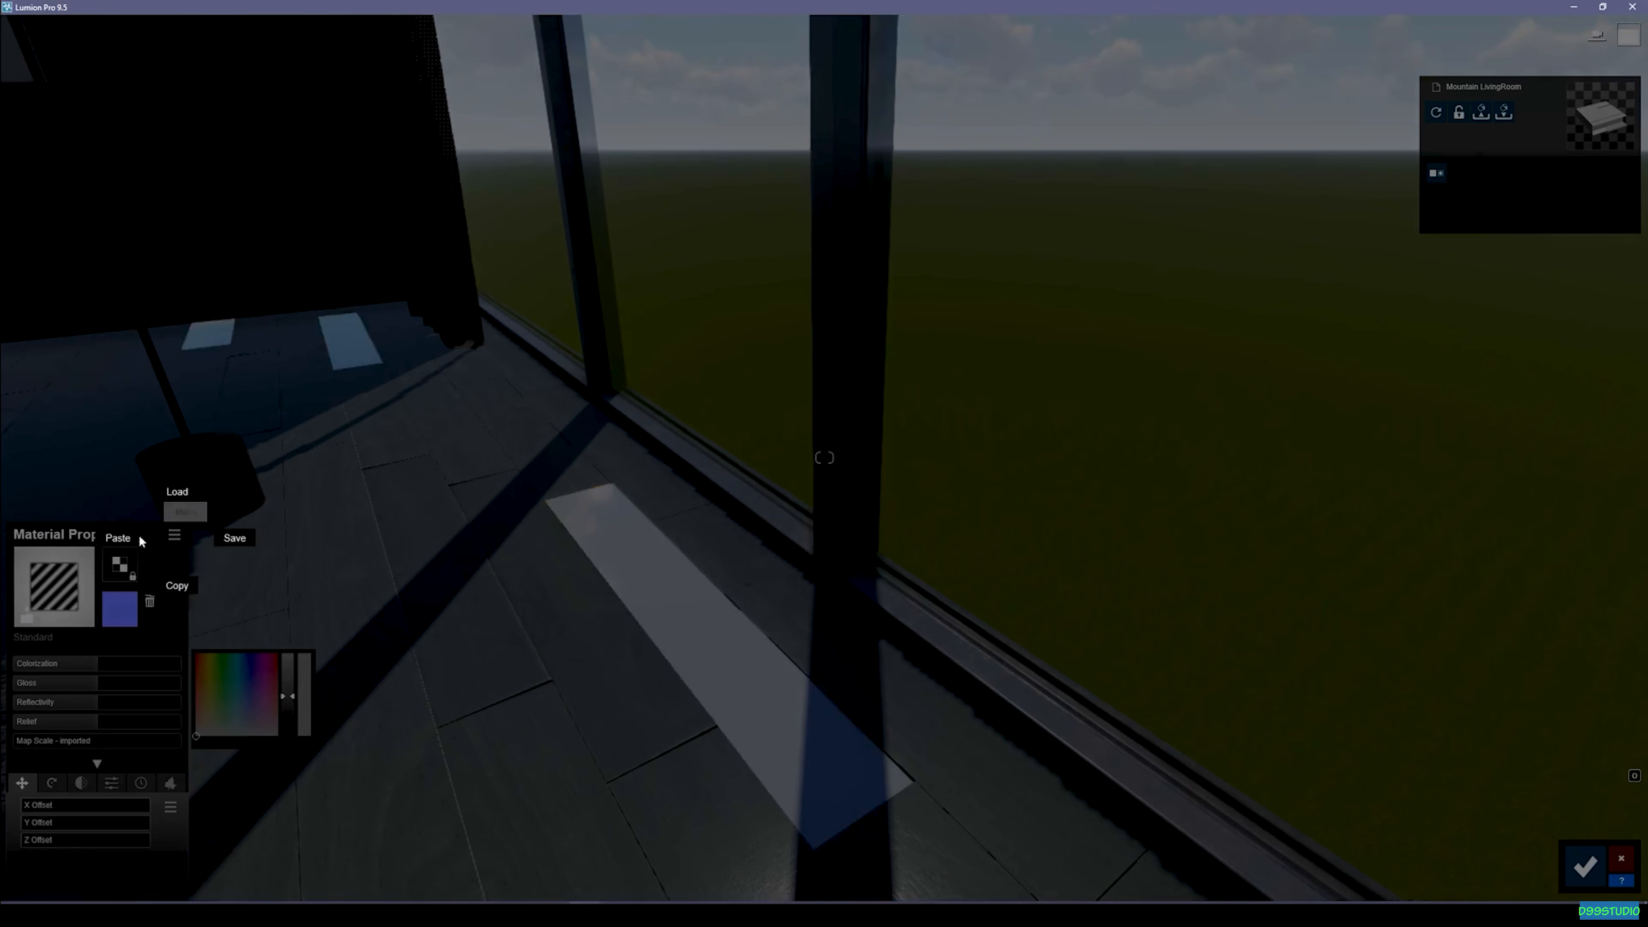
{"action": "left_click", "coordinate": [139, 540]}
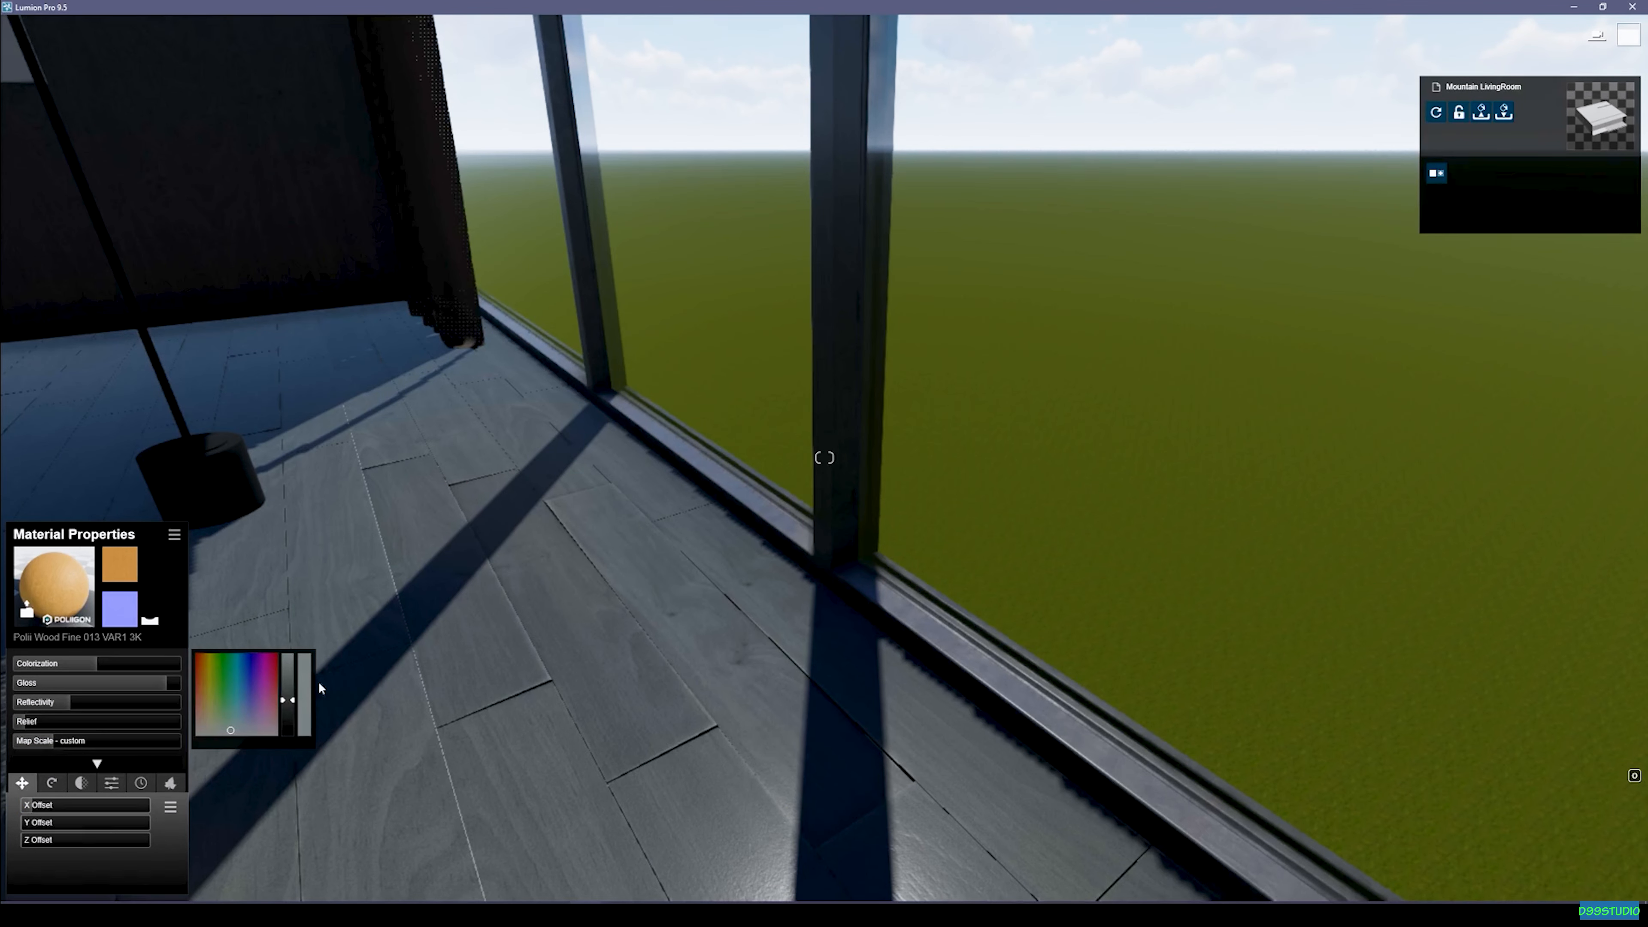
{"action": "right_click_drag", "start_coordinate": [318, 688], "coordinate": [344, 649]}
{"action": "key", "text": "s"}
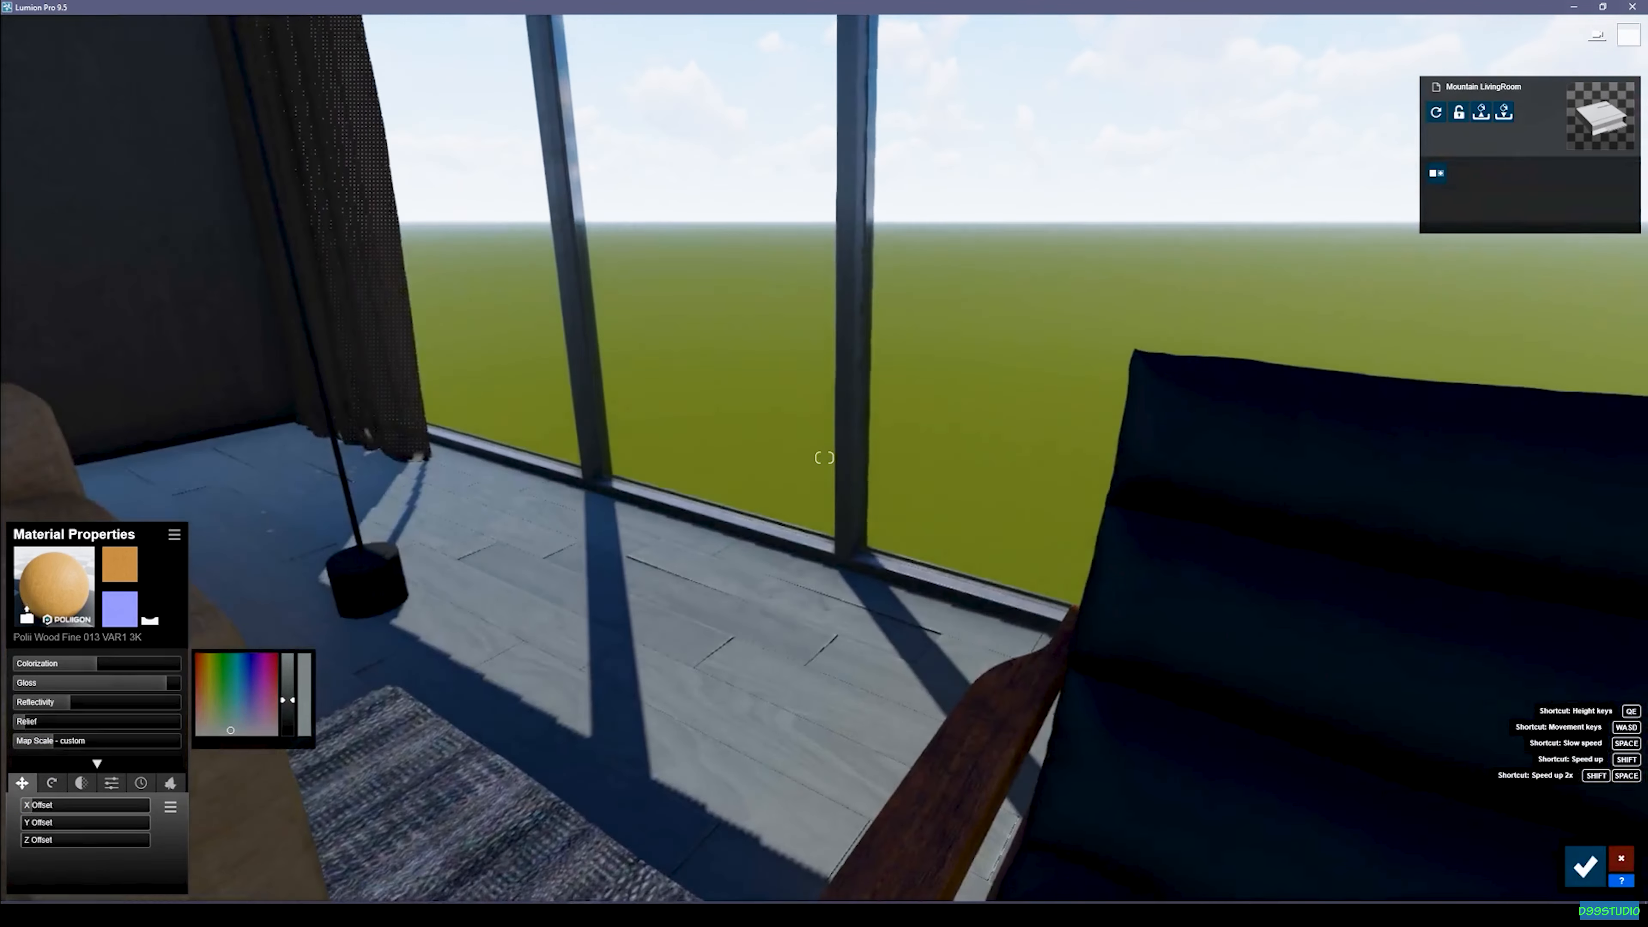
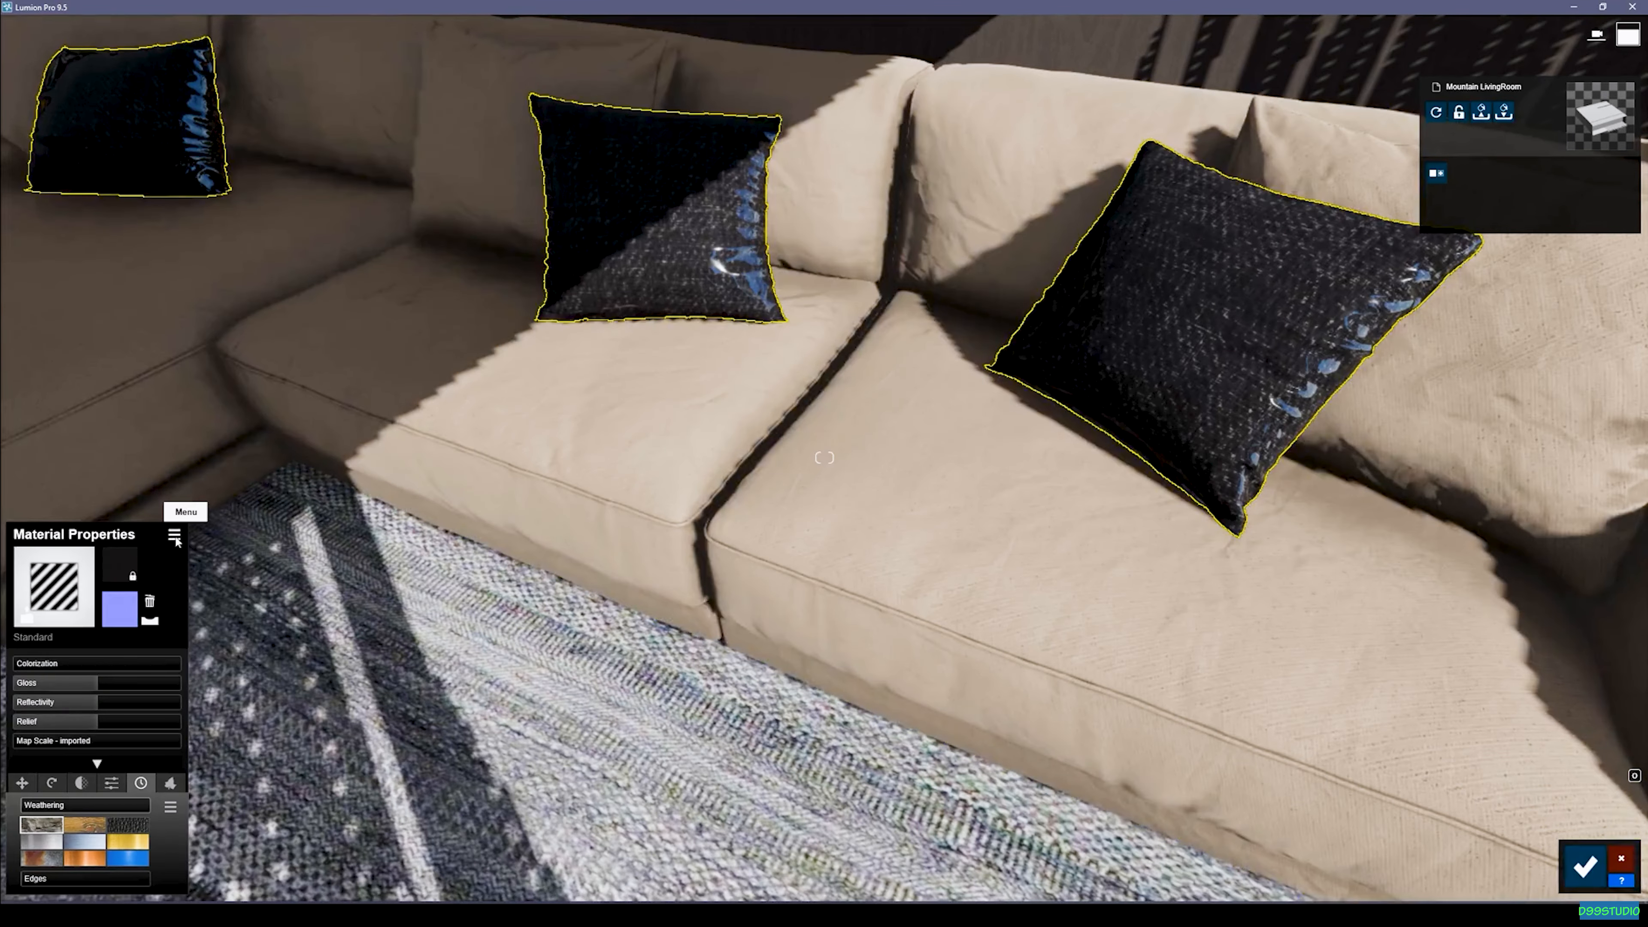
Step: Give the armchair cushions the sofa's fabric material and slightly raise their gloss and relief
{"action": "left_click", "coordinate": [173, 534]}
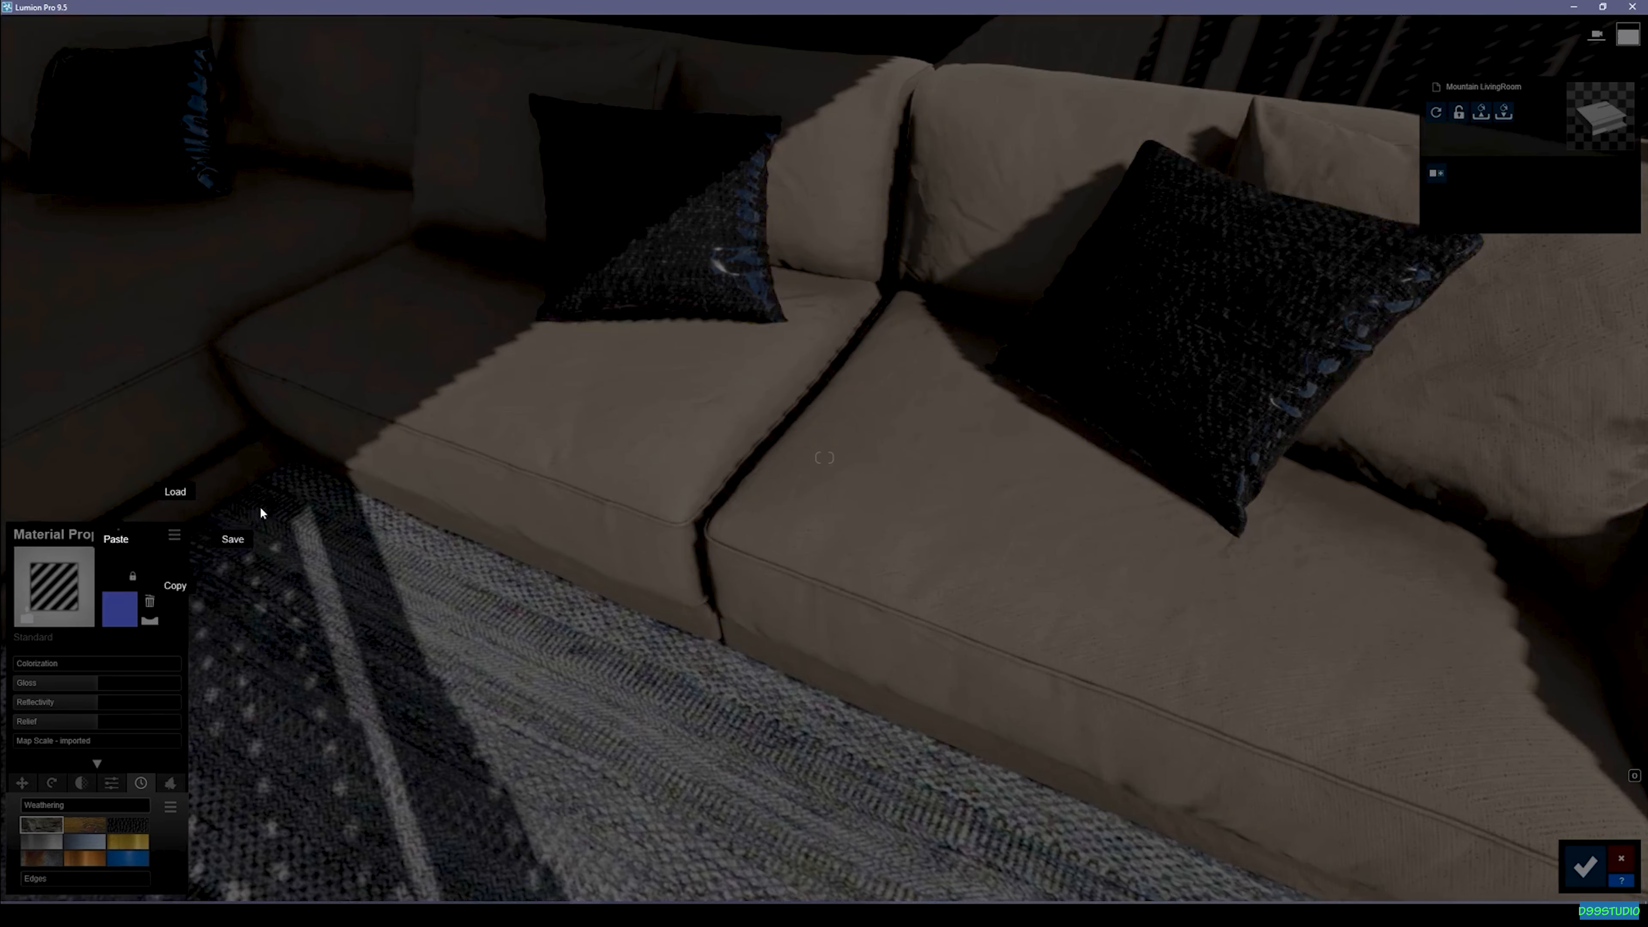
{"action": "left_click", "coordinate": [701, 442]}
{"action": "left_click", "coordinate": [960, 416]}
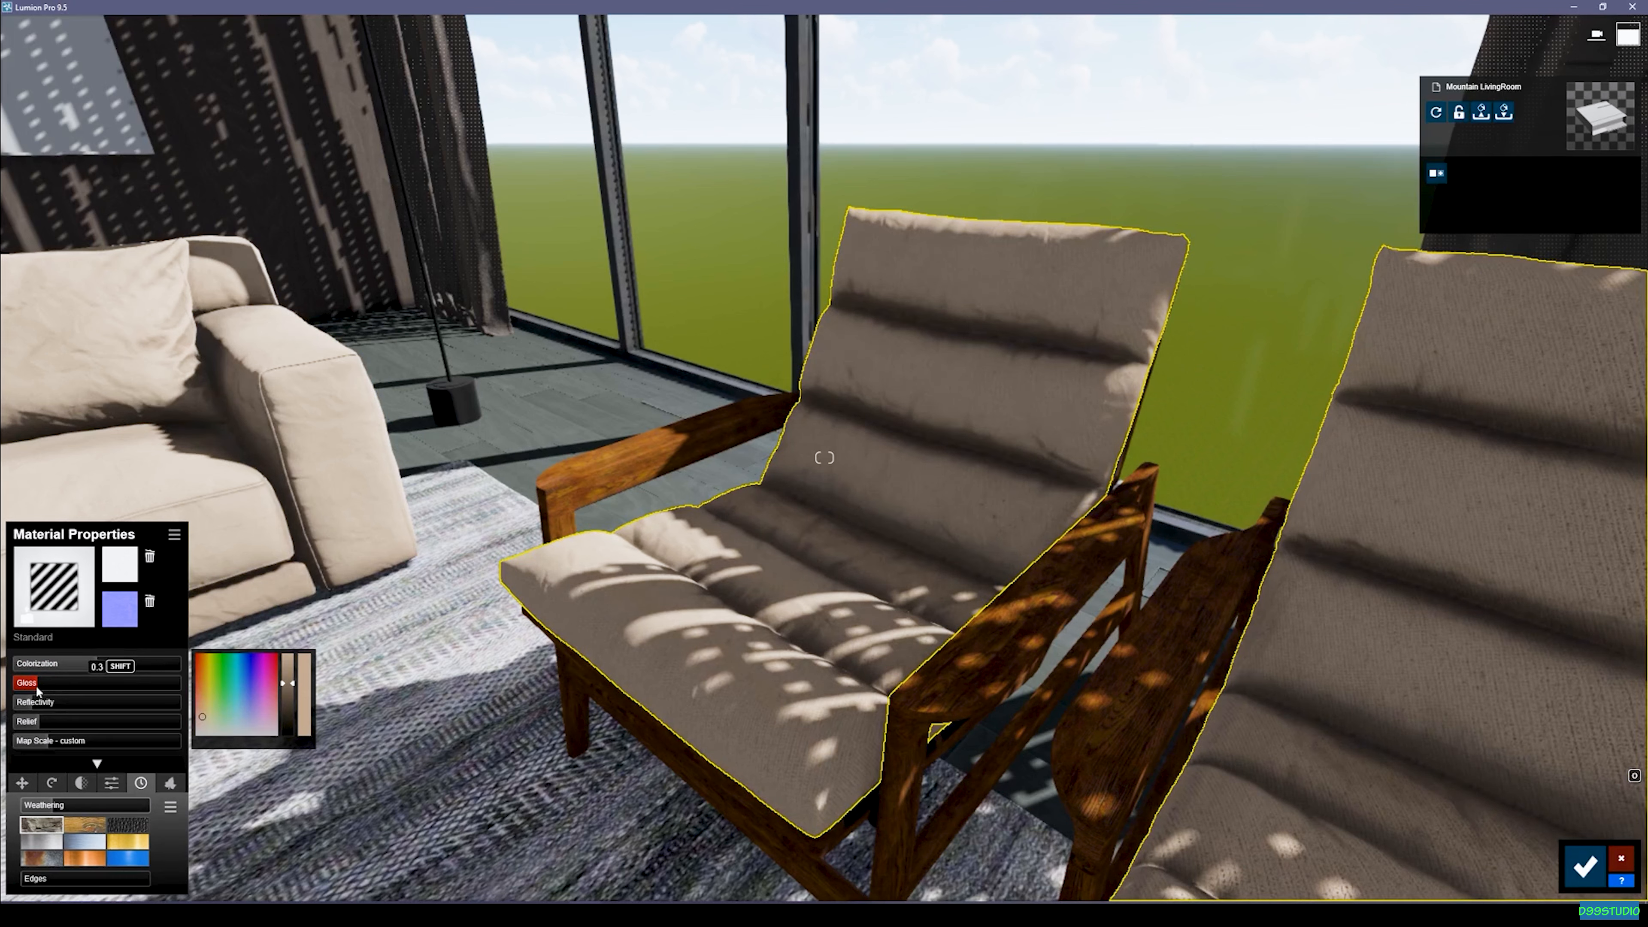
{"action": "left_click_drag", "start_coordinate": [38, 686], "coordinate": [41, 688]}
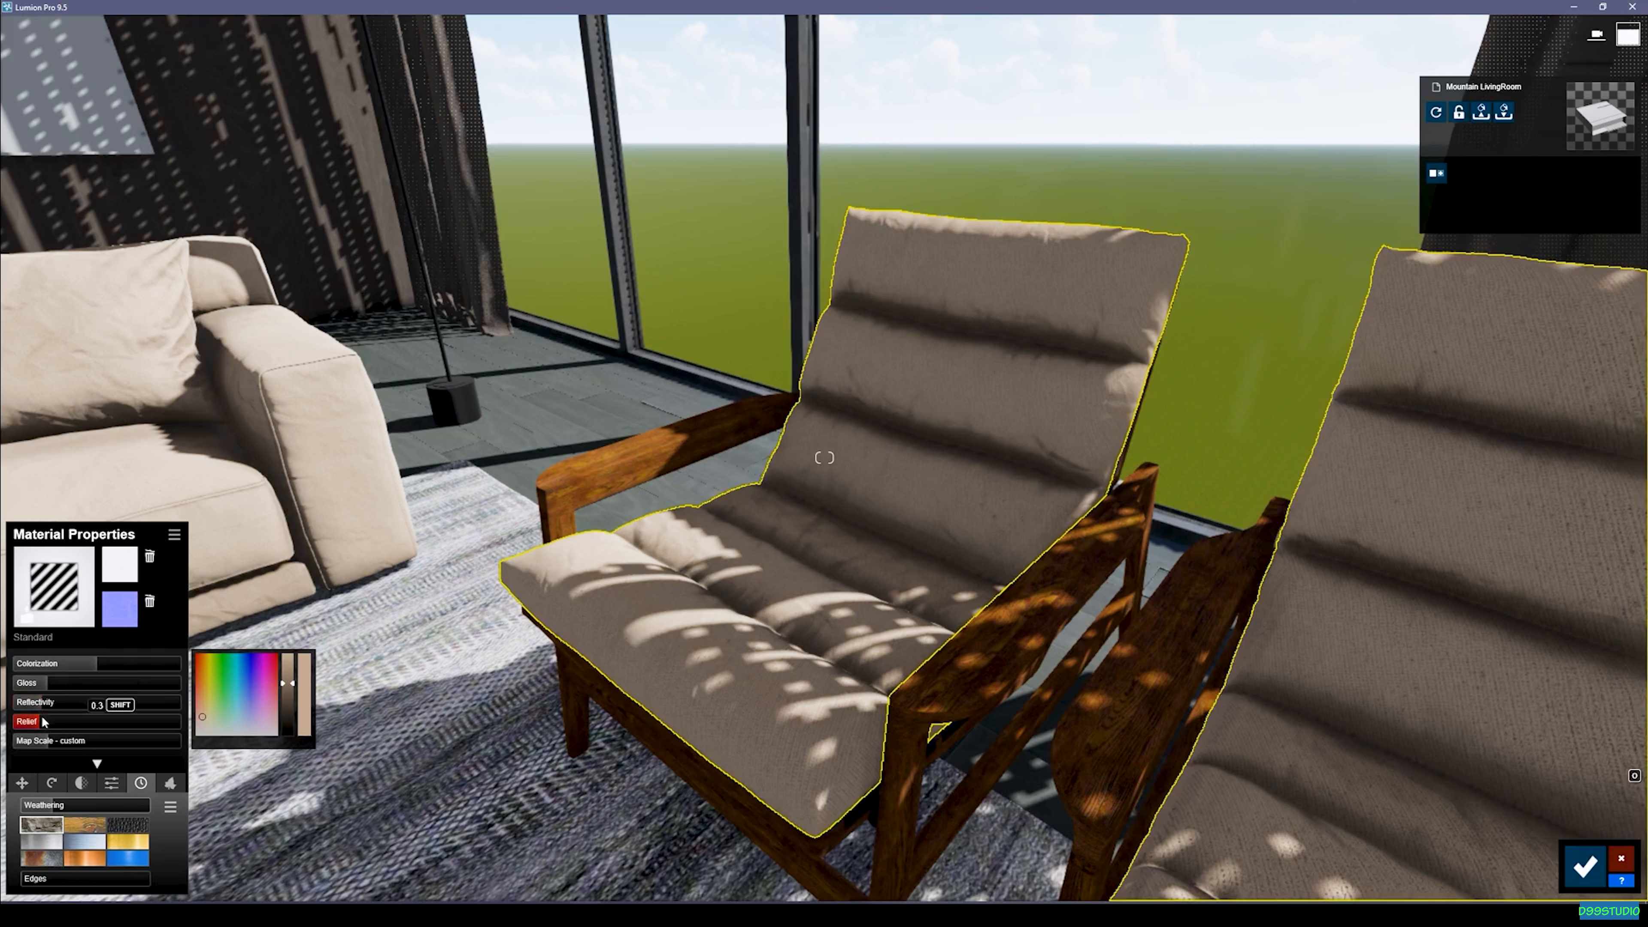
{"action": "left_click_drag", "start_coordinate": [41, 720], "coordinate": [65, 725]}
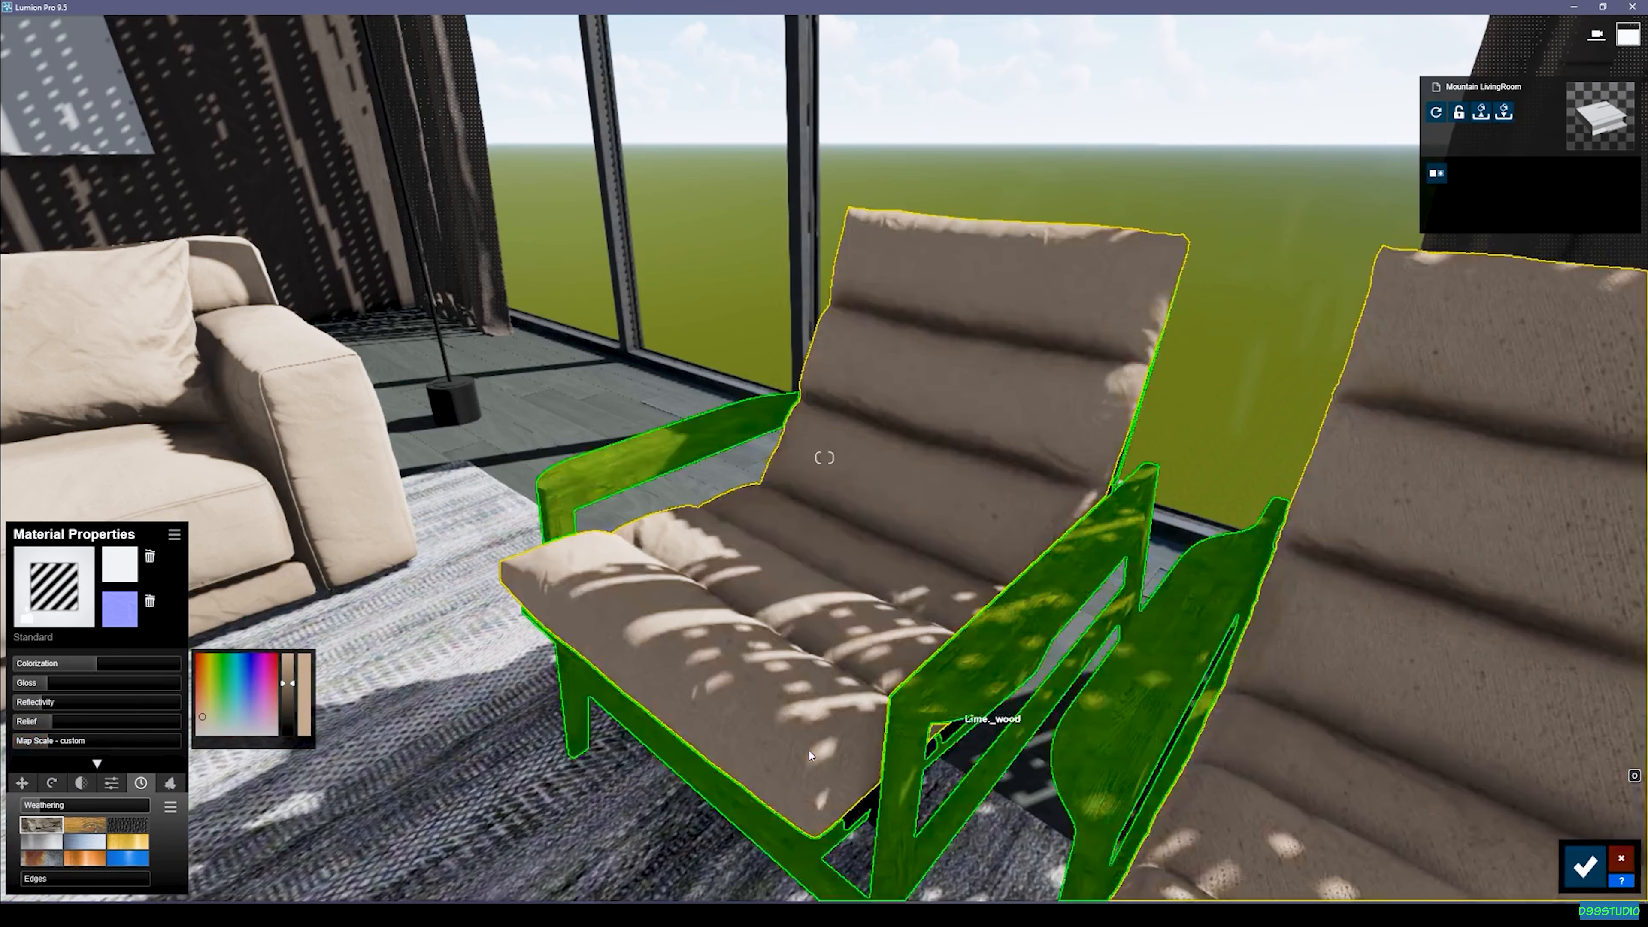
Step: Colorize the armchair cushions with the Chairs code 544741 from Material Color Codes.pdf in Acrobat Reader and finish editing the material
{"action": "key", "text": "alt+Tab"}
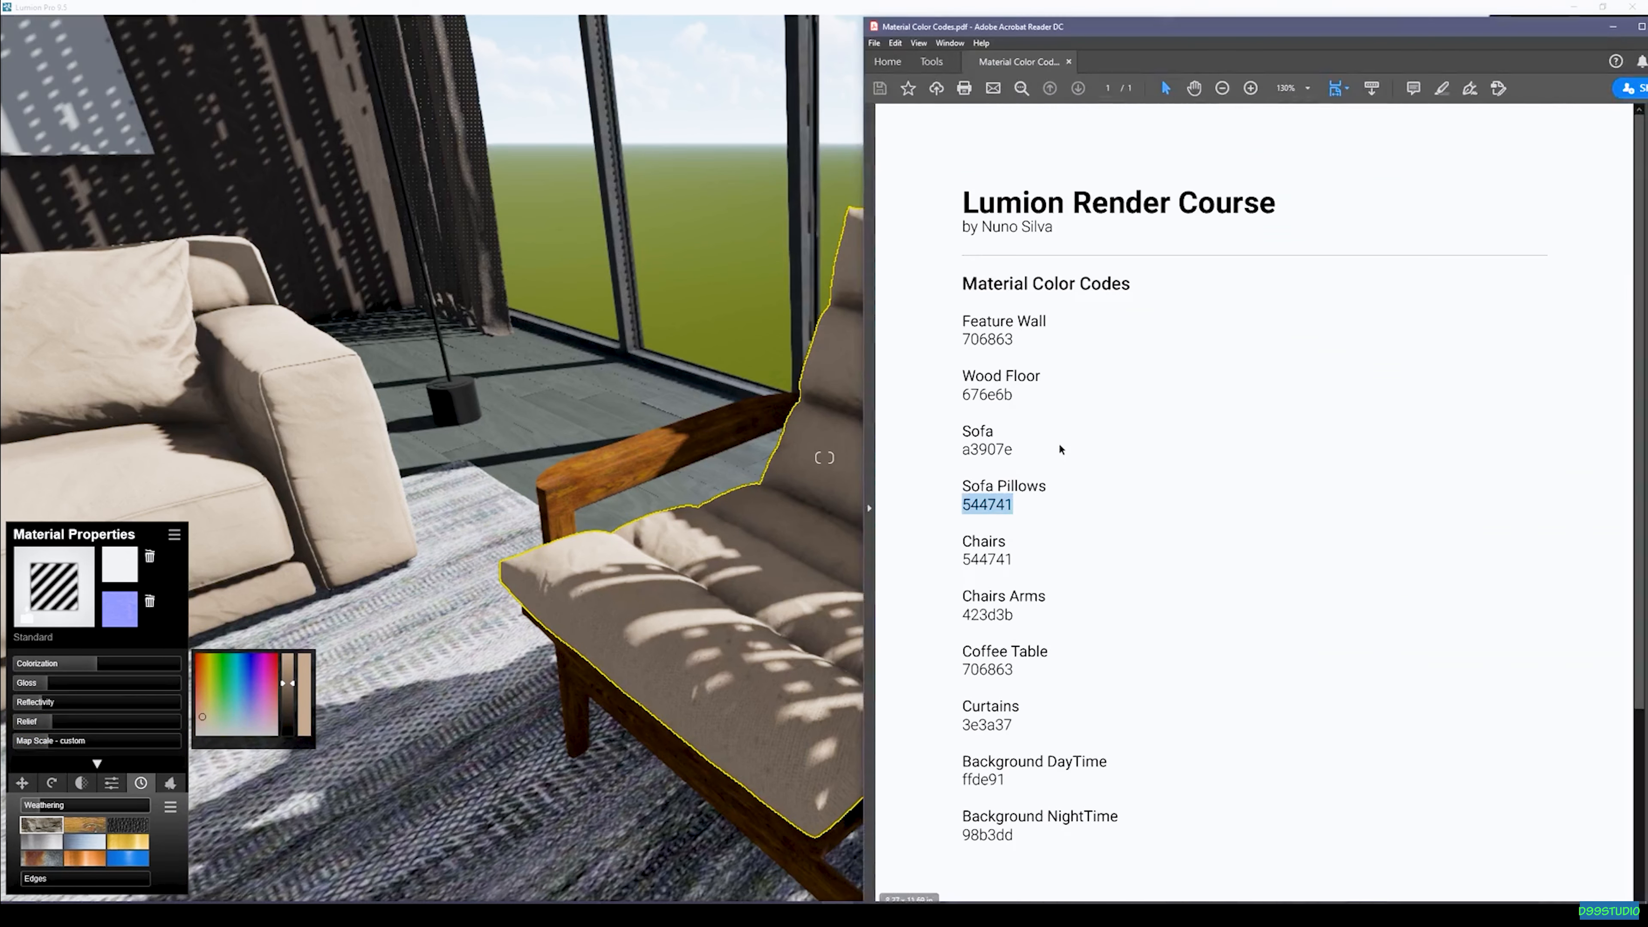
{"action": "key", "text": "alt+Tab"}
{"action": "left_click", "coordinate": [304, 695]}
{"action": "type", "text": "544741"}
{"action": "key", "text": "Return"}
{"action": "left_click", "coordinate": [1621, 872]}
Step: Copy the feature wall's wood material and paste it onto the armchairs' wooden frames and arms
{"action": "key", "text": "s"}
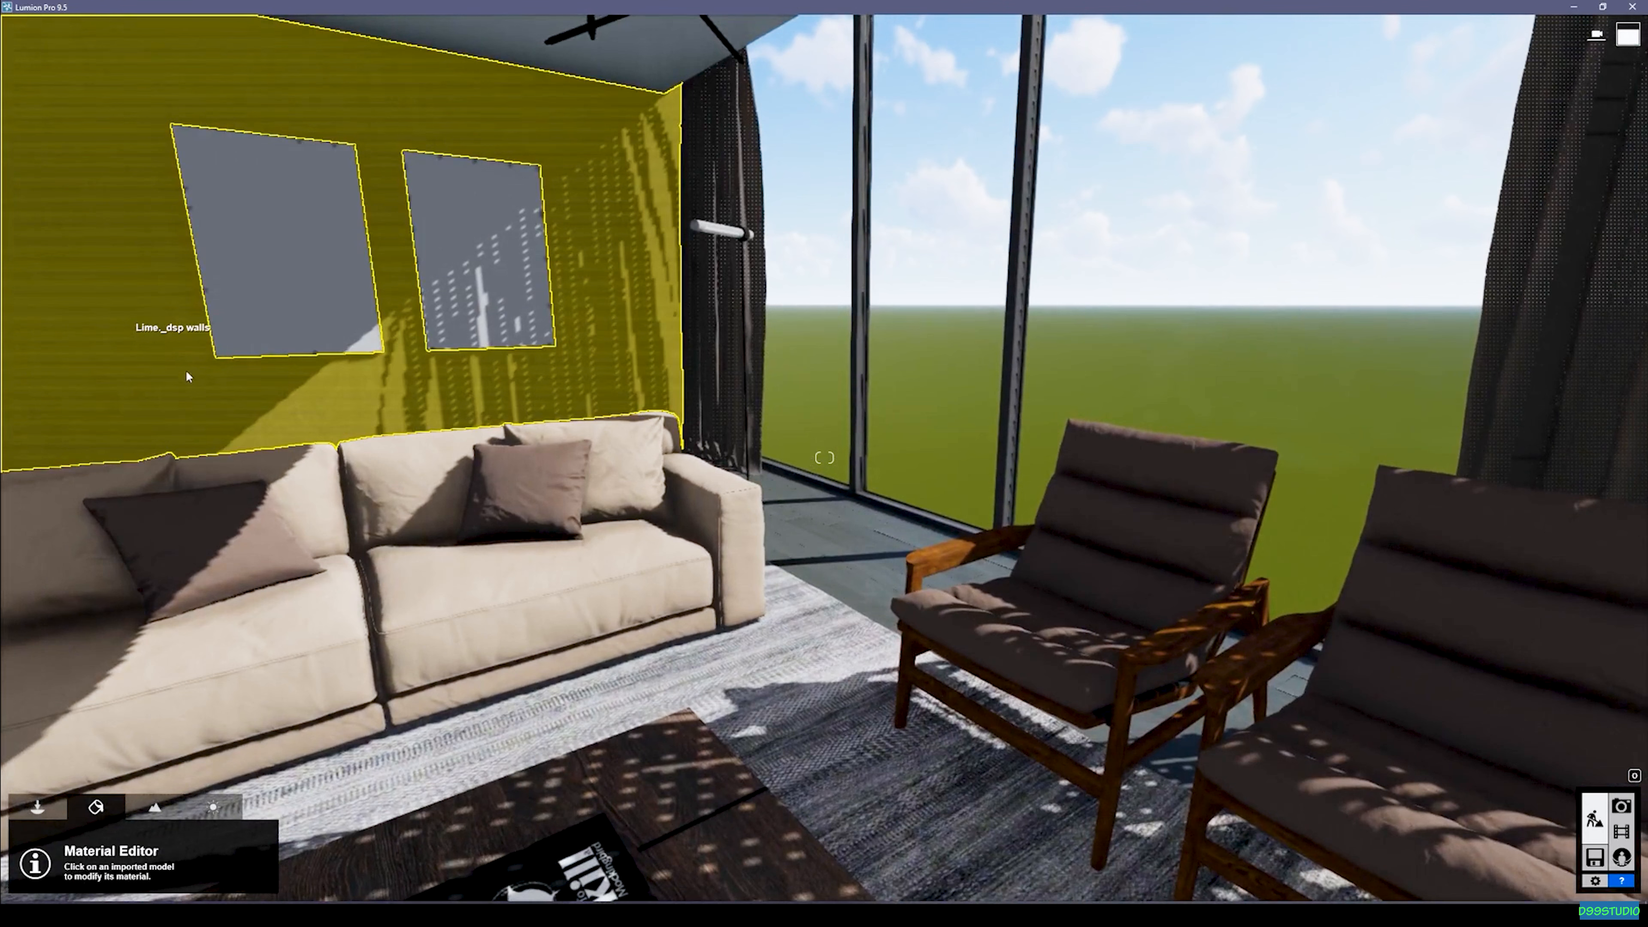
{"action": "left_click", "coordinate": [243, 589]}
{"action": "left_click", "coordinate": [176, 535]}
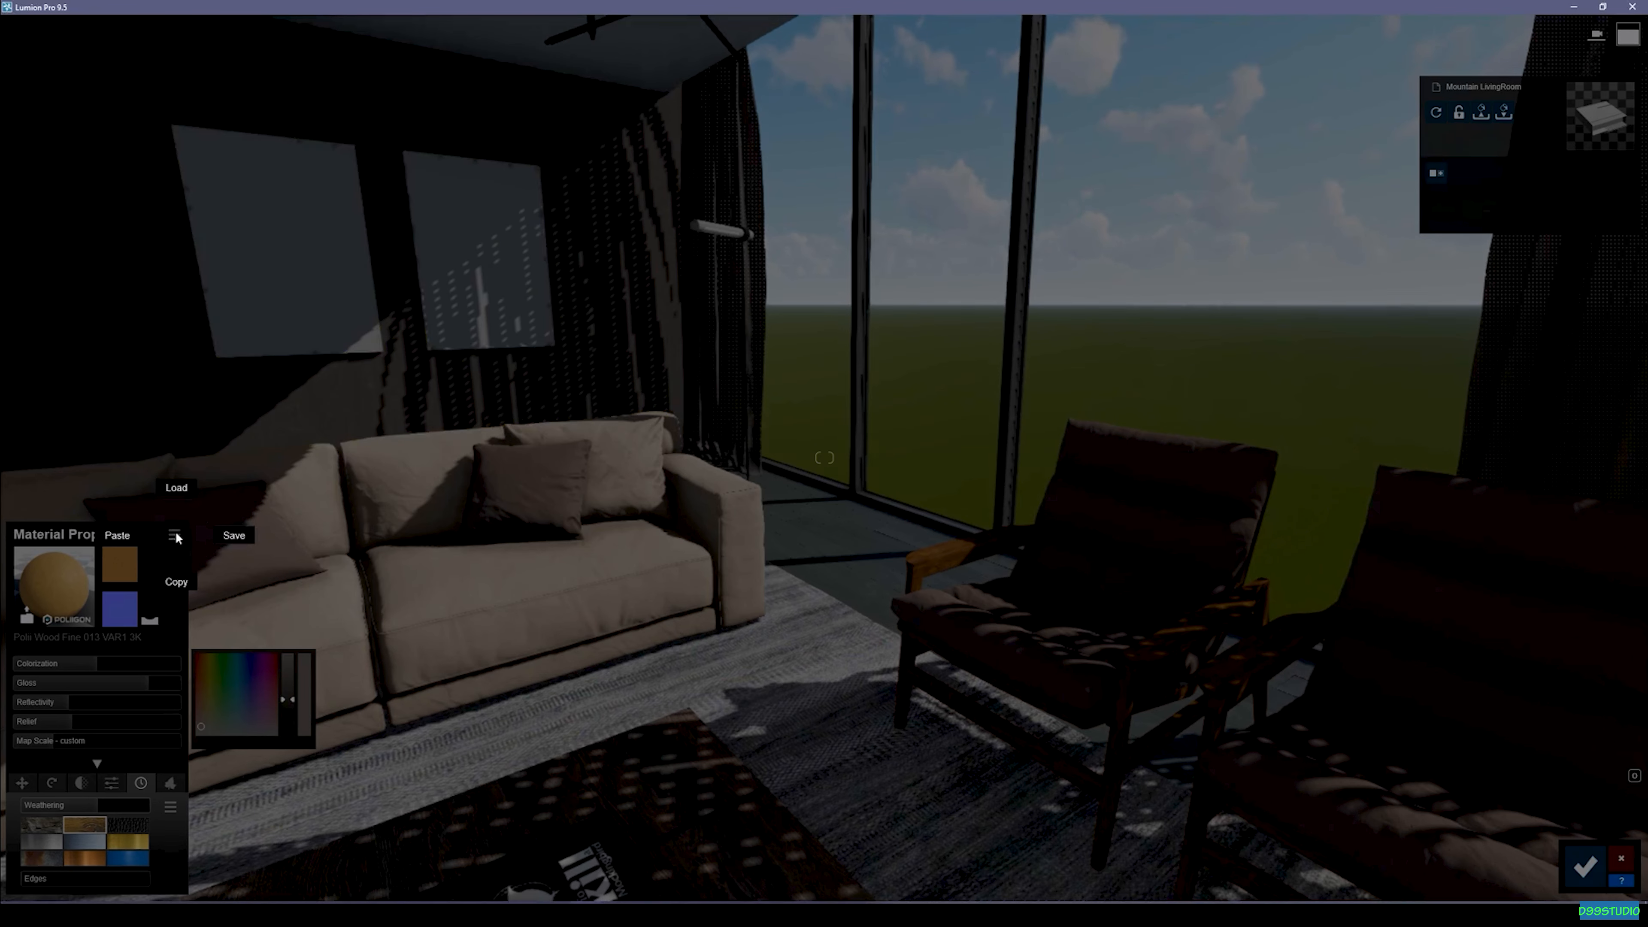
{"action": "left_click", "coordinate": [173, 578]}
{"action": "left_click", "coordinate": [967, 552]}
{"action": "left_click", "coordinate": [176, 535]}
{"action": "left_click", "coordinate": [173, 600]}
Step: Slightly lower the chair frames' gloss and raise their reflectivity and relief
{"action": "key", "text": "w"}
{"action": "left_click_drag", "start_coordinate": [149, 684], "coordinate": [148, 686]}
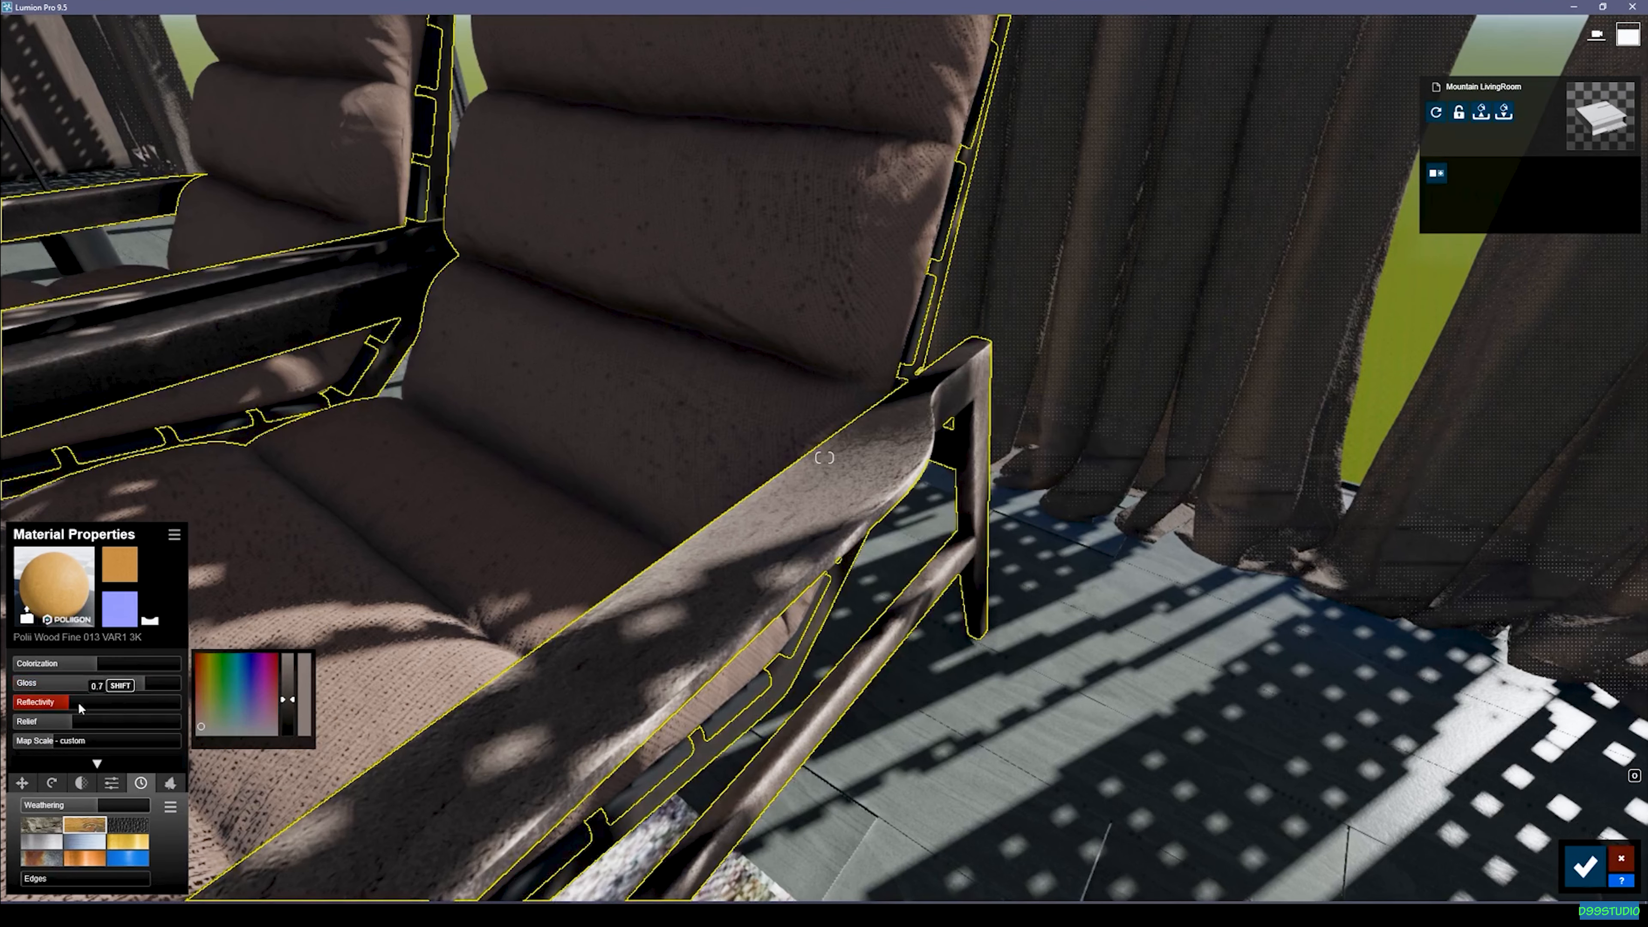
{"action": "left_click", "coordinate": [74, 723]}
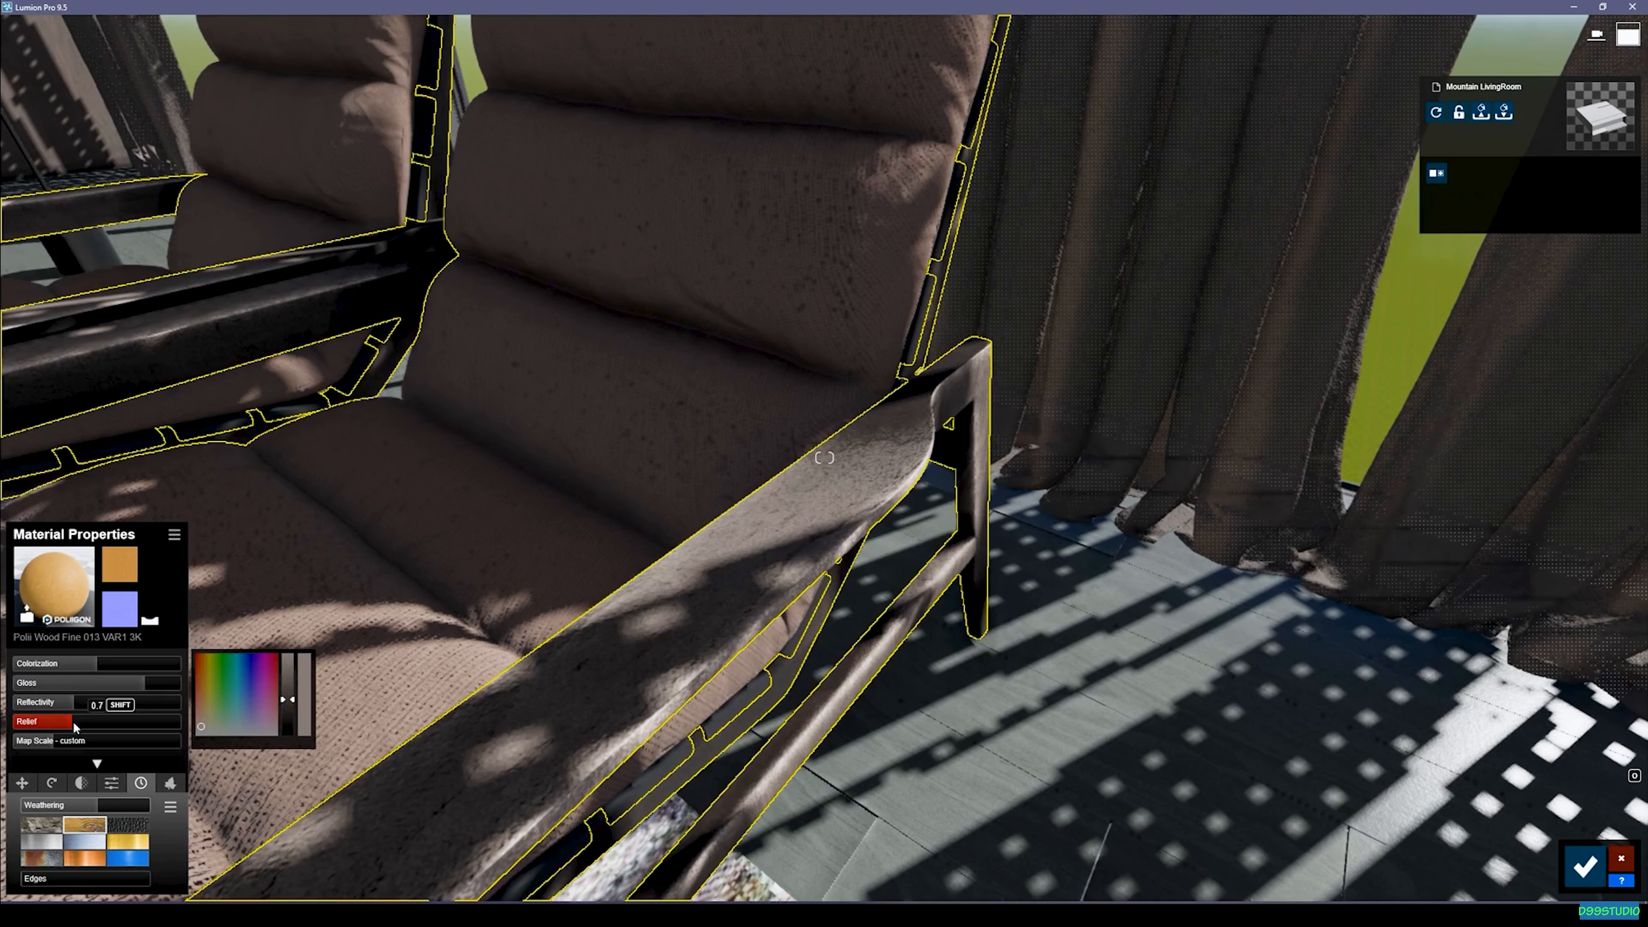
{"action": "left_click_drag", "start_coordinate": [74, 724], "coordinate": [86, 727]}
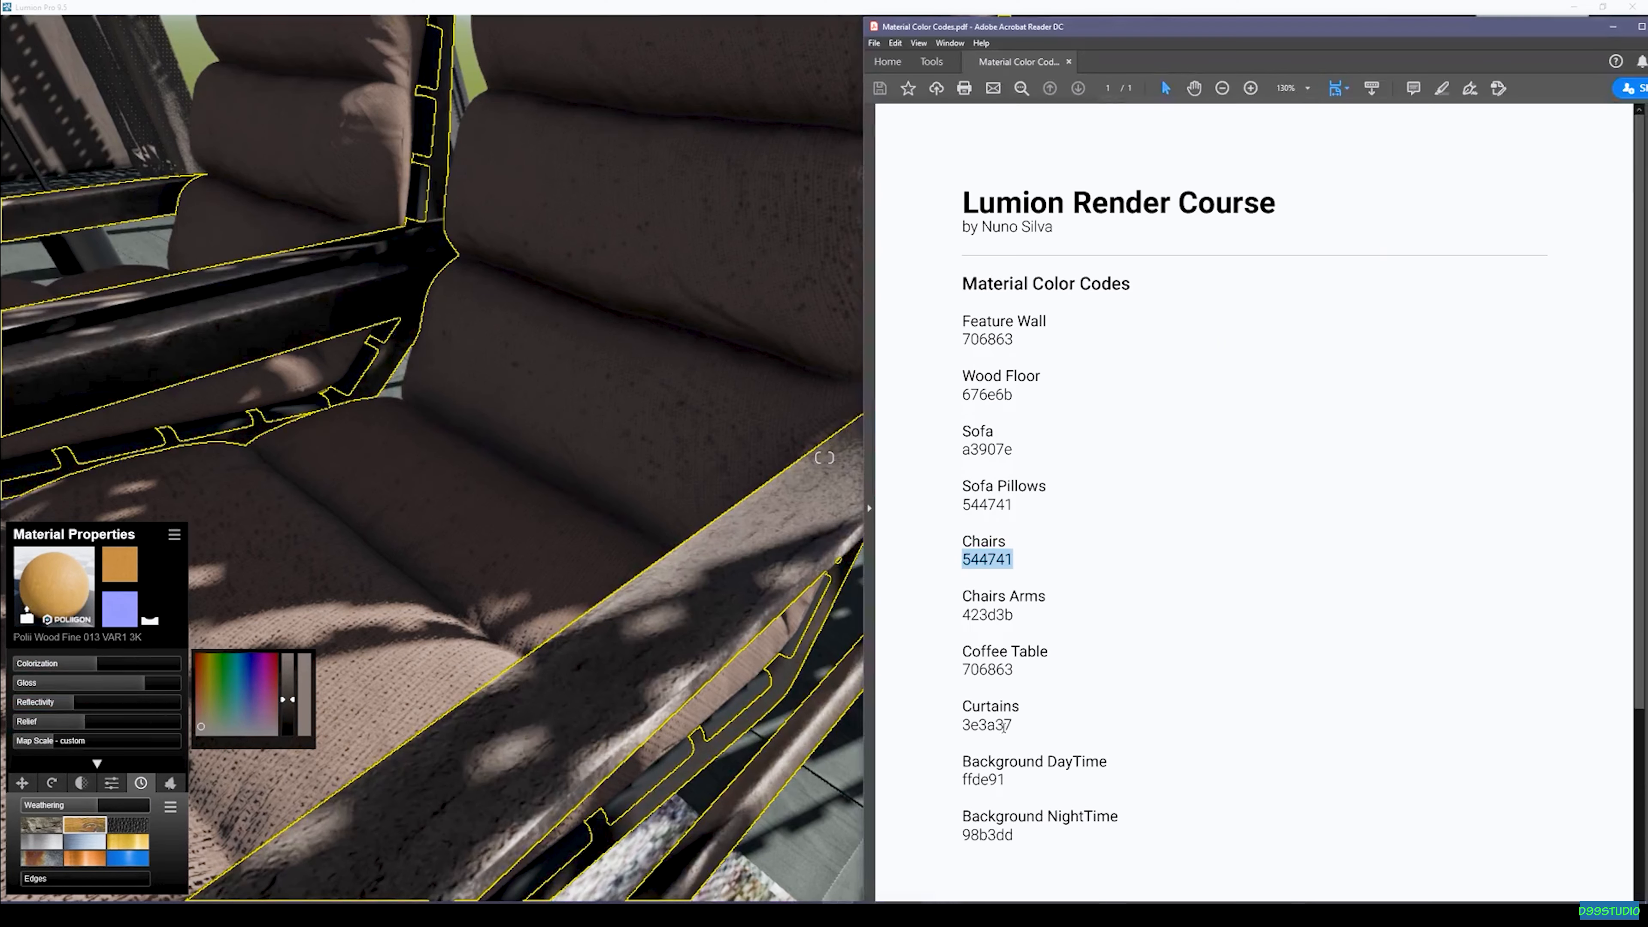
Step: Colorize the chair frames with the Chairs Arms code 423d3b copied from Material Color Codes.pdf in Acrobat Reader
{"action": "key", "text": "alt+Tab"}
{"action": "double_click", "coordinate": [987, 614]}
{"action": "key", "text": "ctrl+c"}
{"action": "key", "text": "alt+Tab"}
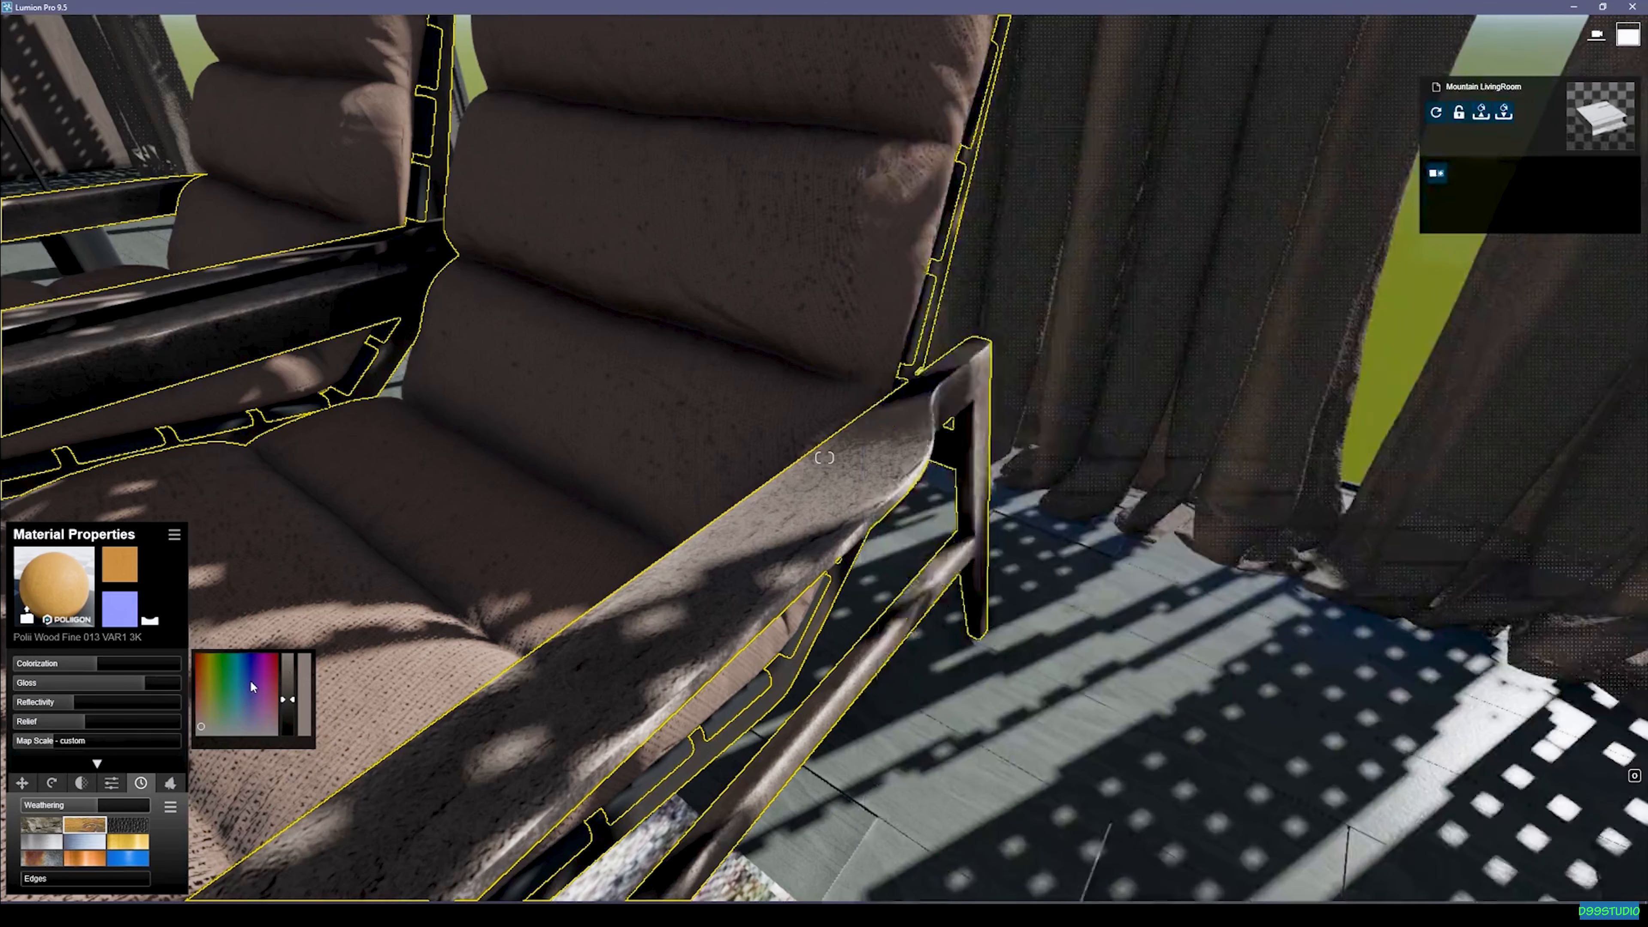
{"action": "key", "text": "ctrl+v"}
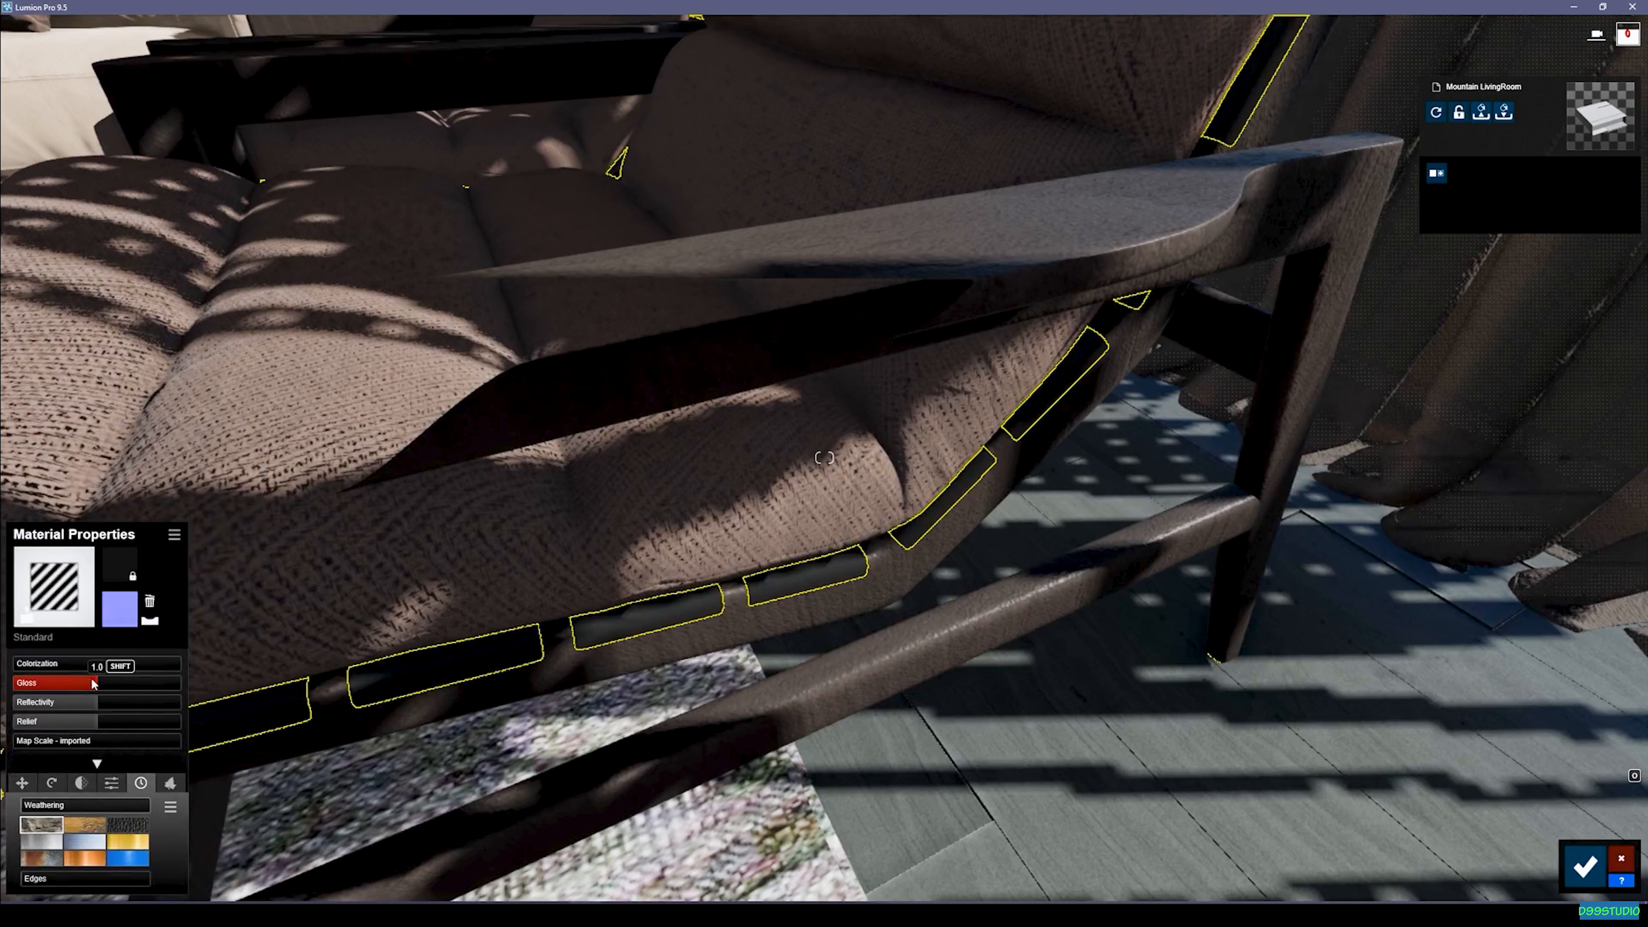
Step: Colorize the support straps beneath the armchair cushions dark gray and lower their gloss and reflectivity
{"action": "left_click", "coordinate": [39, 665]}
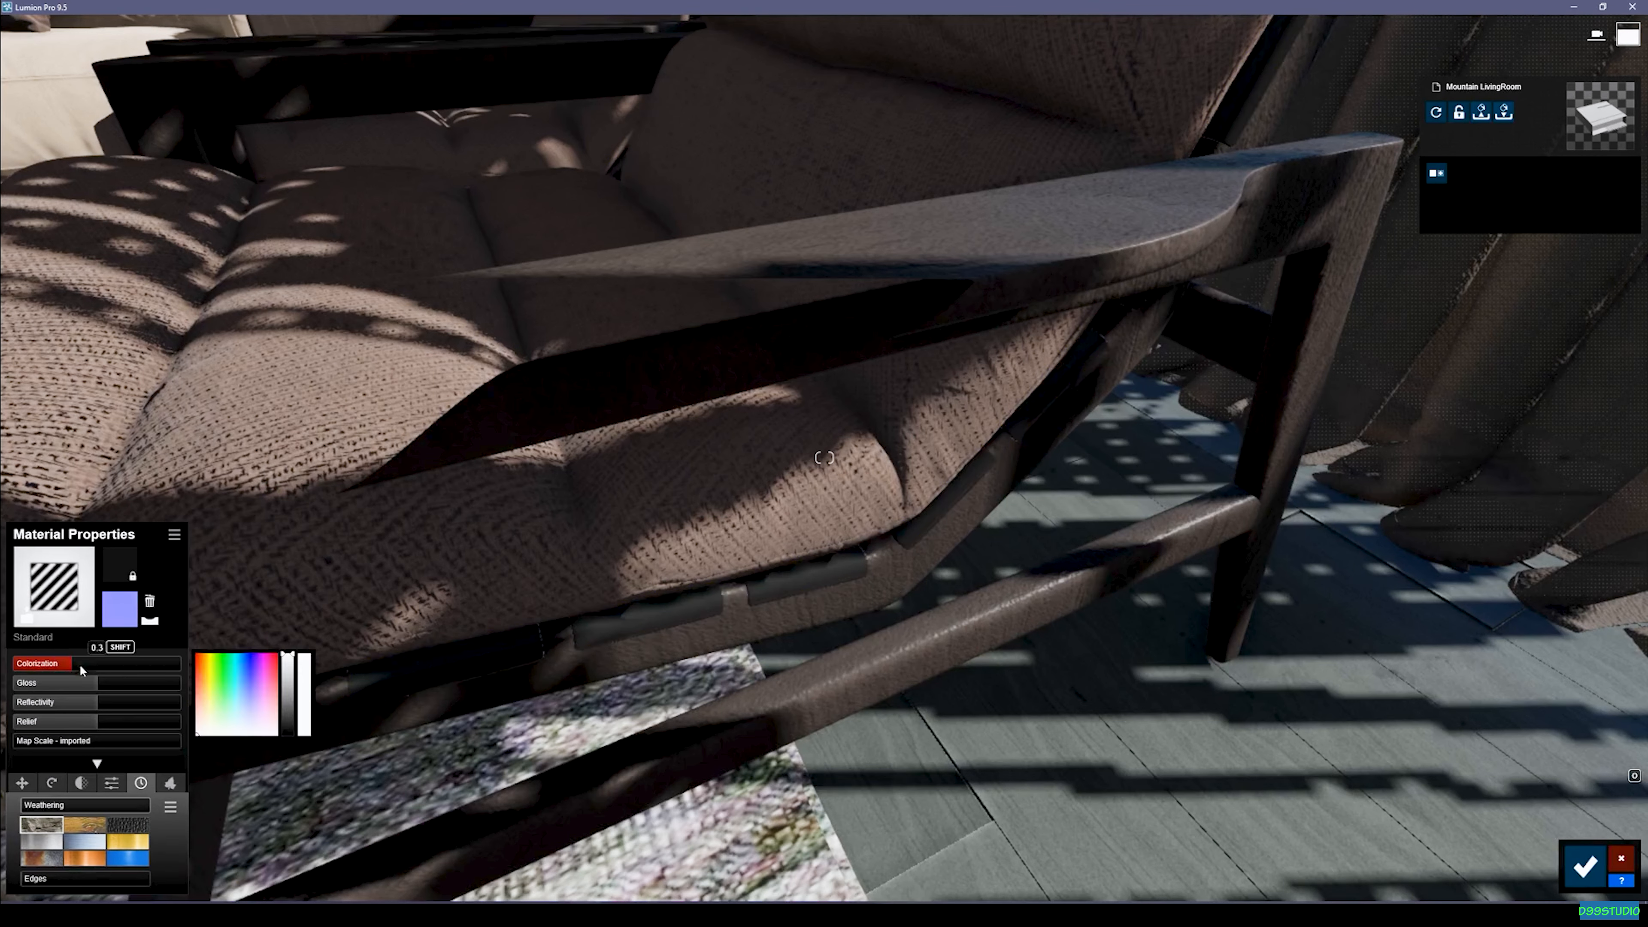
{"action": "left_click_drag", "start_coordinate": [288, 665], "coordinate": [326, 716]}
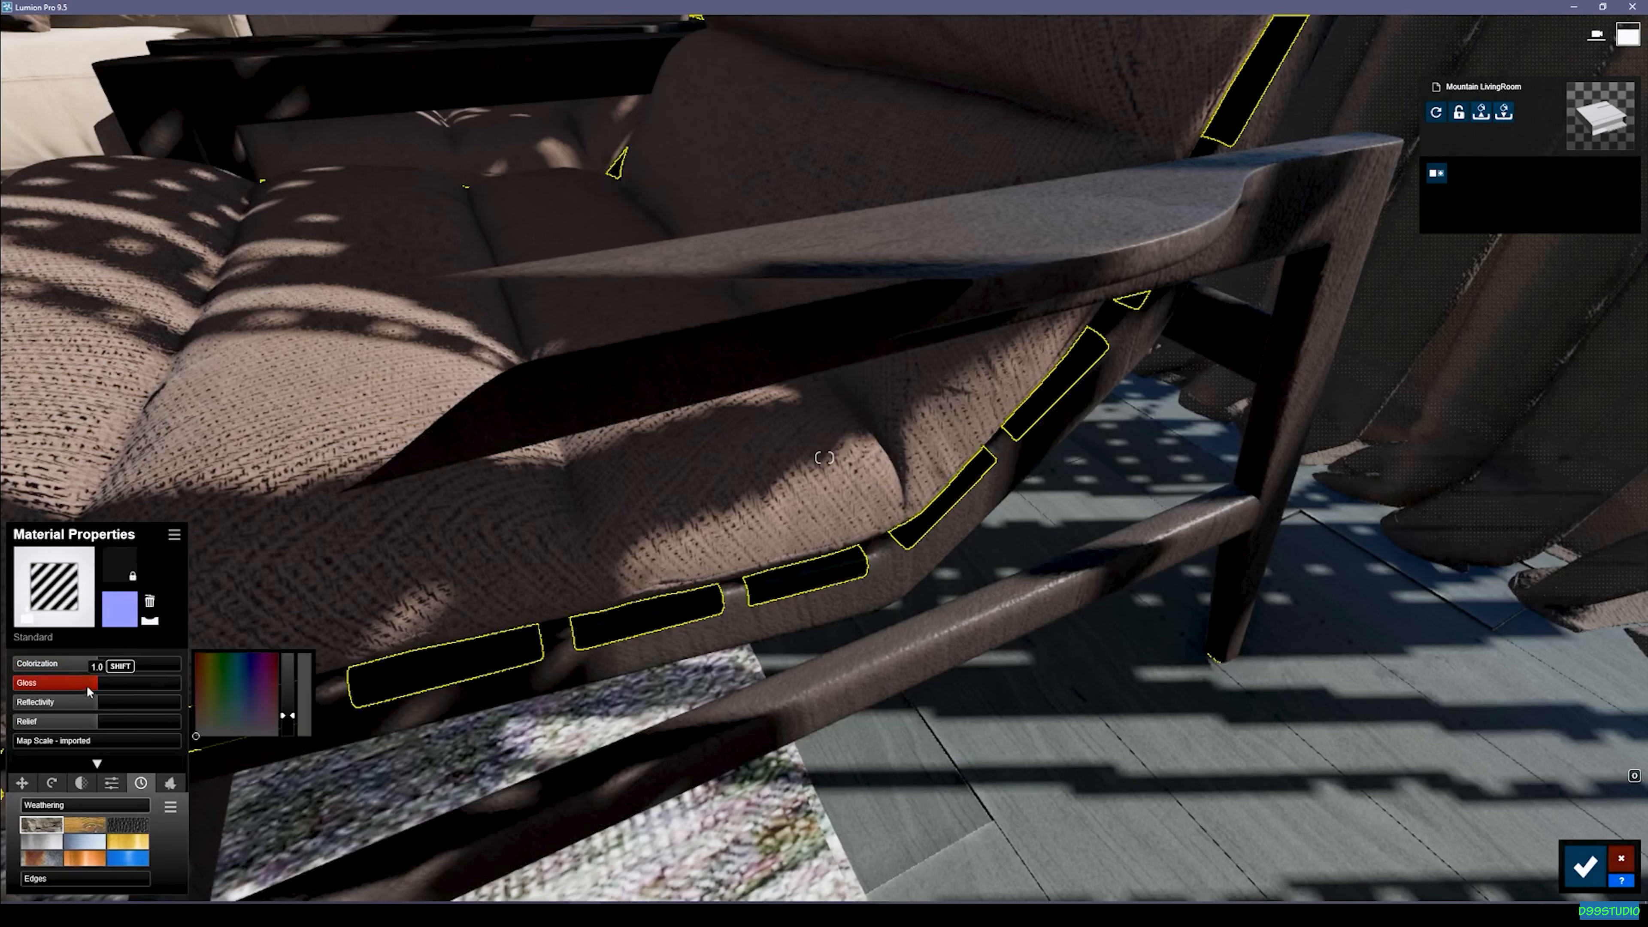
{"action": "mouse_move", "coordinate": [95, 689]}
{"action": "left_mouse_down"}
{"action": "mouse_move", "coordinate": [75, 691]}
{"action": "mouse_move", "coordinate": [92, 708]}
{"action": "left_mouse_up"}
{"action": "right_click_drag", "start_coordinate": [416, 597], "coordinate": [493, 584]}
{"action": "key", "text": "s"}
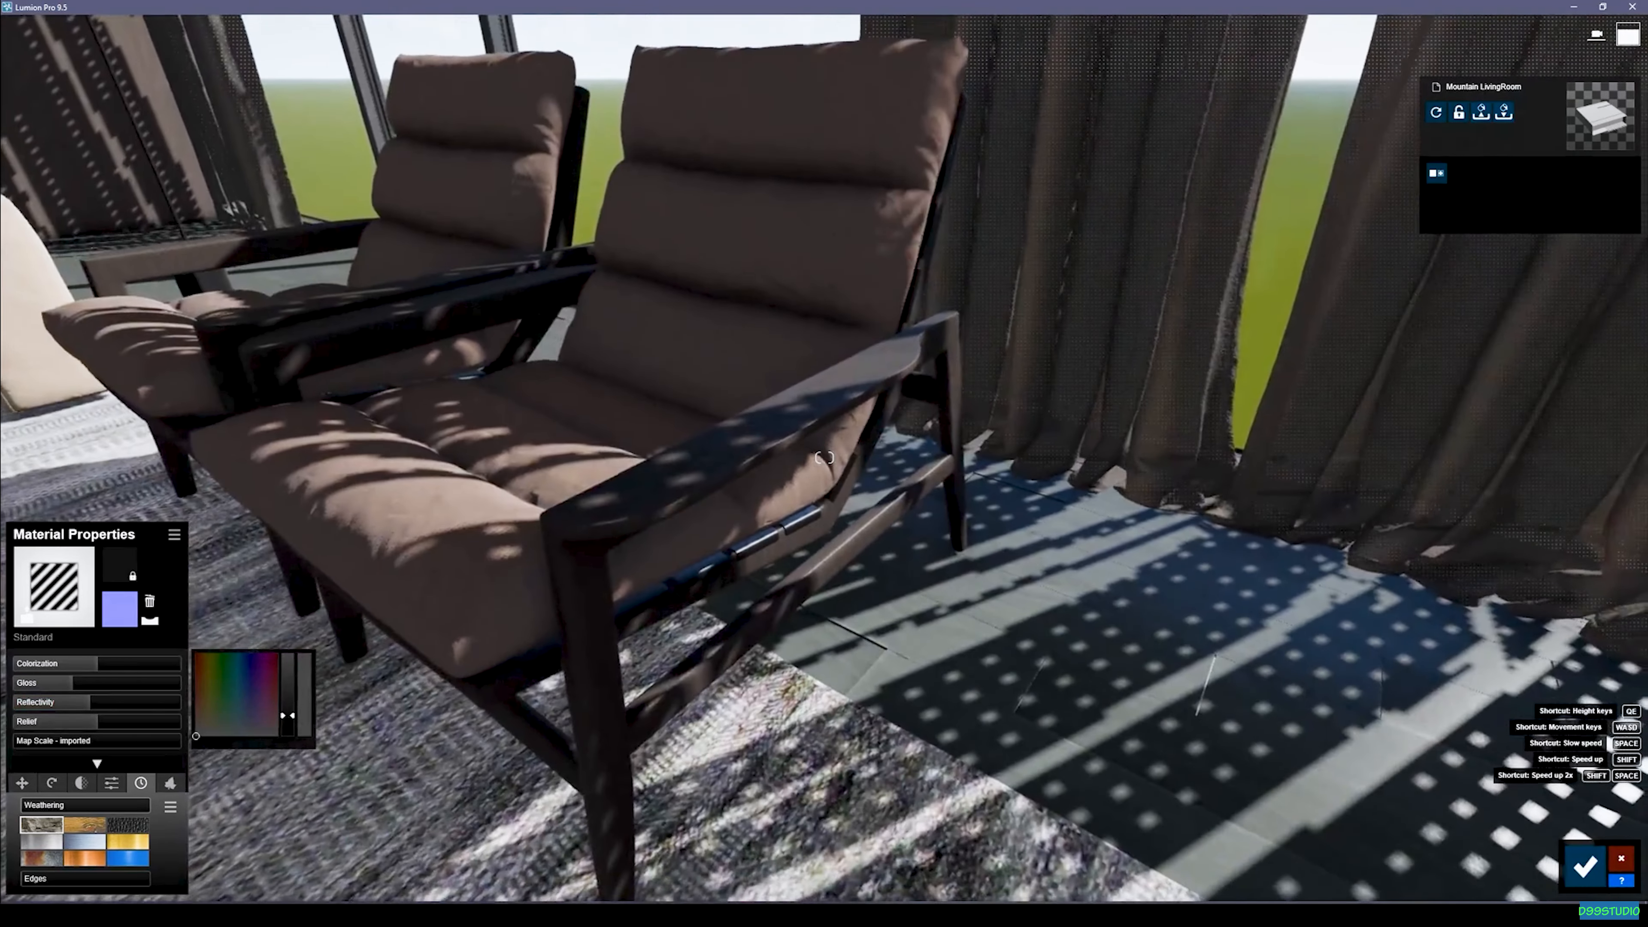
Step: Raise the gloss of the WoodFloor3 plank near the window to its maximum and reduce its relief to 0
{"action": "key", "text": "w"}
{"action": "key", "text": "s"}
{"action": "right_click_drag", "start_coordinate": [824, 458], "coordinate": [769, 337]}
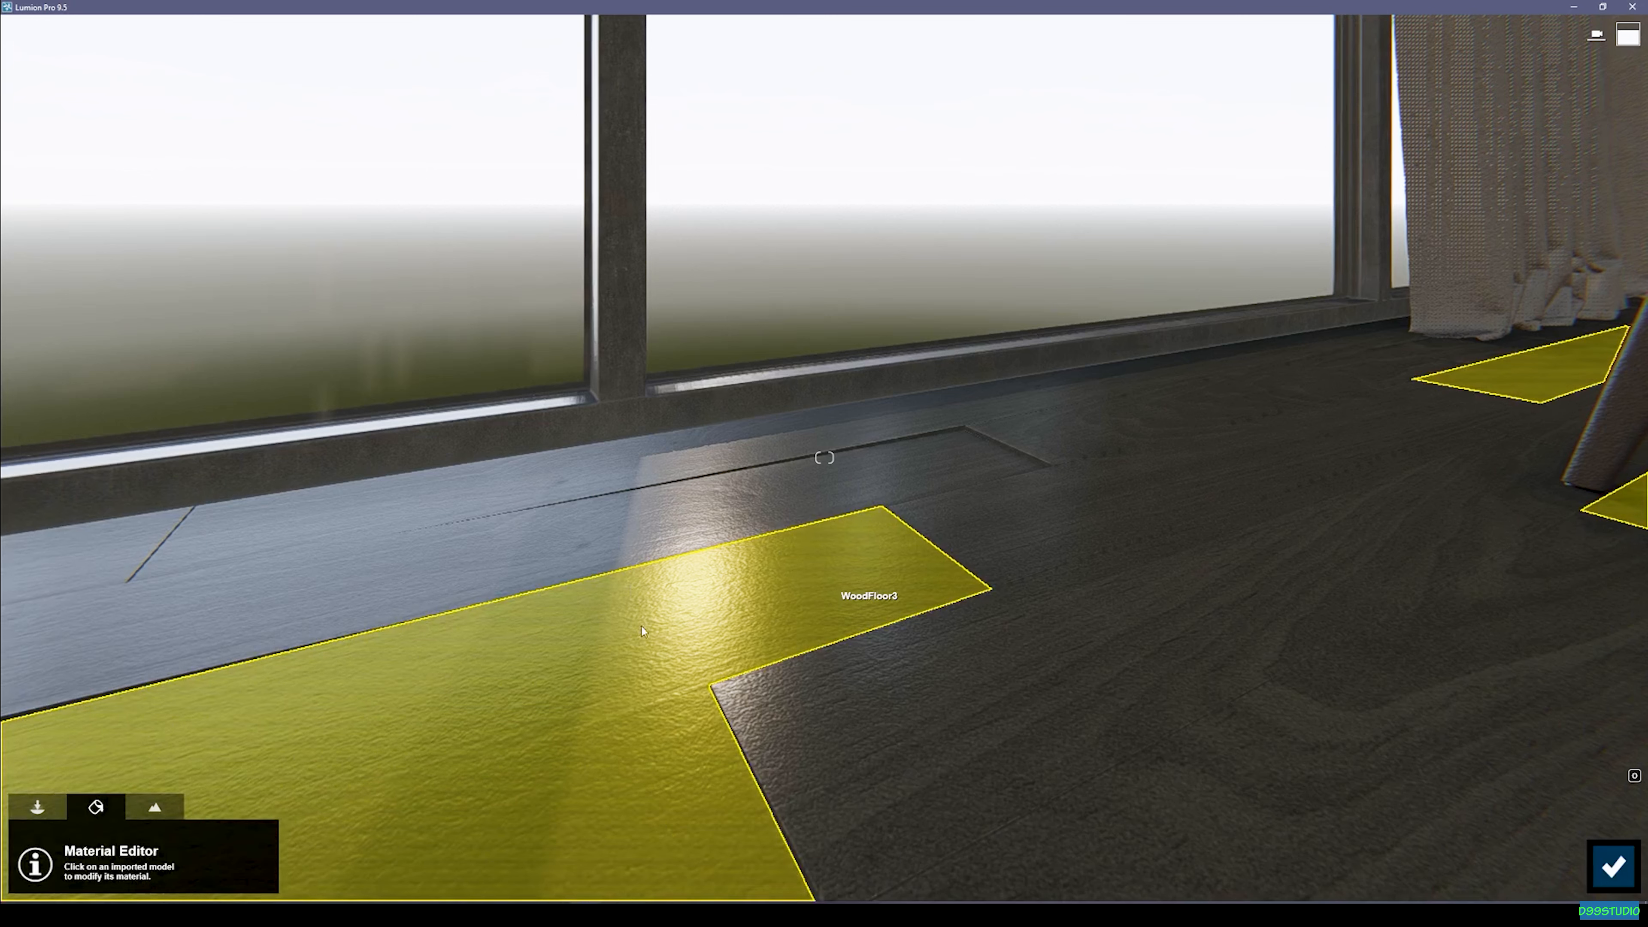
{"action": "left_click", "coordinate": [741, 518]}
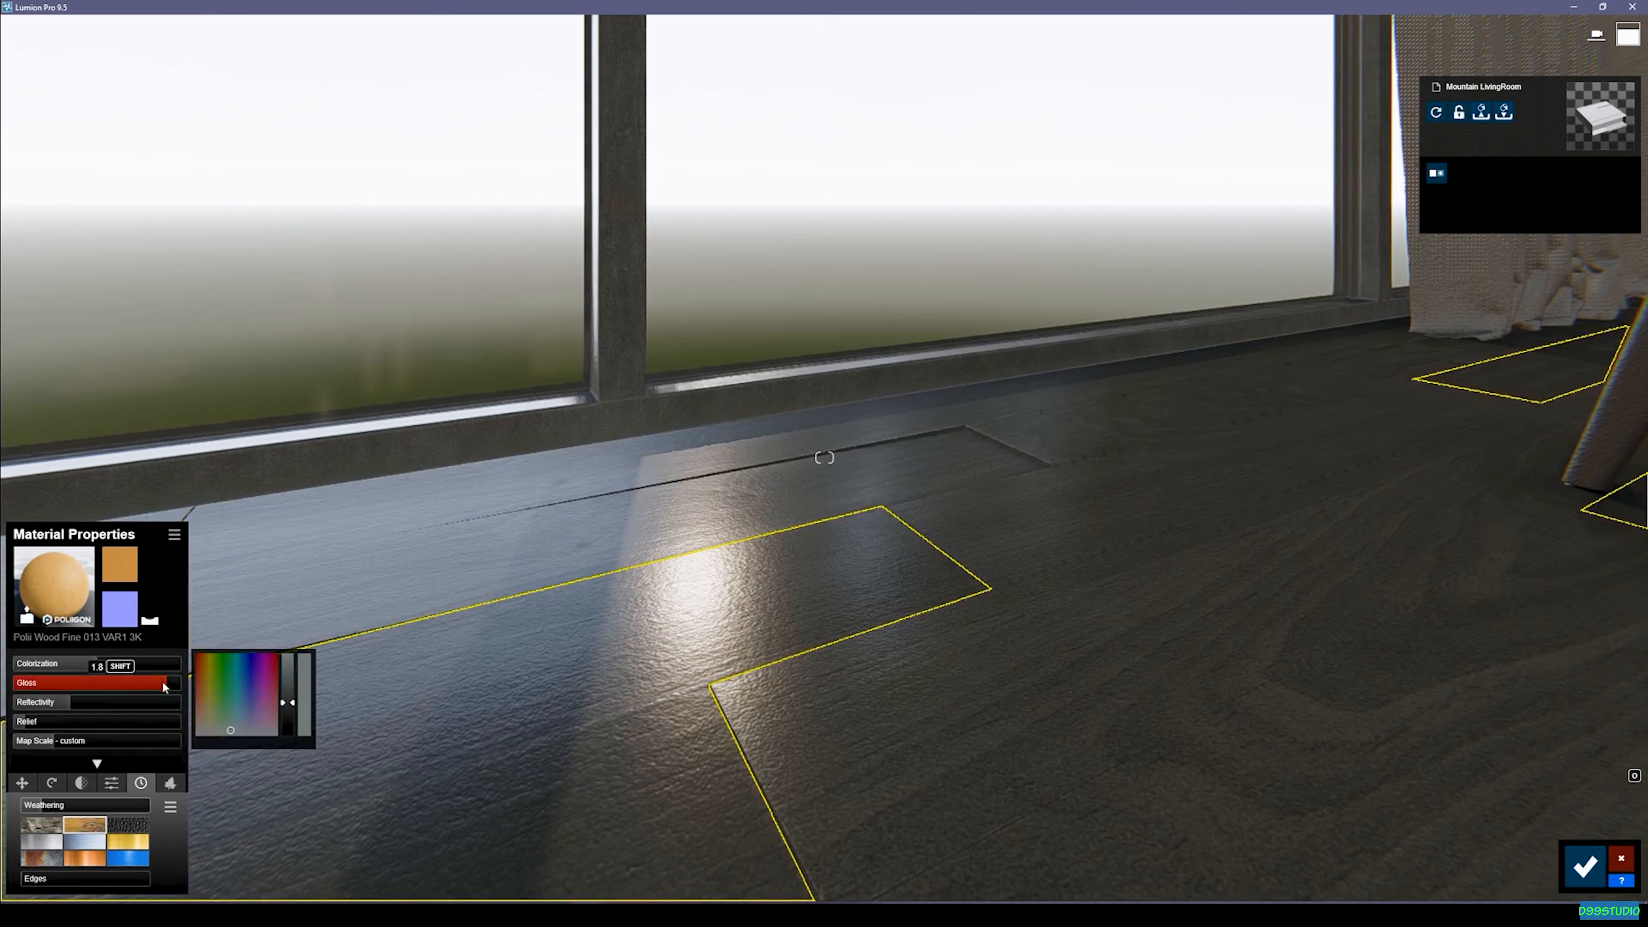
{"action": "left_click_drag", "start_coordinate": [170, 687], "coordinate": [181, 688]}
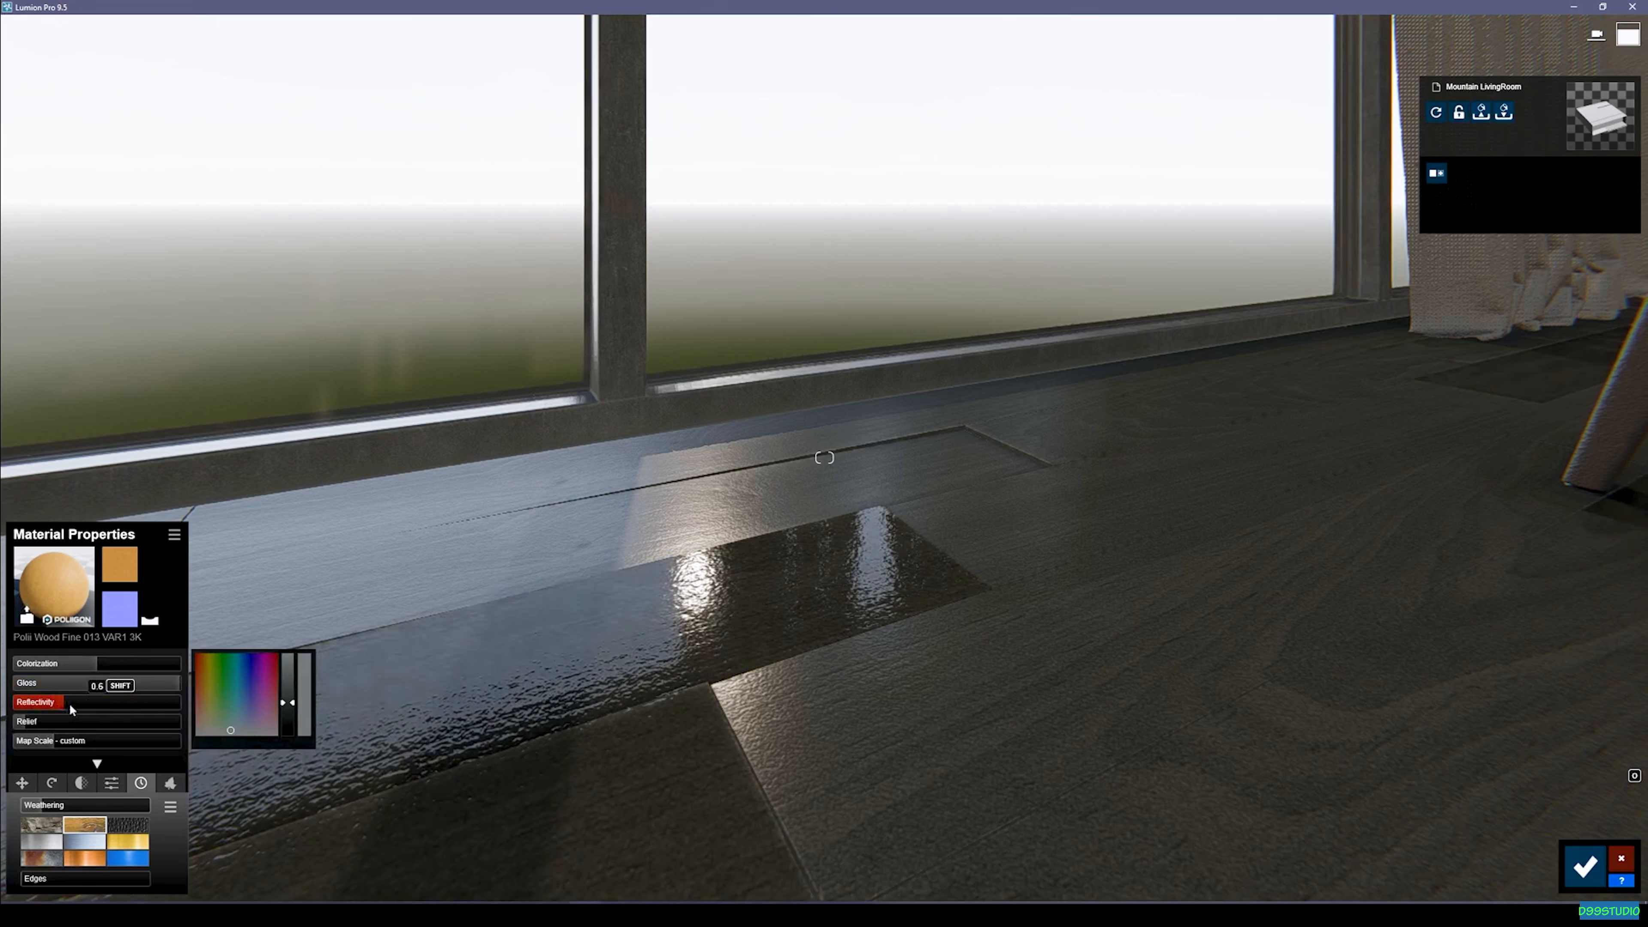
{"action": "left_click_drag", "start_coordinate": [25, 725], "coordinate": [17, 725]}
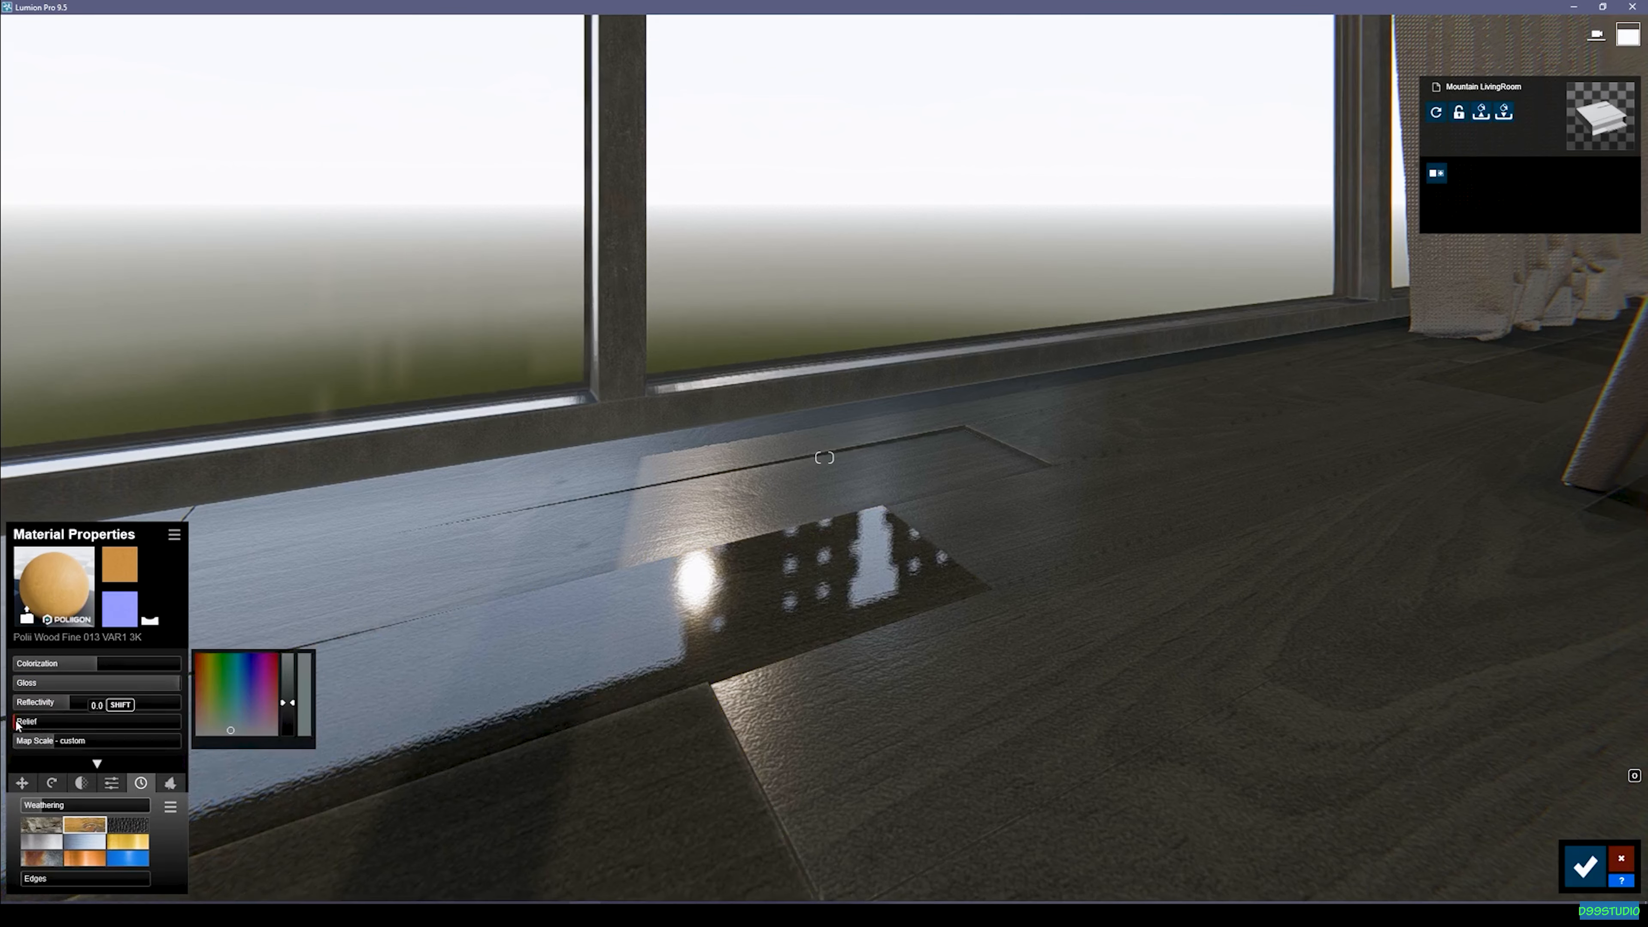
{"action": "key", "text": "s"}
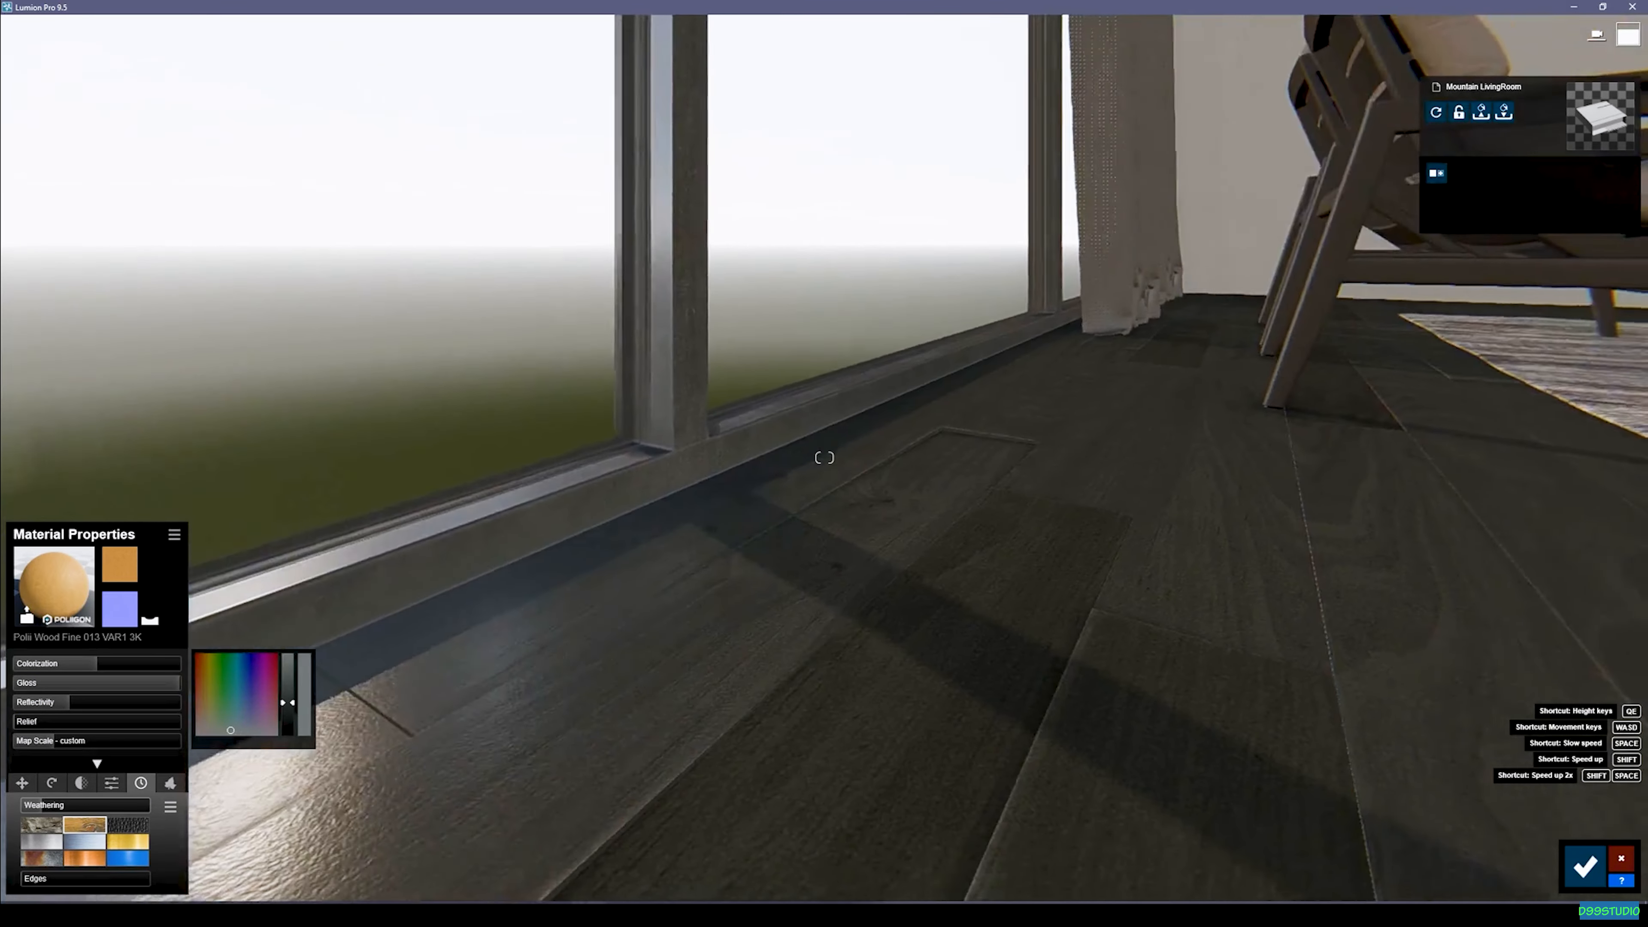
{"action": "key", "text": "w"}
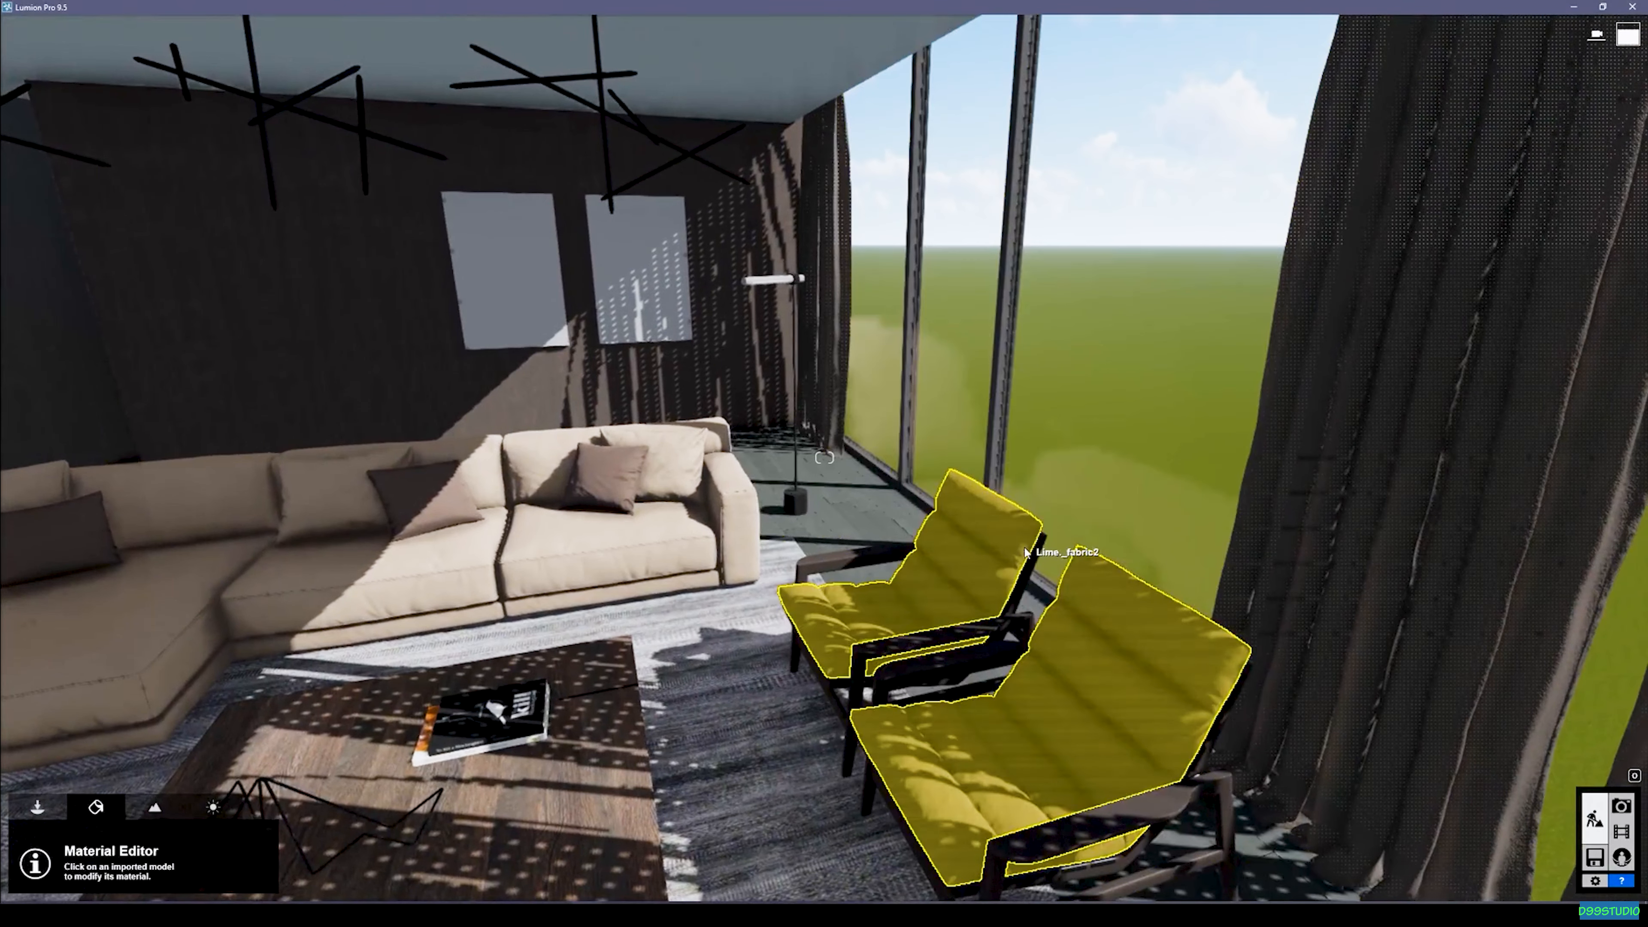
Step: Import Background.fbx as a model named BackgroundInterior into the Lumion Course Interior category, without animations or edges
{"action": "left_click", "coordinate": [38, 807]}
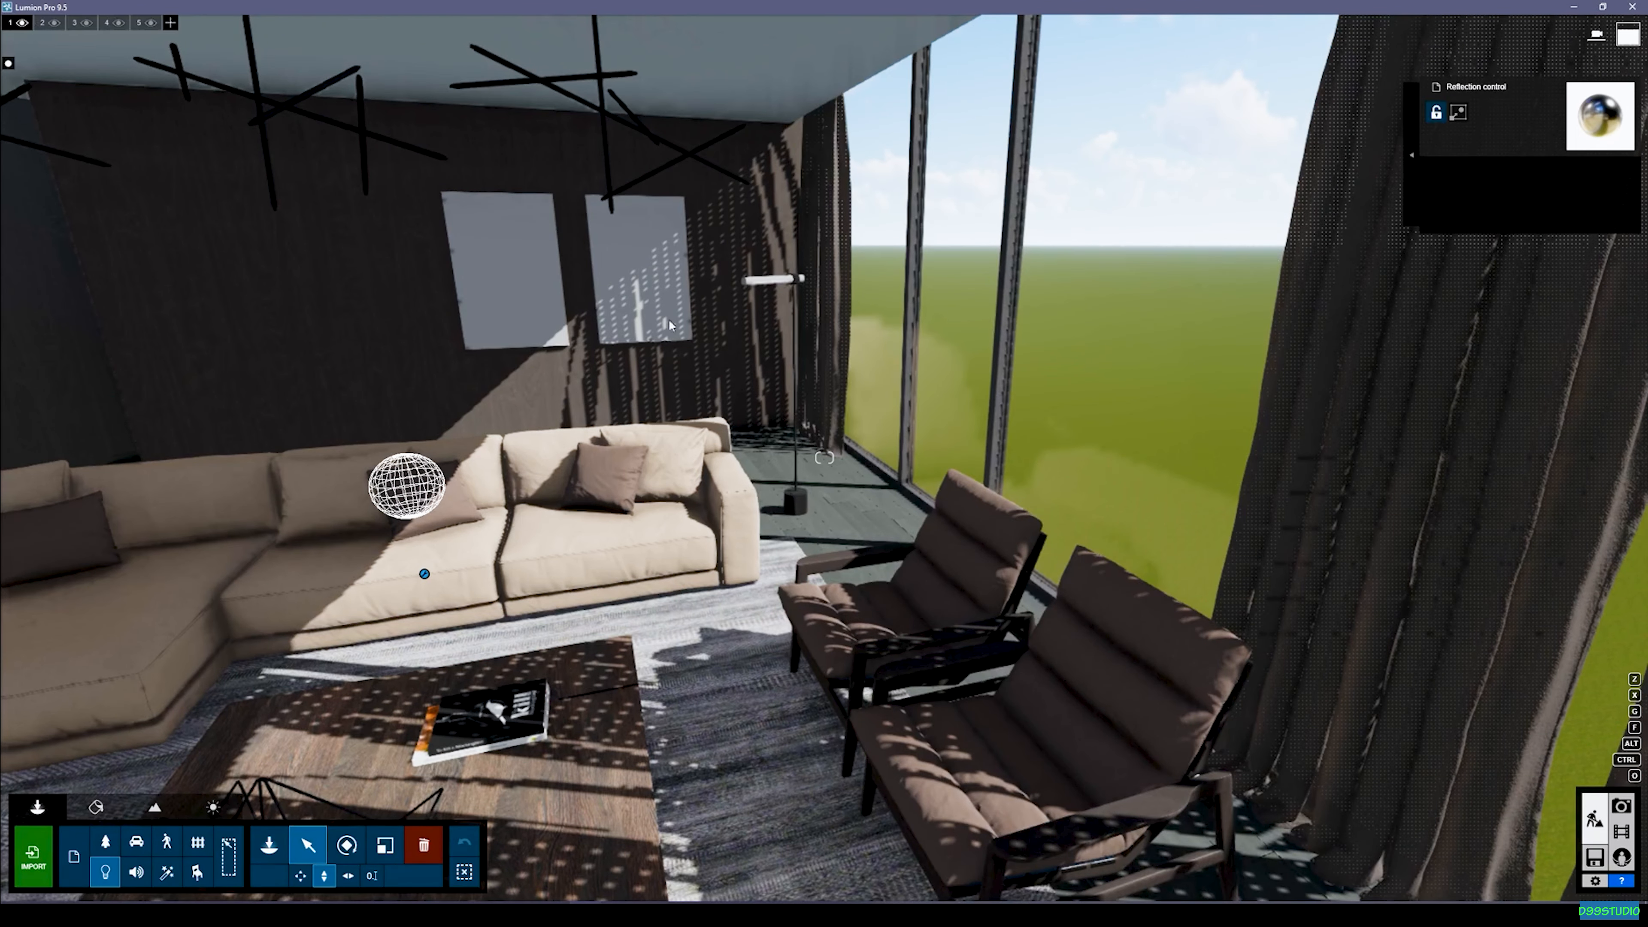
{"action": "left_click", "coordinate": [33, 856]}
{"action": "double_click", "coordinate": [237, 124]}
{"action": "left_click", "coordinate": [860, 430]}
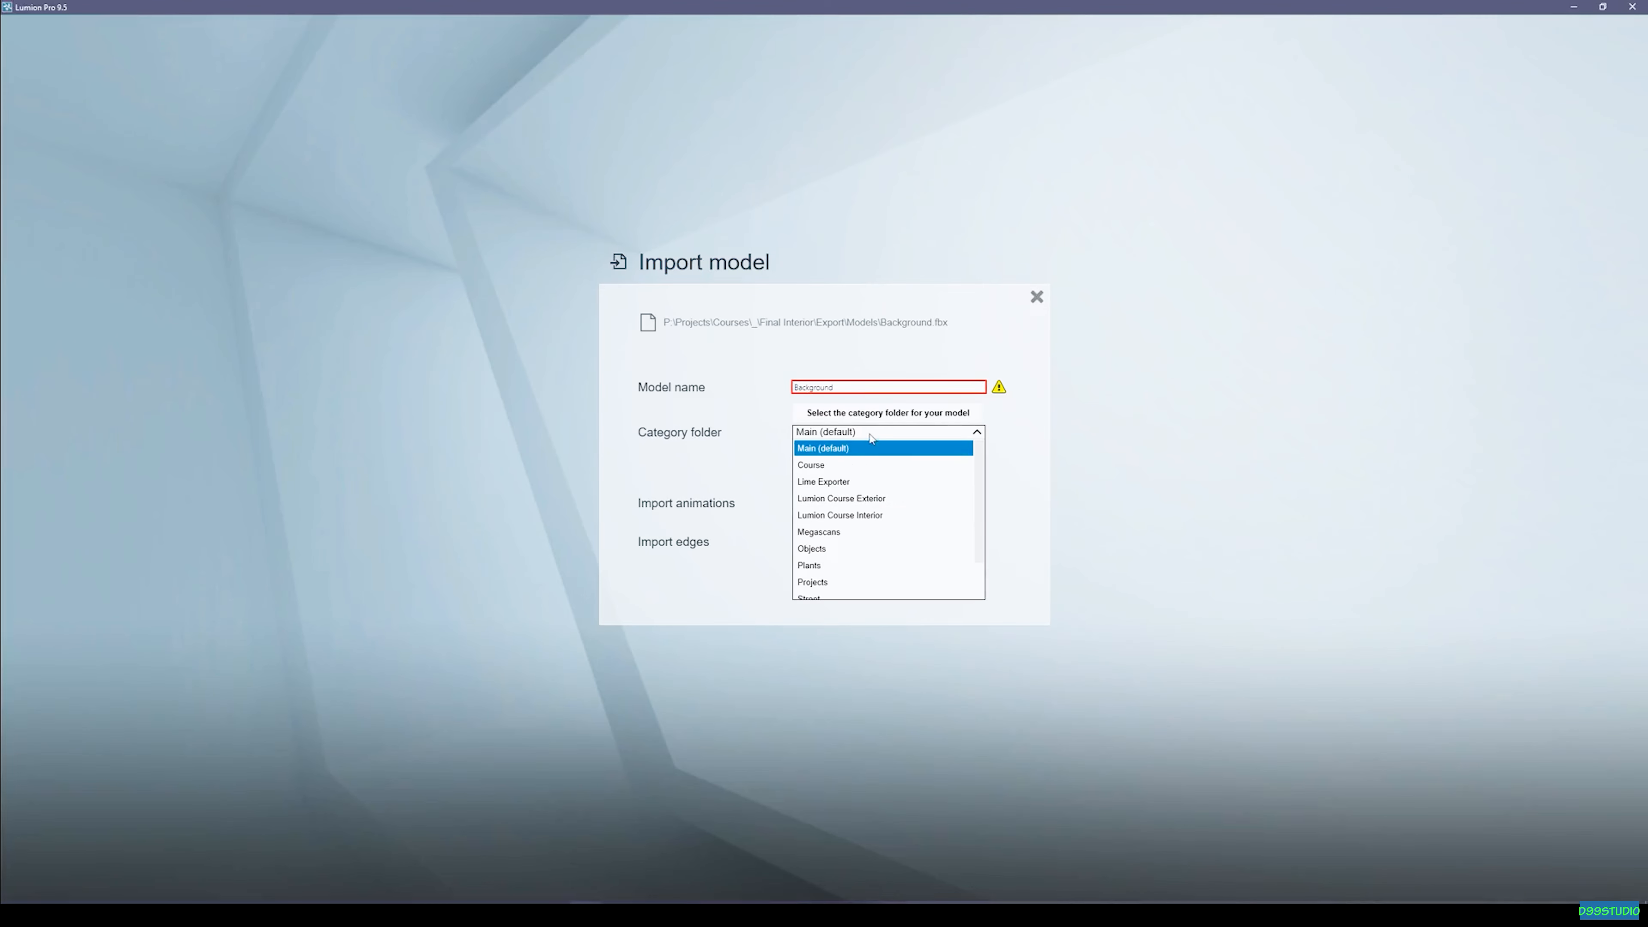
{"action": "left_click", "coordinate": [894, 516]}
{"action": "left_click", "coordinate": [880, 387]}
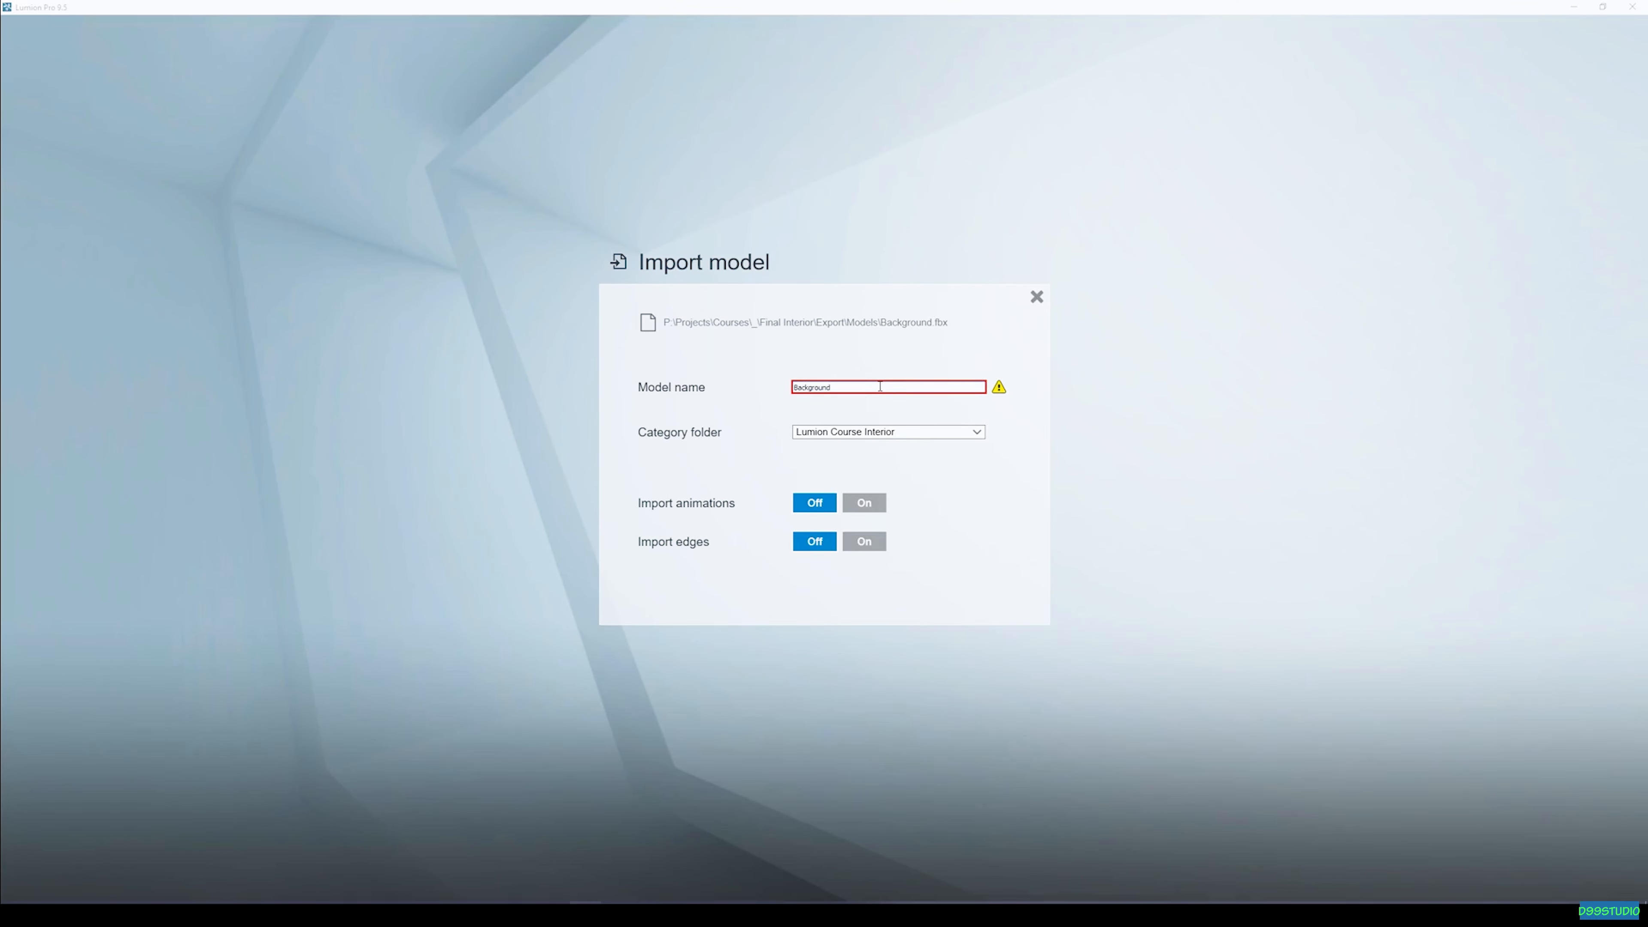
{"action": "type", "text": "1"}
{"action": "left_click", "coordinate": [1013, 588]}
Step: Rotate the curved background panel to face the house's windows and move it slightly farther from the building
{"action": "left_click", "coordinate": [308, 845]}
{"action": "left_click", "coordinate": [324, 876]}
{"action": "right_click_drag", "start_coordinate": [791, 292], "coordinate": [731, 479]}
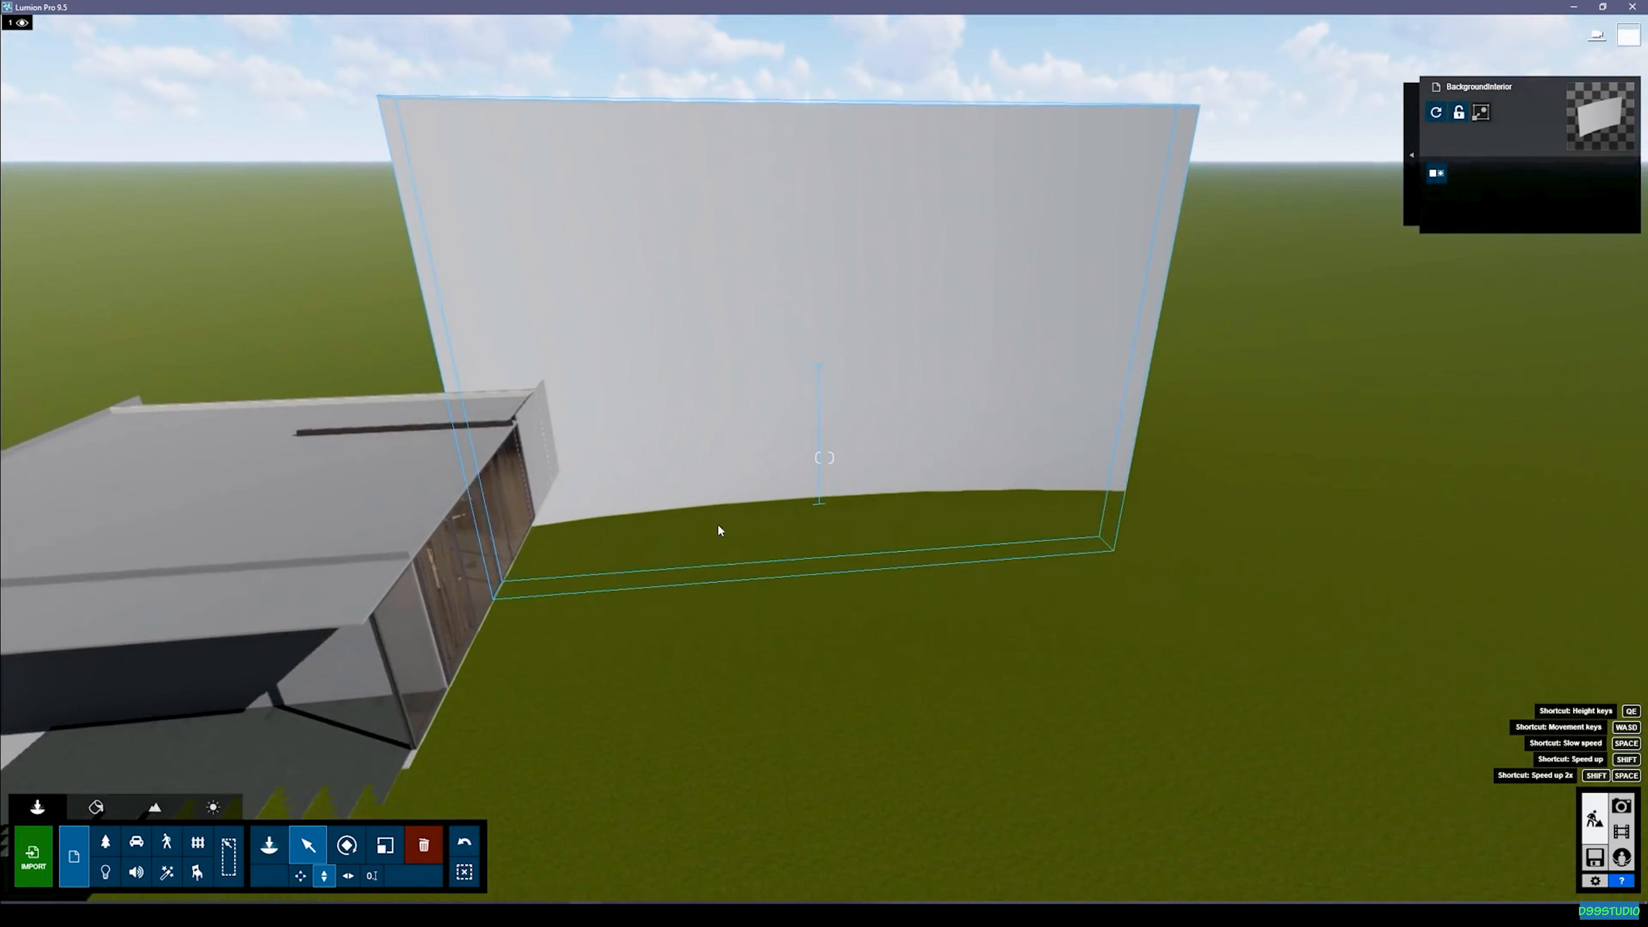
{"action": "left_click", "coordinate": [346, 845]}
{"action": "left_click_drag", "start_coordinate": [569, 848], "coordinate": [39, 763]}
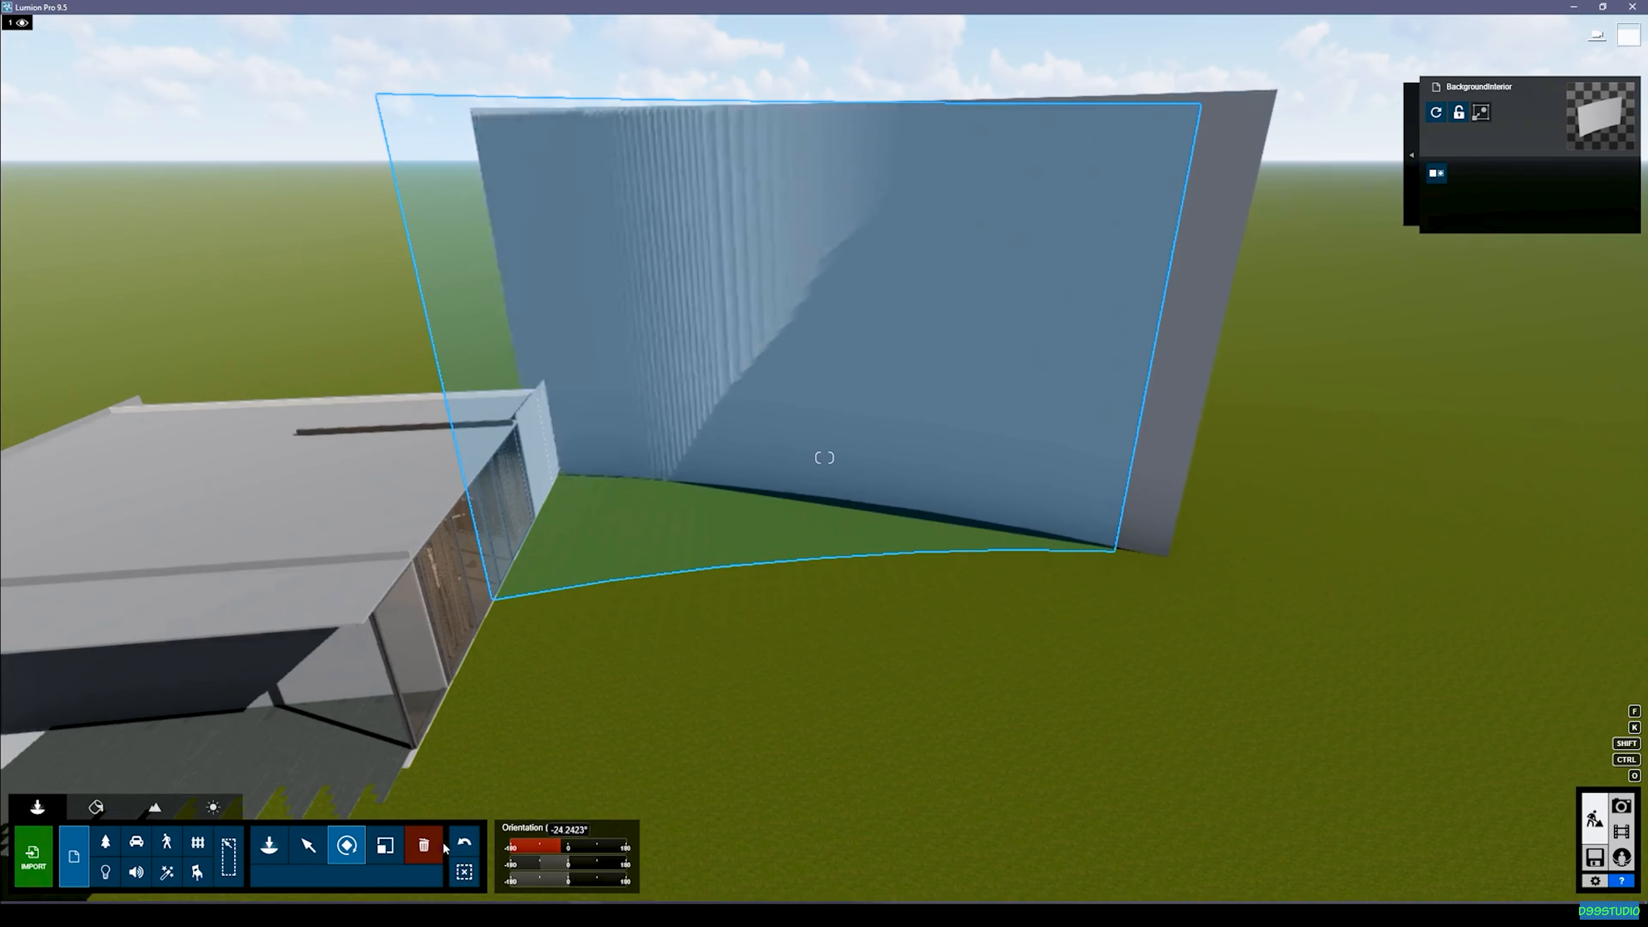
{"action": "mouse_move", "coordinate": [513, 595]}
{"action": "left_mouse_down"}
{"action": "mouse_move", "coordinate": [720, 625]}
{"action": "mouse_move", "coordinate": [464, 662]}
{"action": "mouse_move", "coordinate": [472, 695]}
{"action": "mouse_move", "coordinate": [64, 623]}
{"action": "left_mouse_up"}
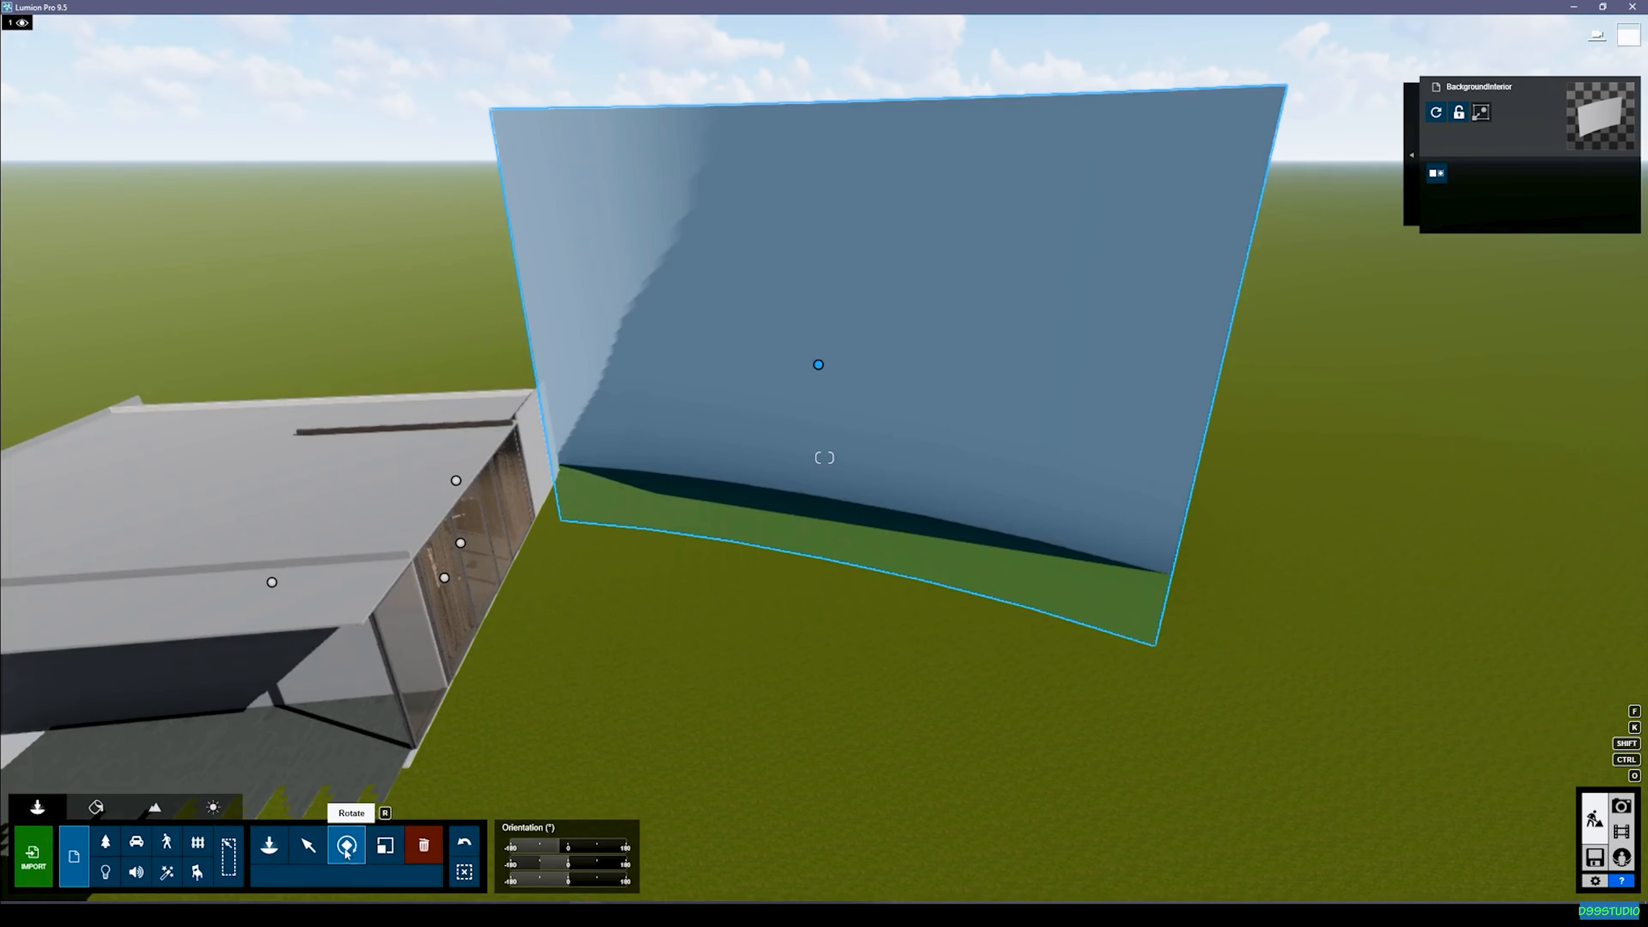
{"action": "left_click", "coordinate": [309, 845]}
{"action": "left_click_drag", "start_coordinate": [820, 369], "coordinate": [877, 381]}
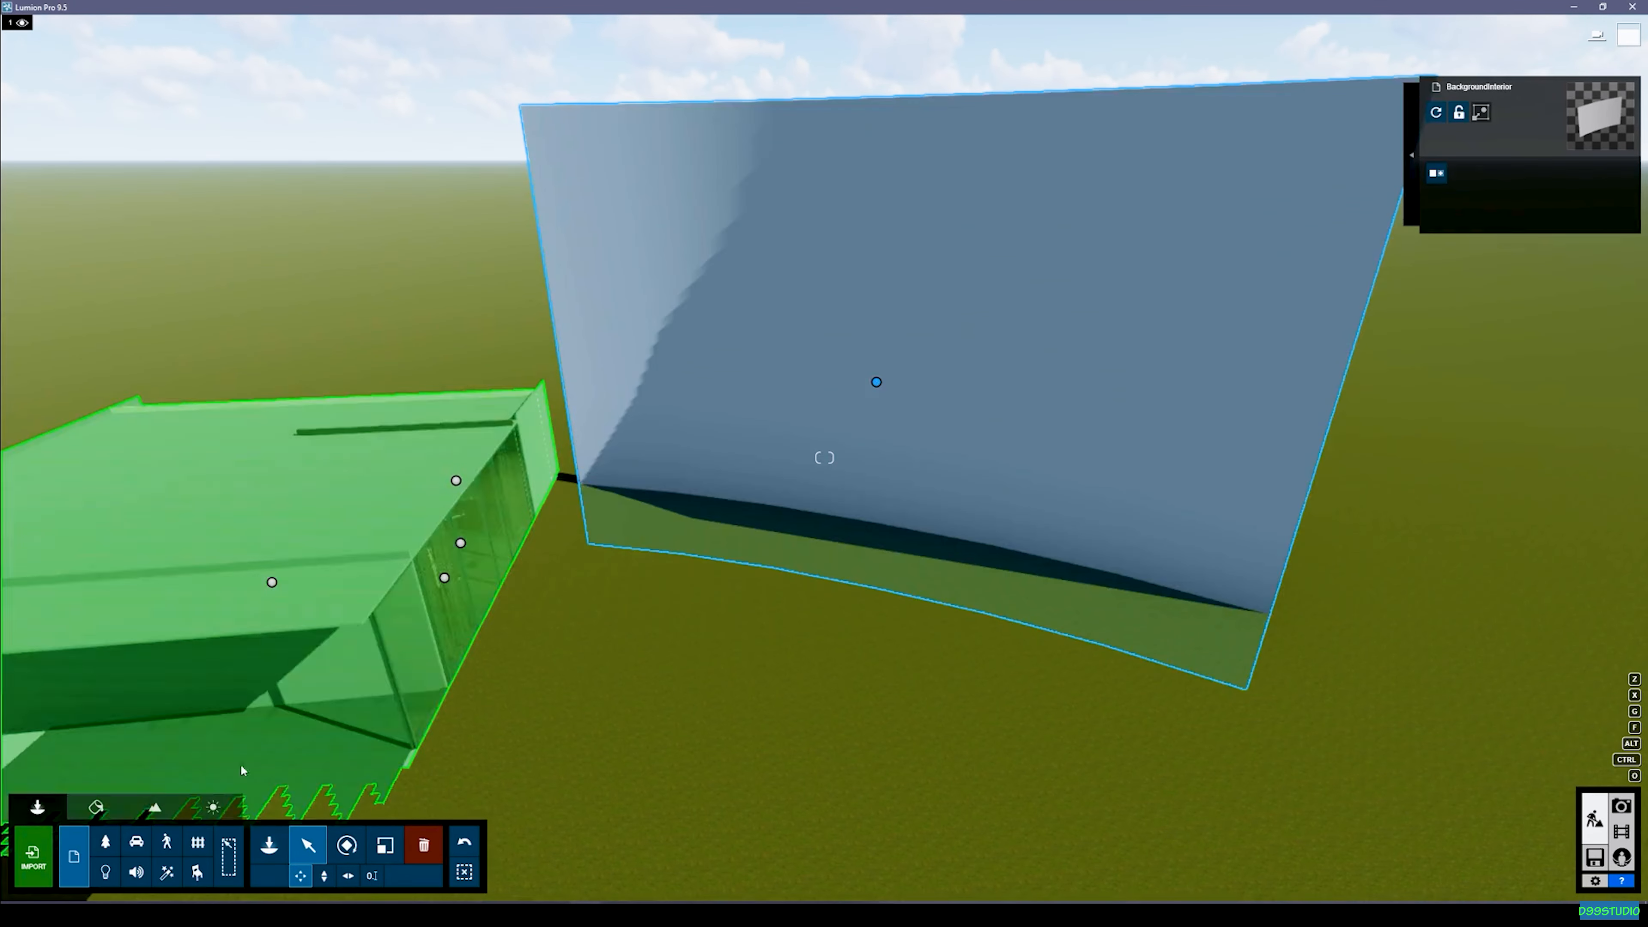
Step: Assign a Standard material to the background panel and load Background.jpg as its color map
{"action": "left_click", "coordinate": [96, 807]}
{"action": "left_click", "coordinate": [920, 358]}
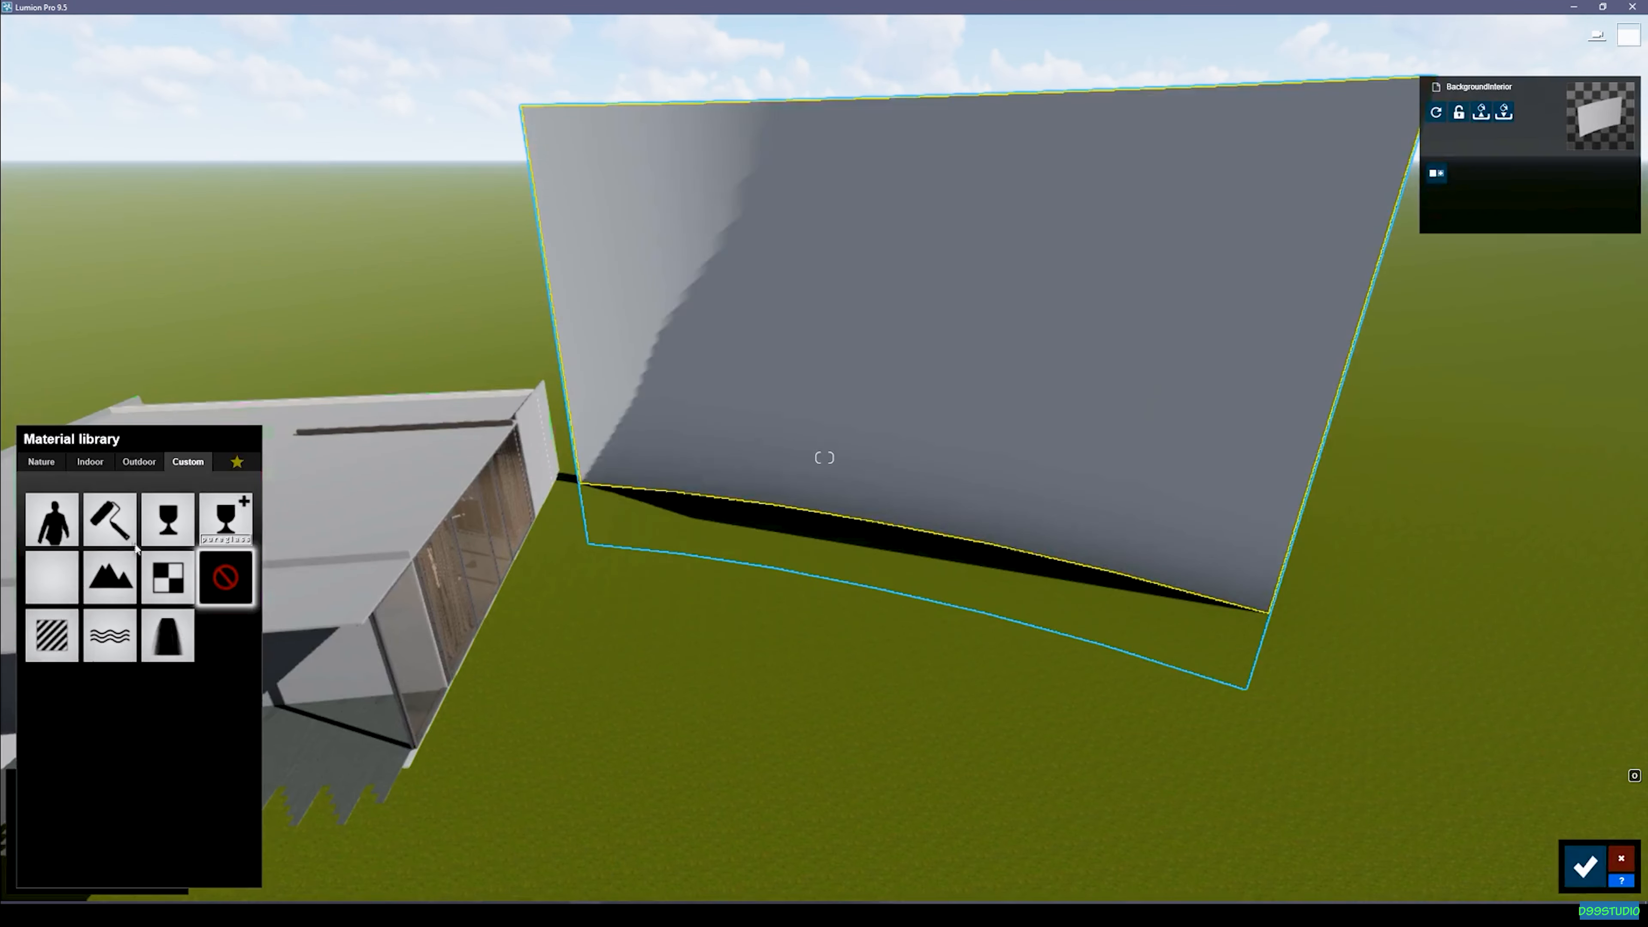
{"action": "left_click", "coordinate": [58, 635]}
{"action": "left_click", "coordinate": [120, 564]}
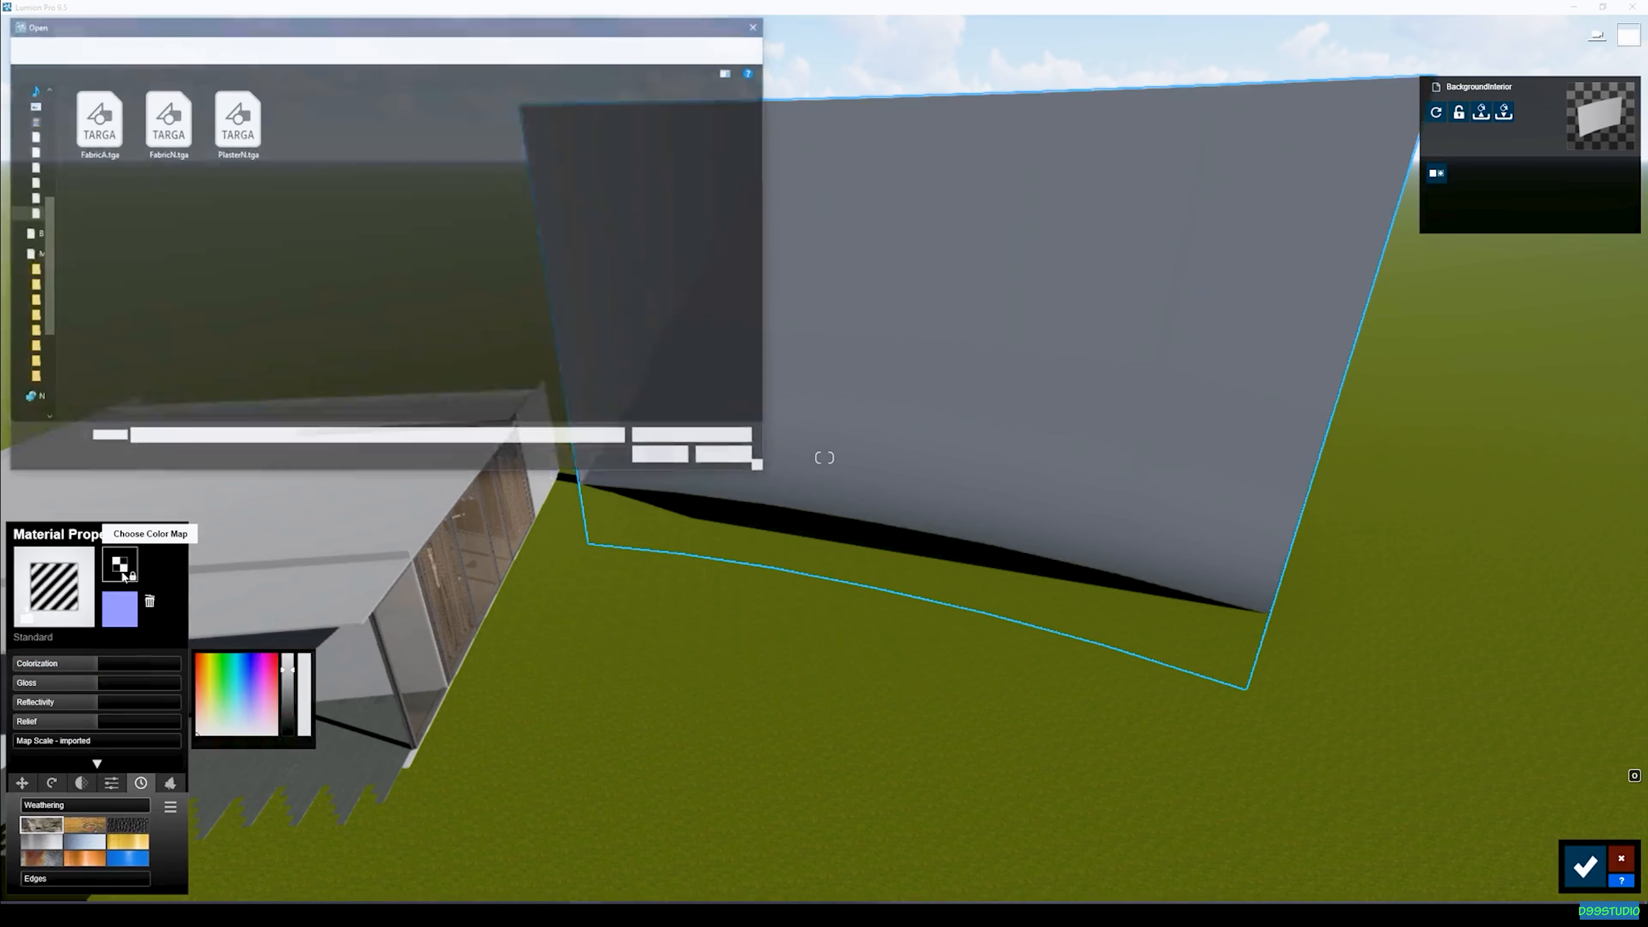
{"action": "left_click", "coordinate": [668, 437]}
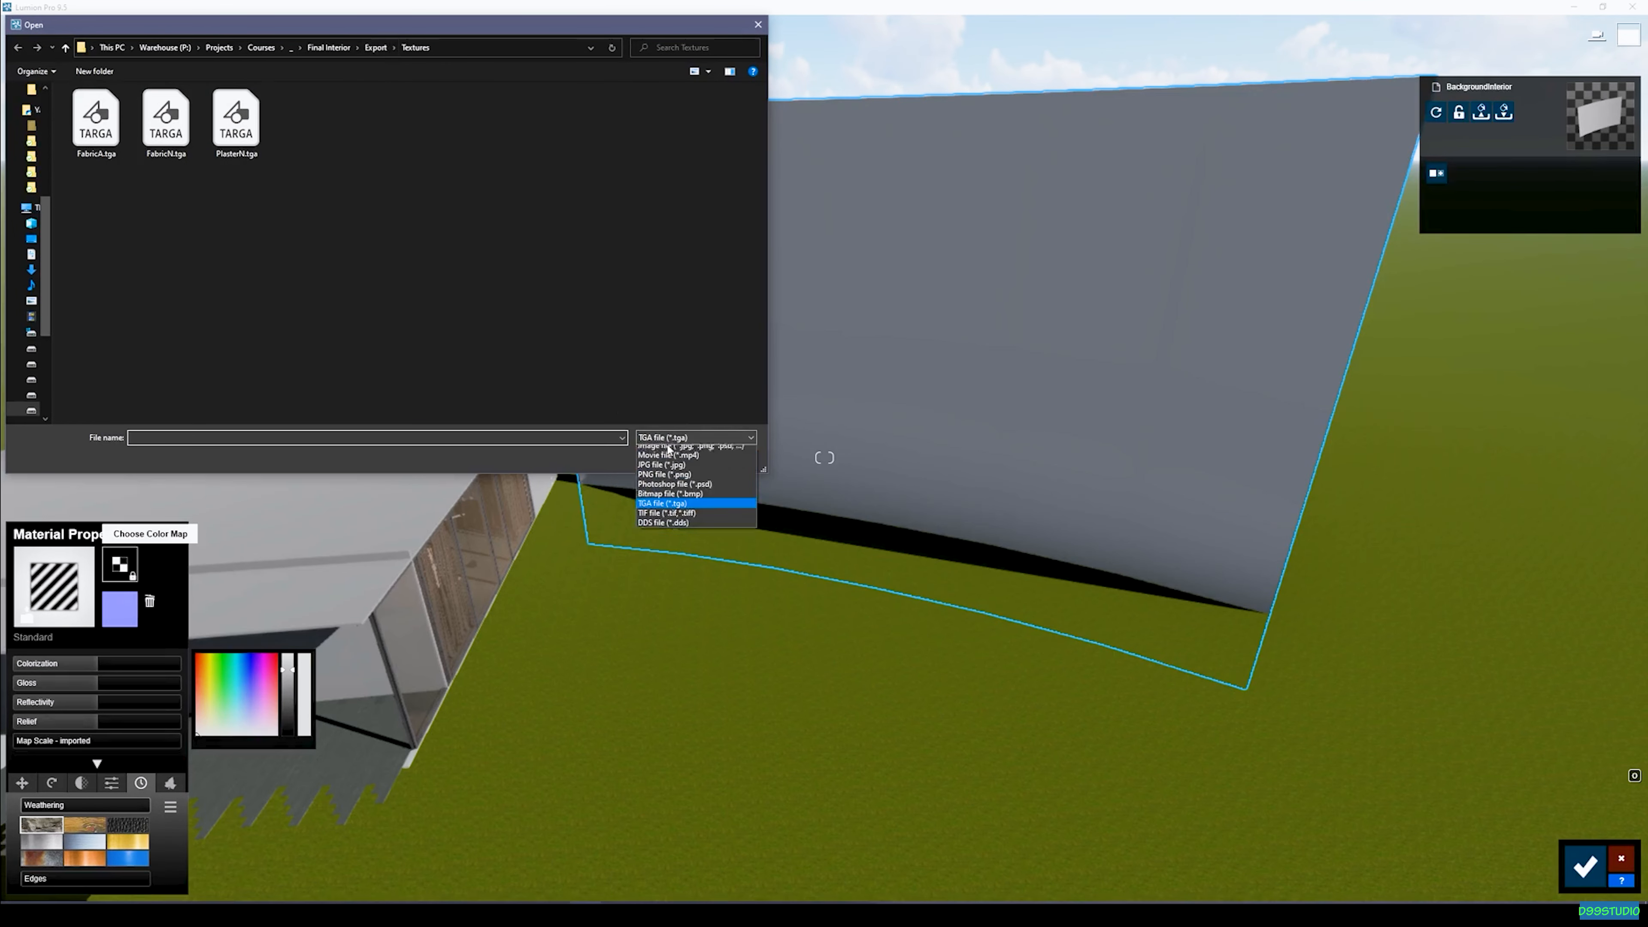
{"action": "left_click", "coordinate": [675, 451]}
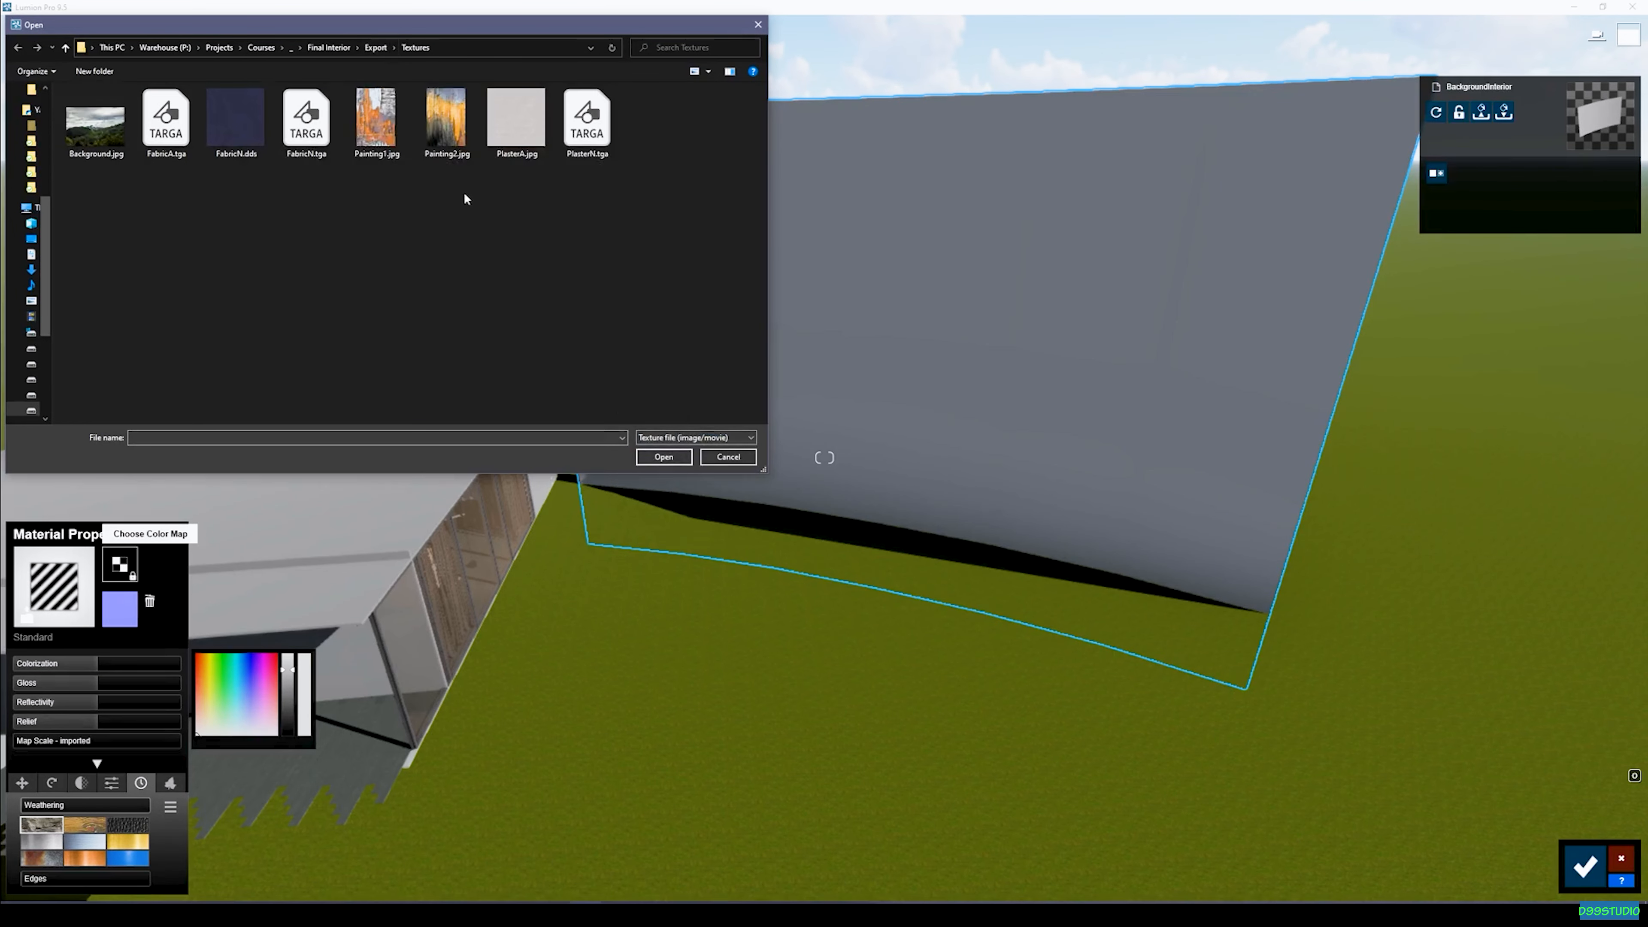
{"action": "left_click", "coordinate": [99, 117]}
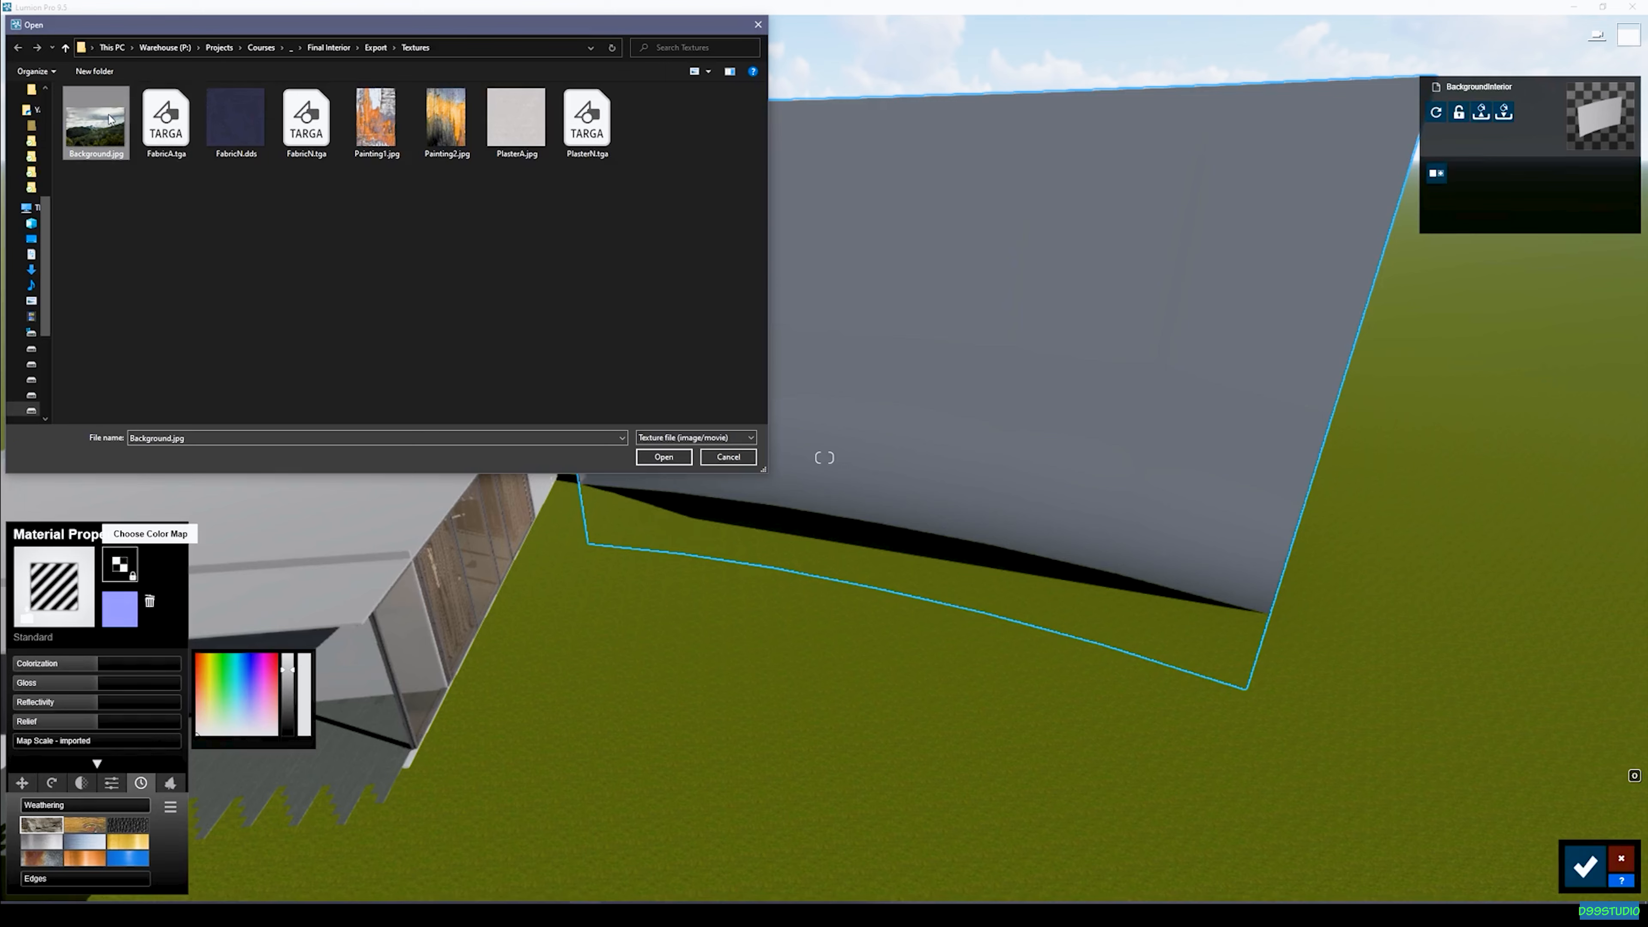
{"action": "double_click", "coordinate": [109, 118]}
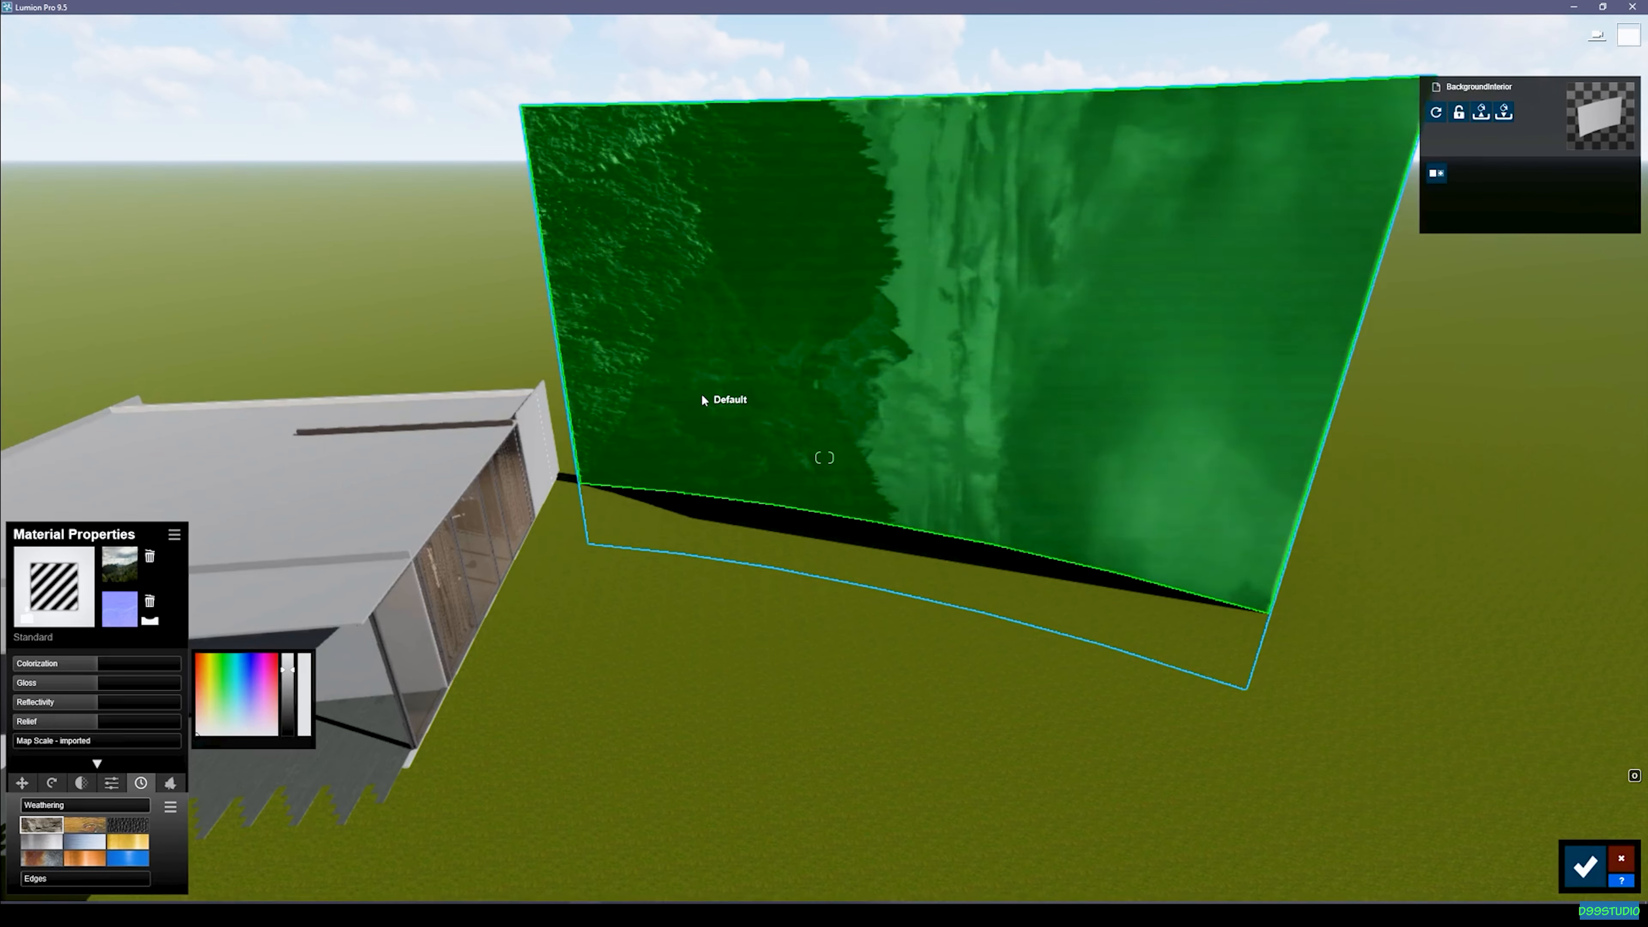
Step: Set the background texture's map scale to about 54.3 and X offset to 0.5, and adjust its Y offset so one landscape fills the panel
{"action": "right_click_drag", "start_coordinate": [1067, 393], "coordinate": [362, 607]}
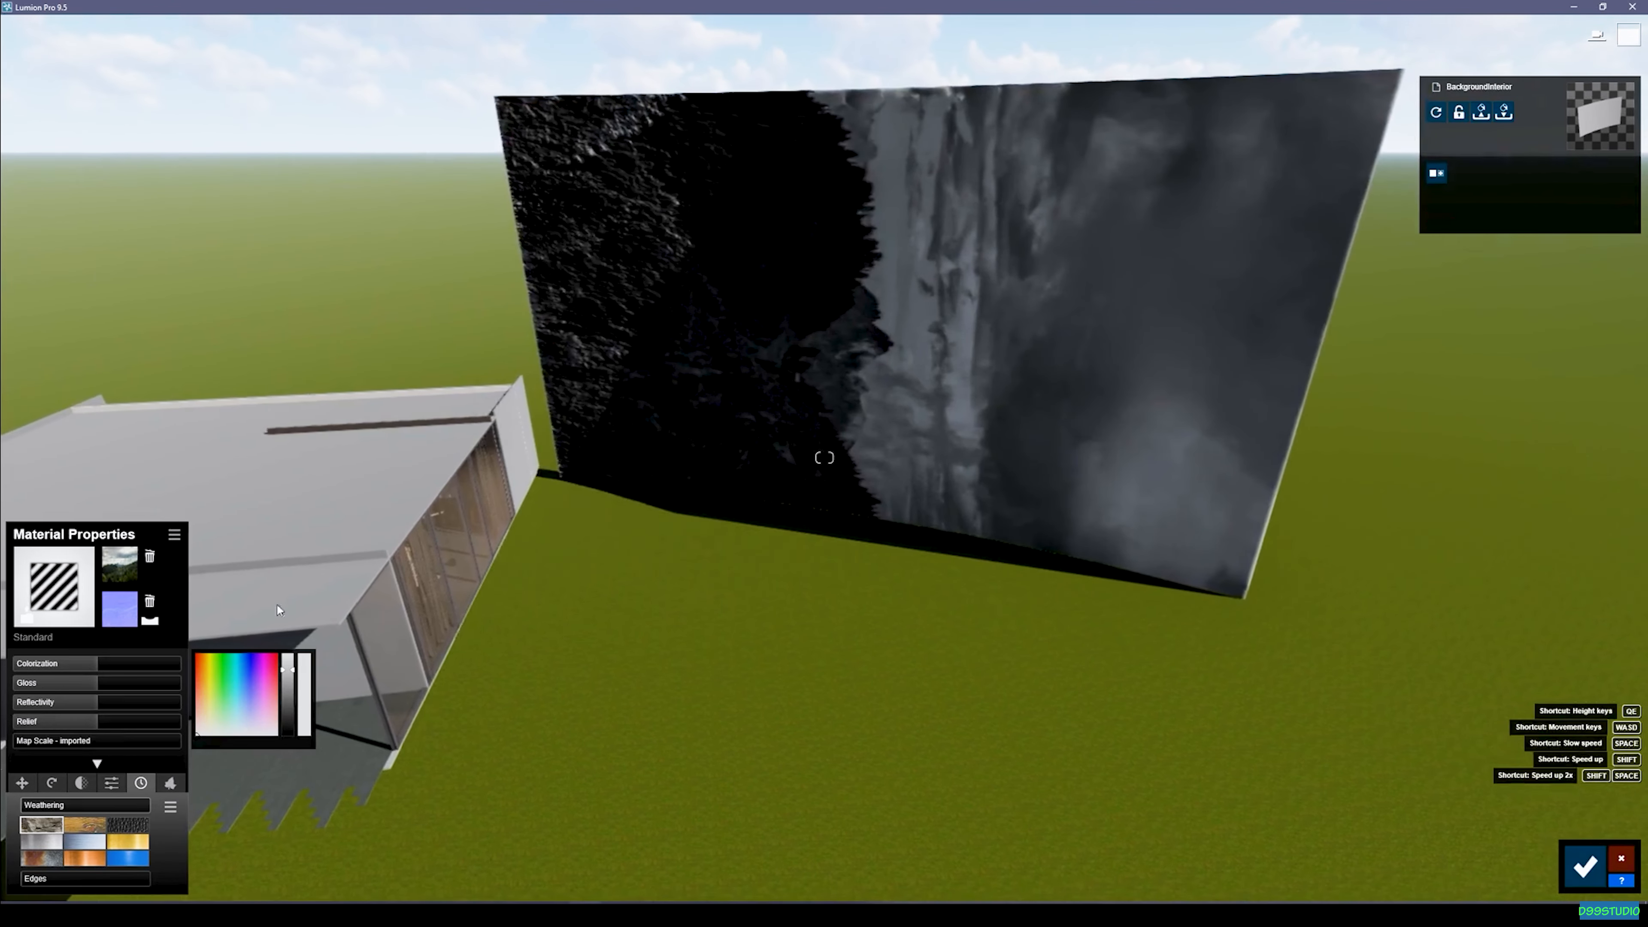
{"action": "mouse_move", "coordinate": [87, 740]}
{"action": "left_mouse_down"}
{"action": "mouse_move", "coordinate": [64, 740]}
{"action": "mouse_move", "coordinate": [95, 739]}
{"action": "left_mouse_up"}
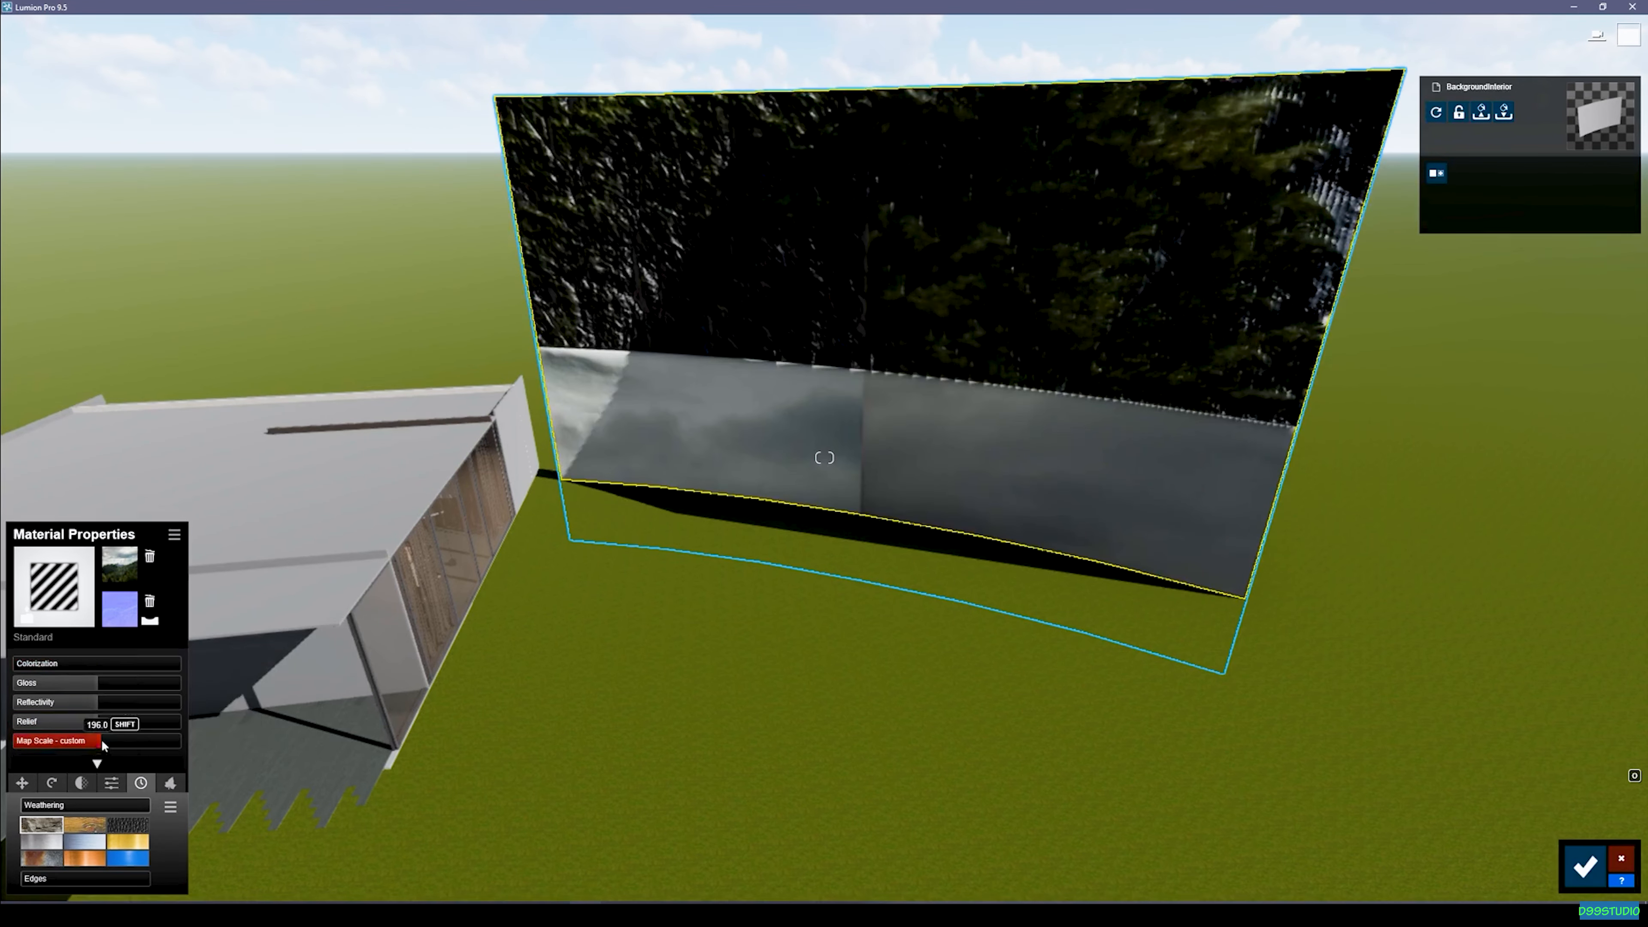
{"action": "left_click_drag", "start_coordinate": [108, 744], "coordinate": [76, 746]}
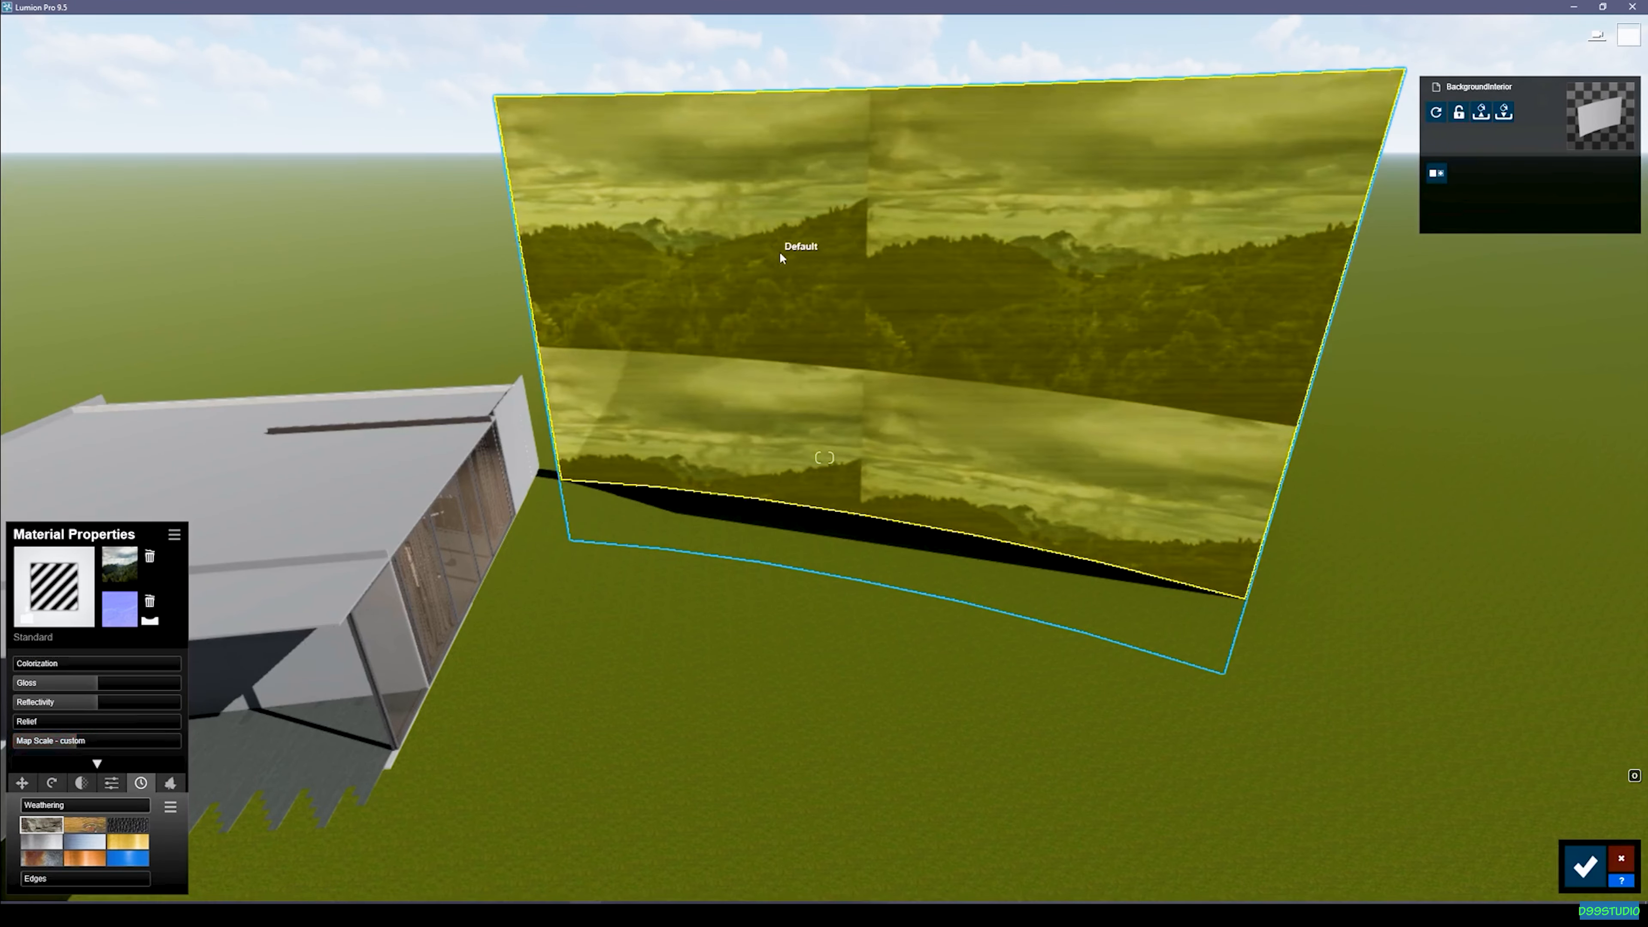
{"action": "left_click", "coordinate": [22, 783]}
{"action": "left_click_drag", "start_coordinate": [41, 807], "coordinate": [83, 804]}
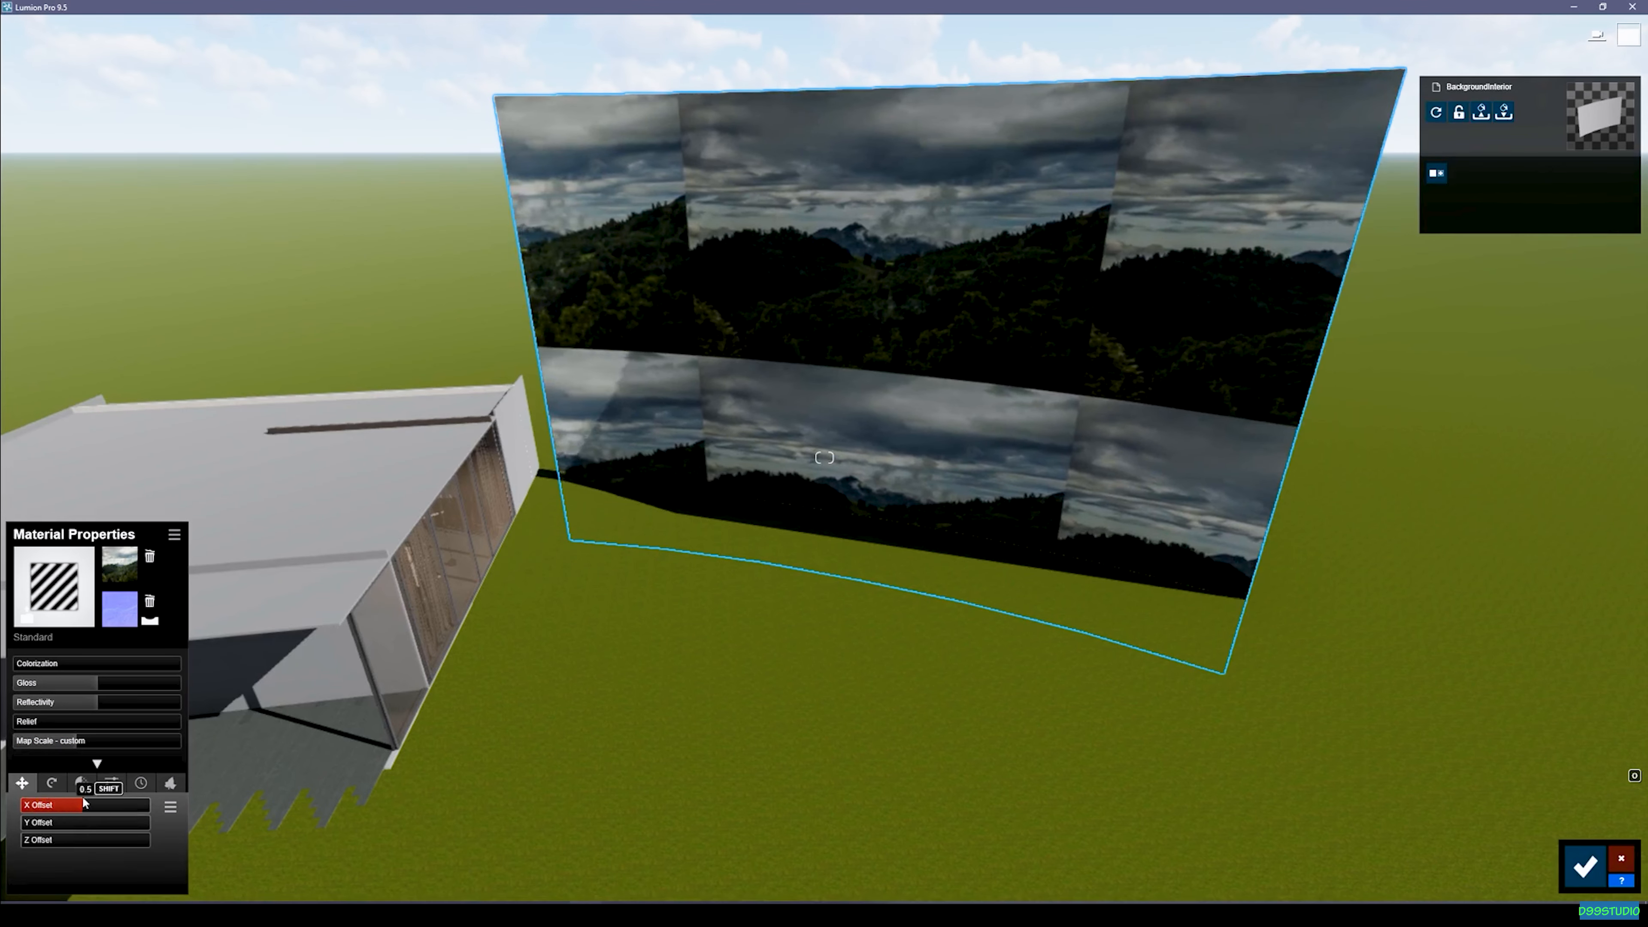
{"action": "left_click_drag", "start_coordinate": [48, 822], "coordinate": [64, 824]}
{"action": "left_click_drag", "start_coordinate": [74, 744], "coordinate": [84, 741]}
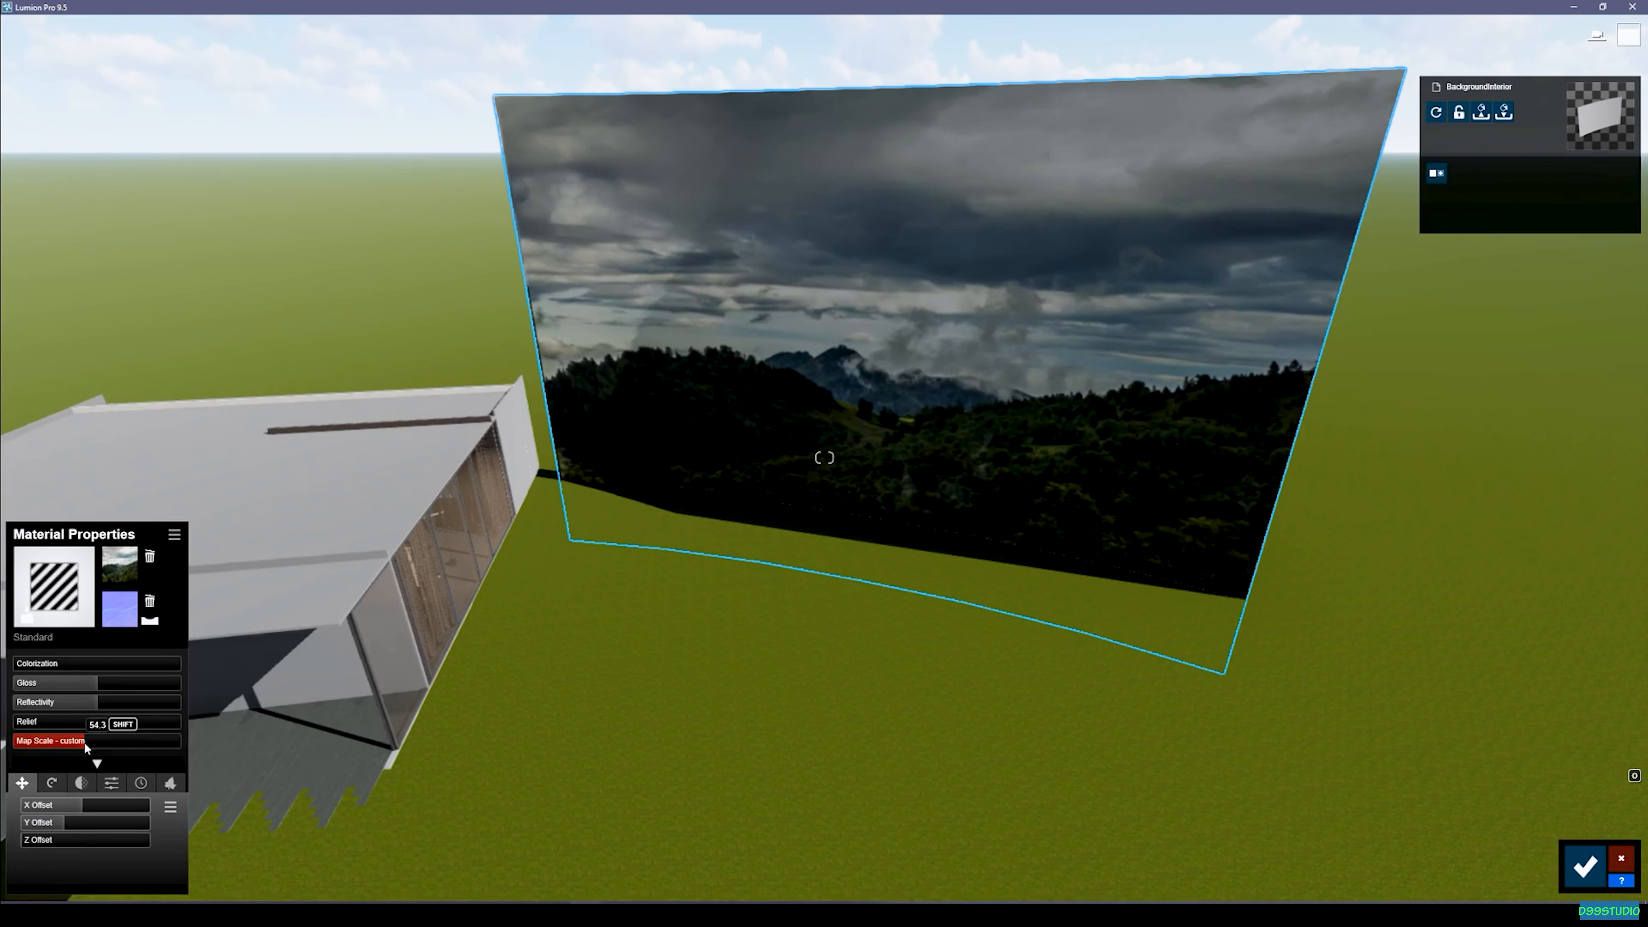
Step: Lower the background panel's gloss to 0.1 and its reflectivity to nearly zero, and make the image slightly emissive
{"action": "mouse_move", "coordinate": [552, 513]}
{"action": "right_mouse_down"}
{"action": "mouse_move", "coordinate": [792, 476]}
{"action": "mouse_move", "coordinate": [529, 520]}
{"action": "right_mouse_up"}
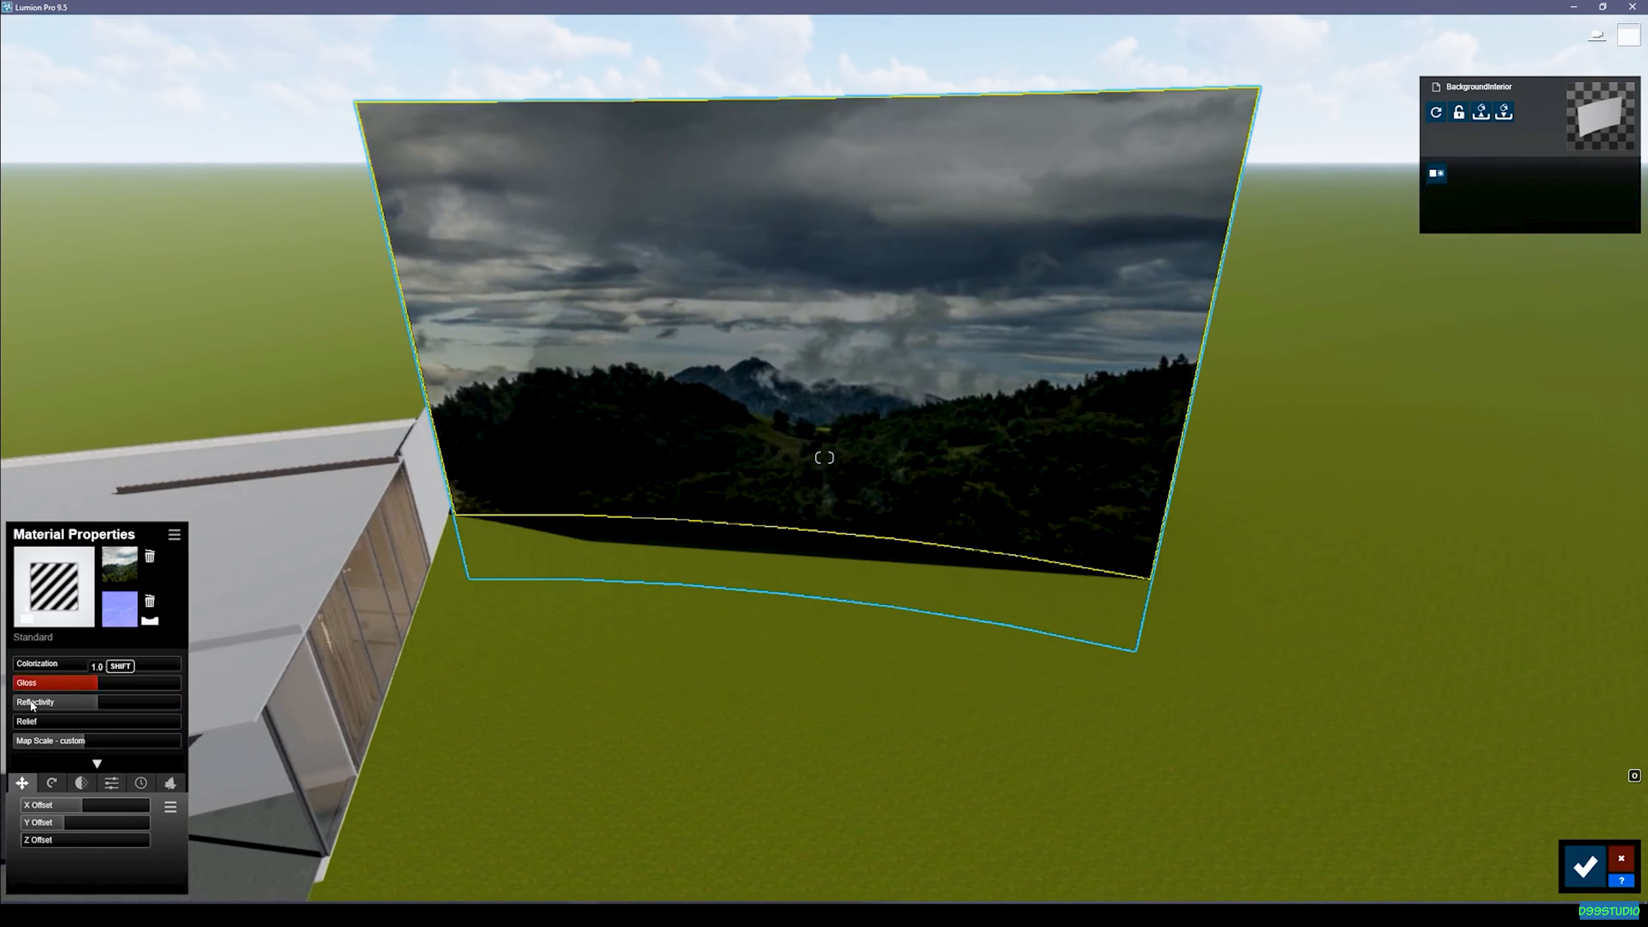
{"action": "left_click_drag", "start_coordinate": [81, 685], "coordinate": [27, 688]}
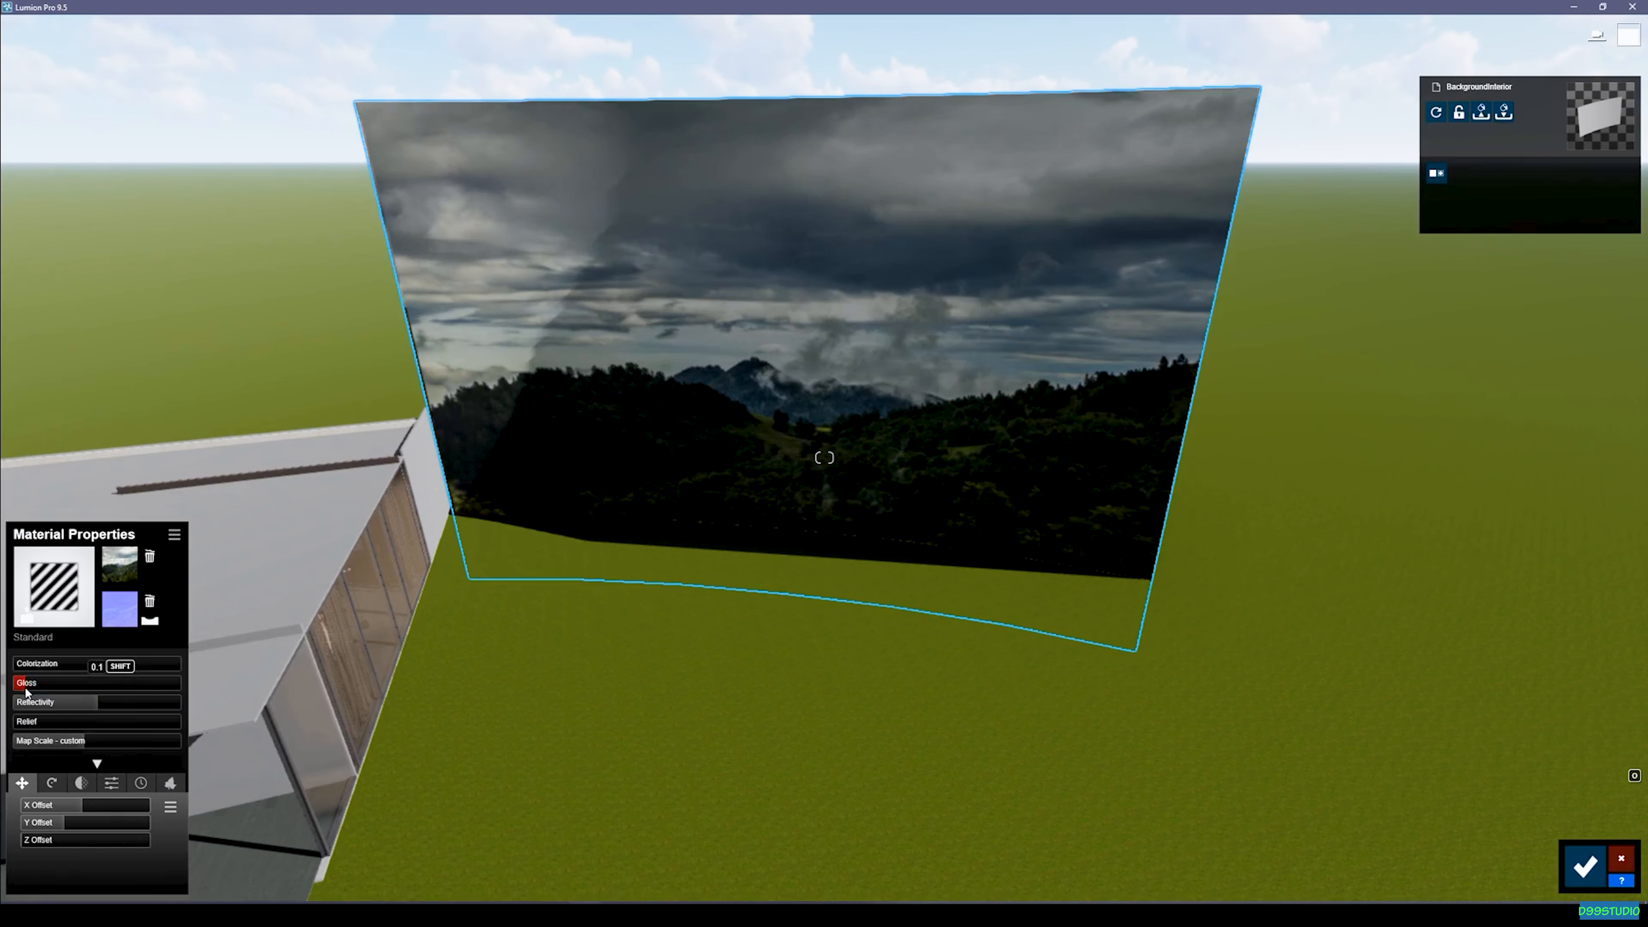
{"action": "left_click", "coordinate": [24, 708]}
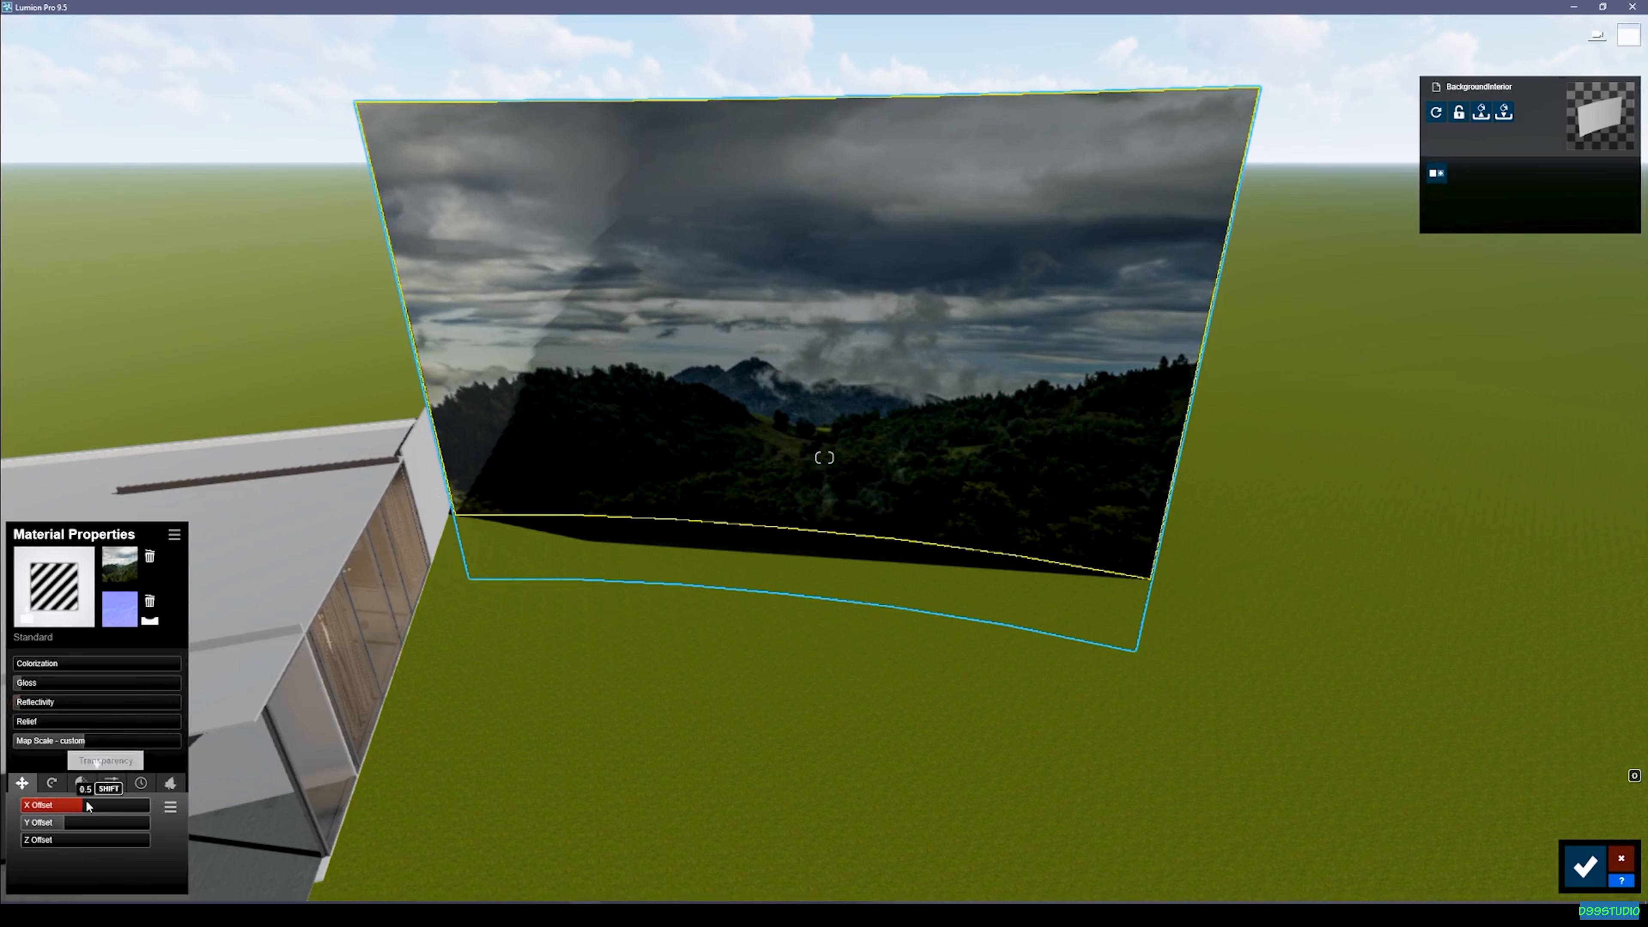
{"action": "left_click", "coordinate": [112, 783]}
{"action": "left_click_drag", "start_coordinate": [38, 810], "coordinate": [45, 813]}
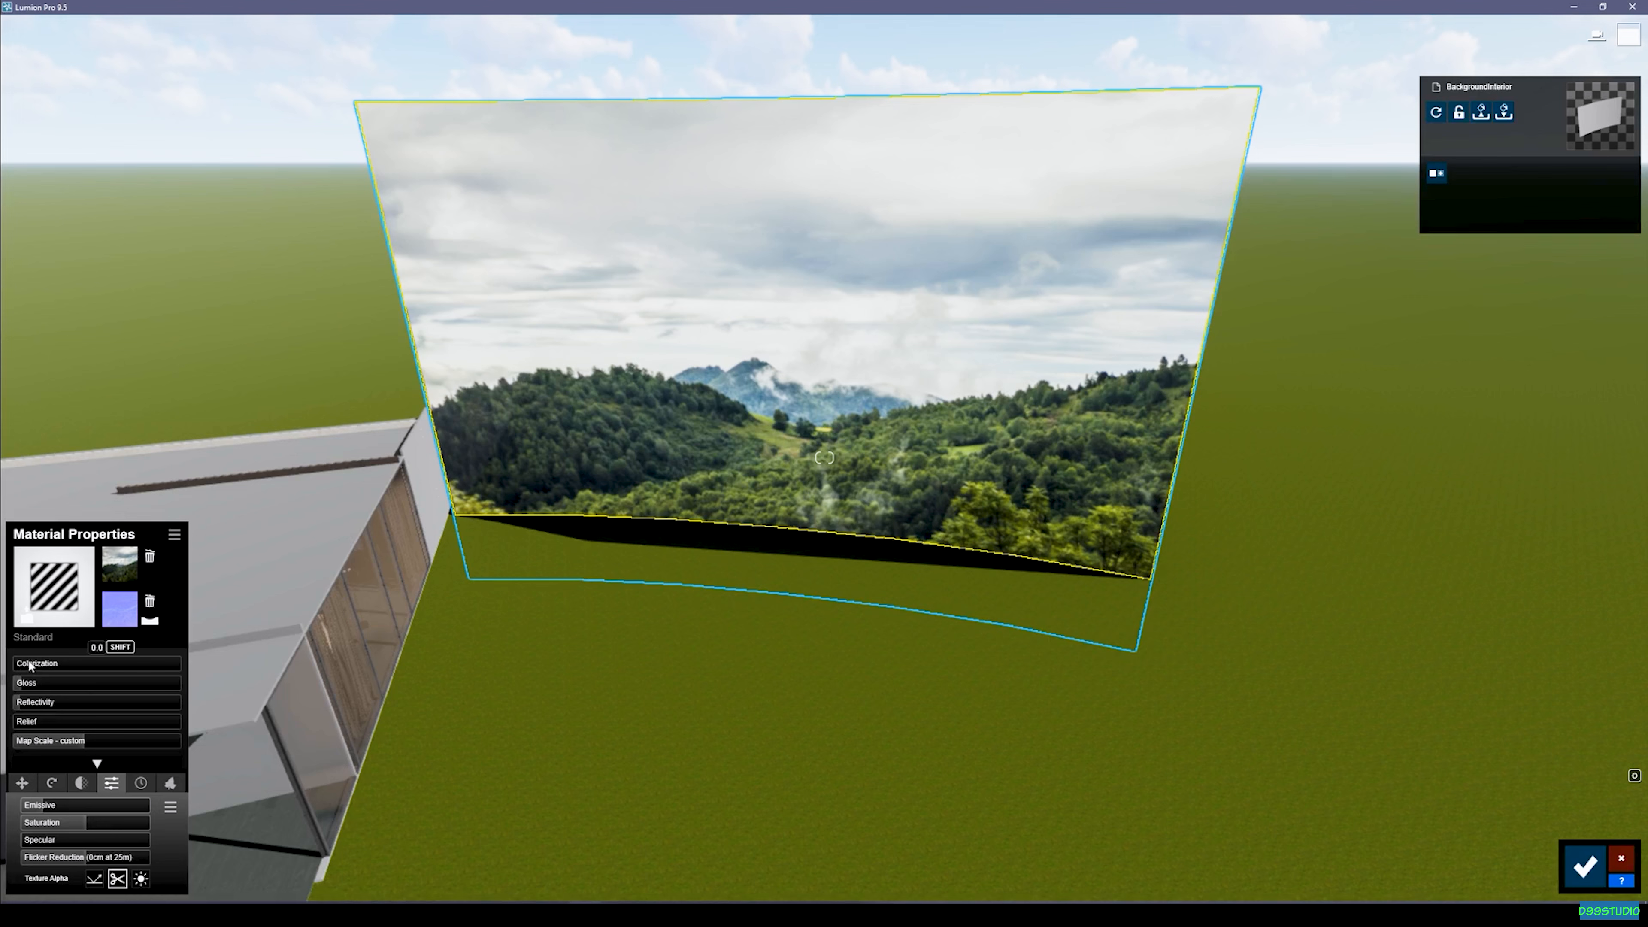
Step: Lightly colorize the background panel with the Background DayTime code ffde91 copied from Material Color Codes.pdf in Acrobat Reader
{"action": "left_click_drag", "start_coordinate": [26, 665], "coordinate": [38, 669]}
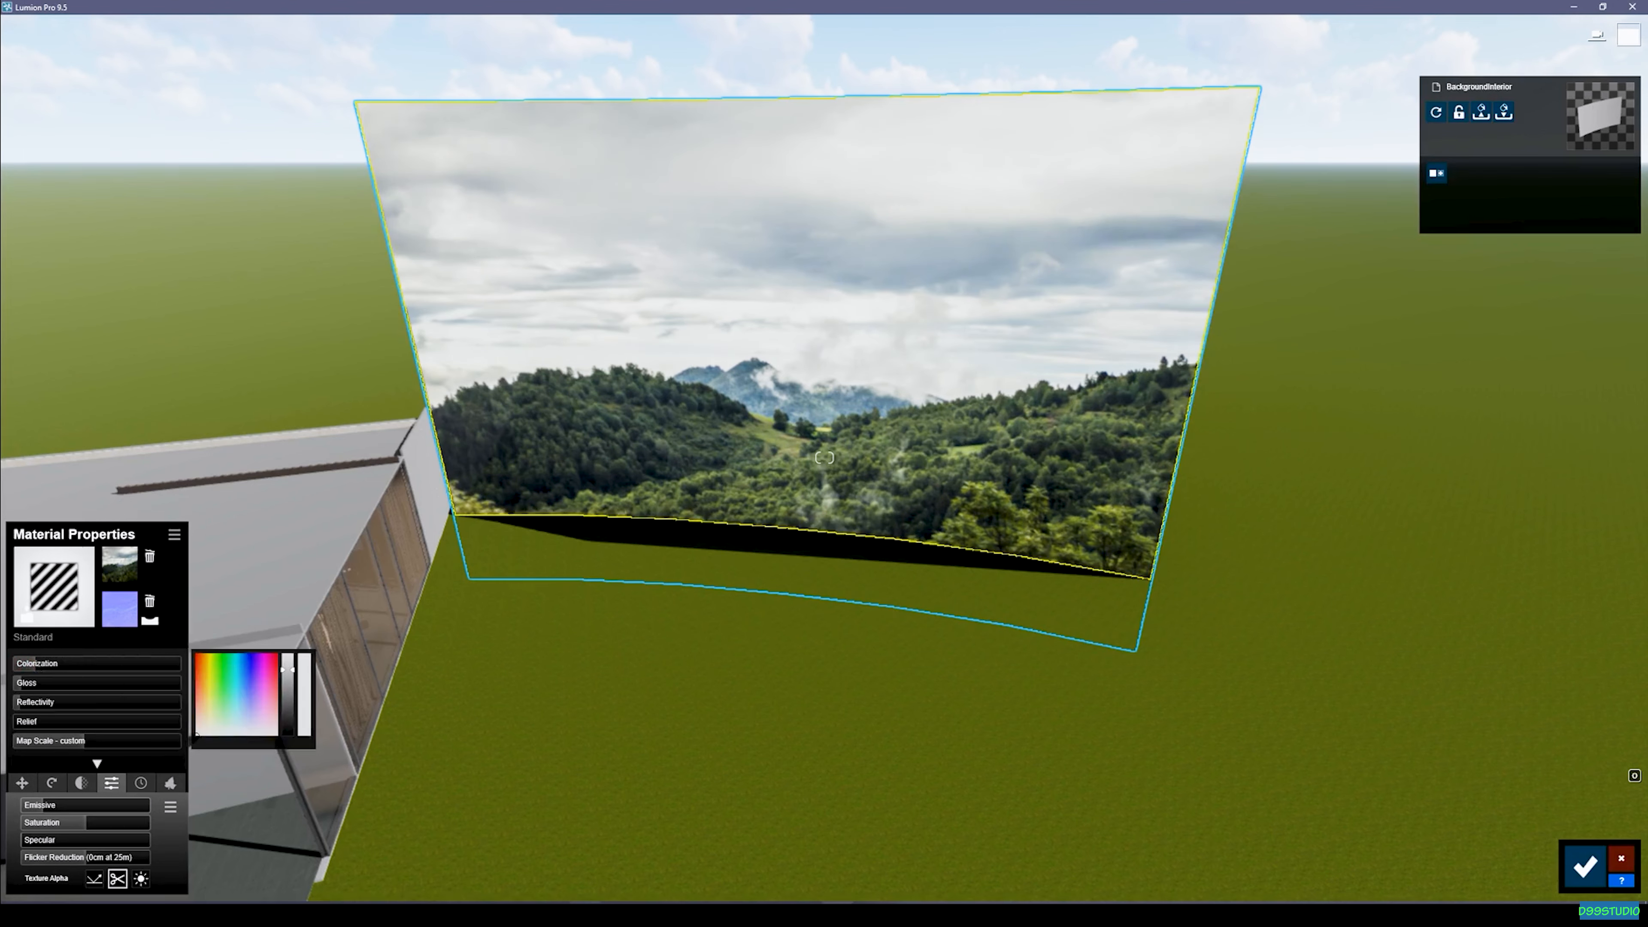
{"action": "left_click", "coordinate": [838, 916]}
{"action": "left_click", "coordinate": [986, 793]}
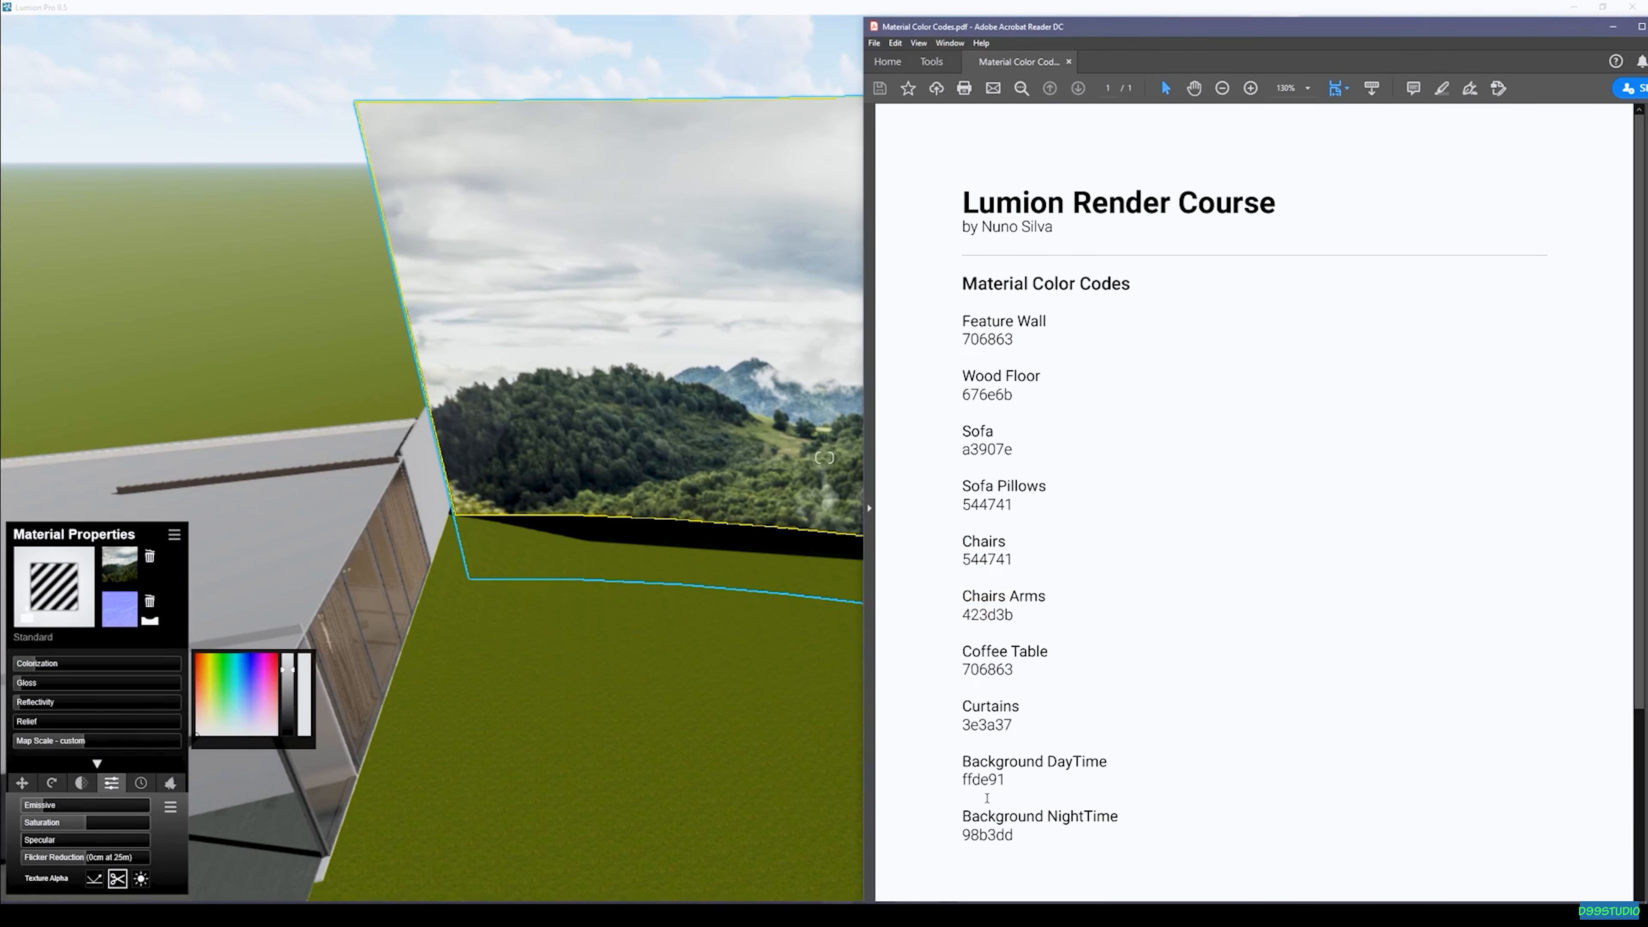
{"action": "double_click", "coordinate": [989, 779]}
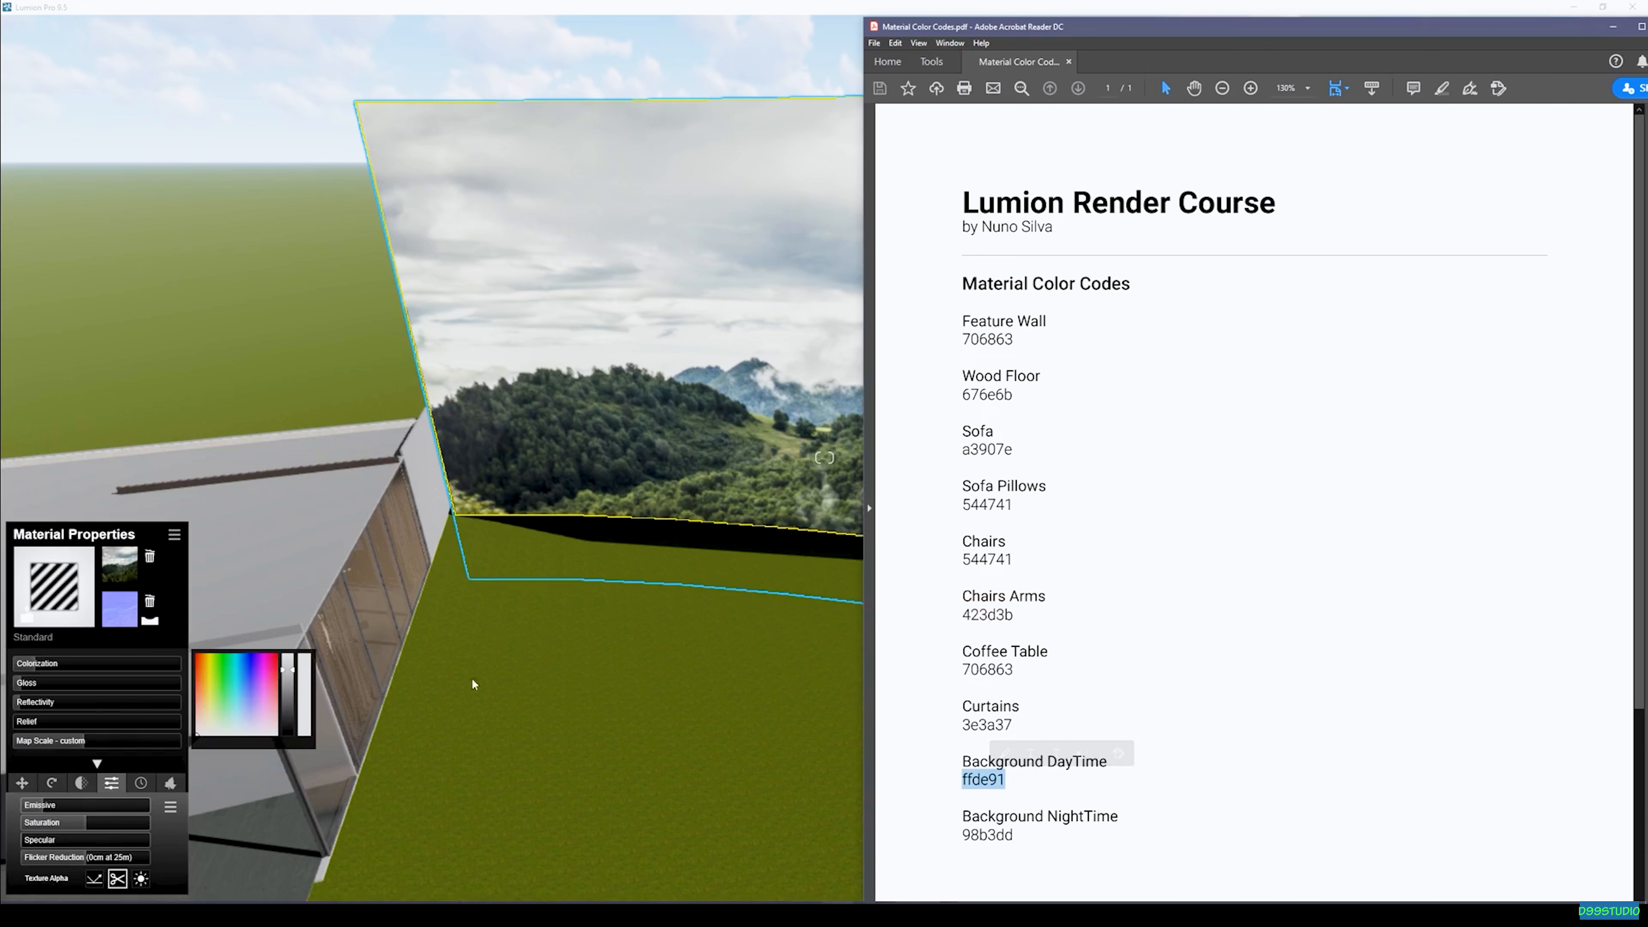
{"action": "left_click", "coordinate": [508, 5]}
{"action": "key", "text": "ctrl+v"}
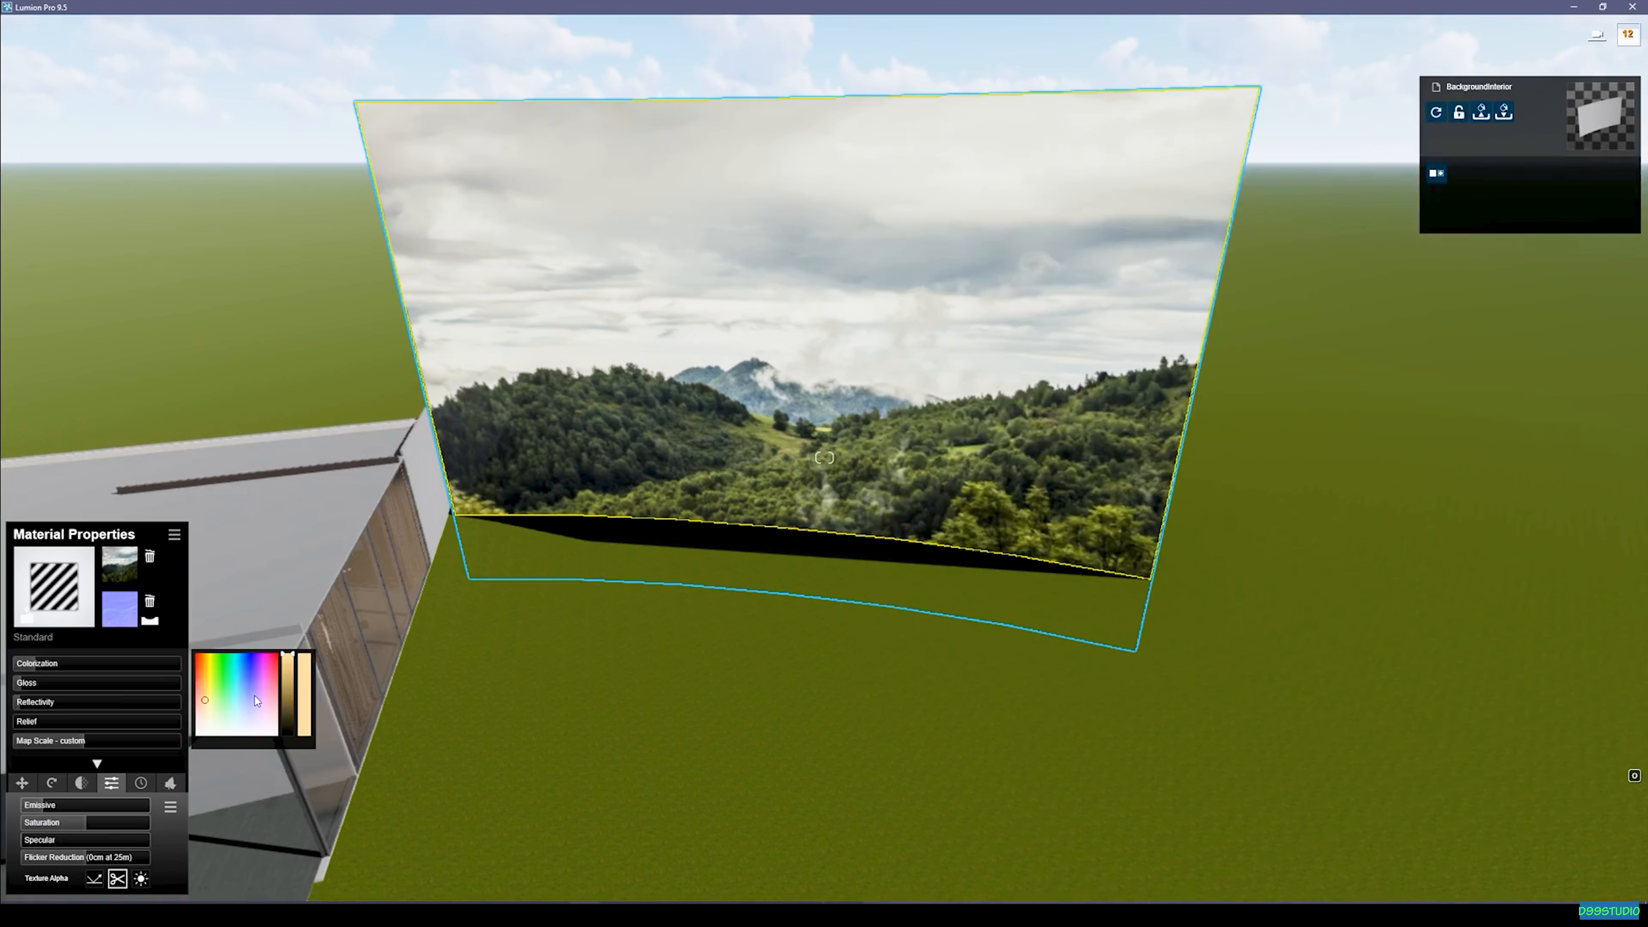
Step: Set the background panel's relief to about 0.2 and save the material changes
{"action": "right_click_drag", "start_coordinate": [501, 589], "coordinate": [542, 604]}
{"action": "key", "text": "w"}
{"action": "left_click", "coordinate": [24, 719]}
{"action": "mouse_move", "coordinate": [24, 721]}
{"action": "left_mouse_down"}
{"action": "mouse_move", "coordinate": [176, 724]}
{"action": "mouse_move", "coordinate": [33, 728]}
{"action": "left_mouse_up"}
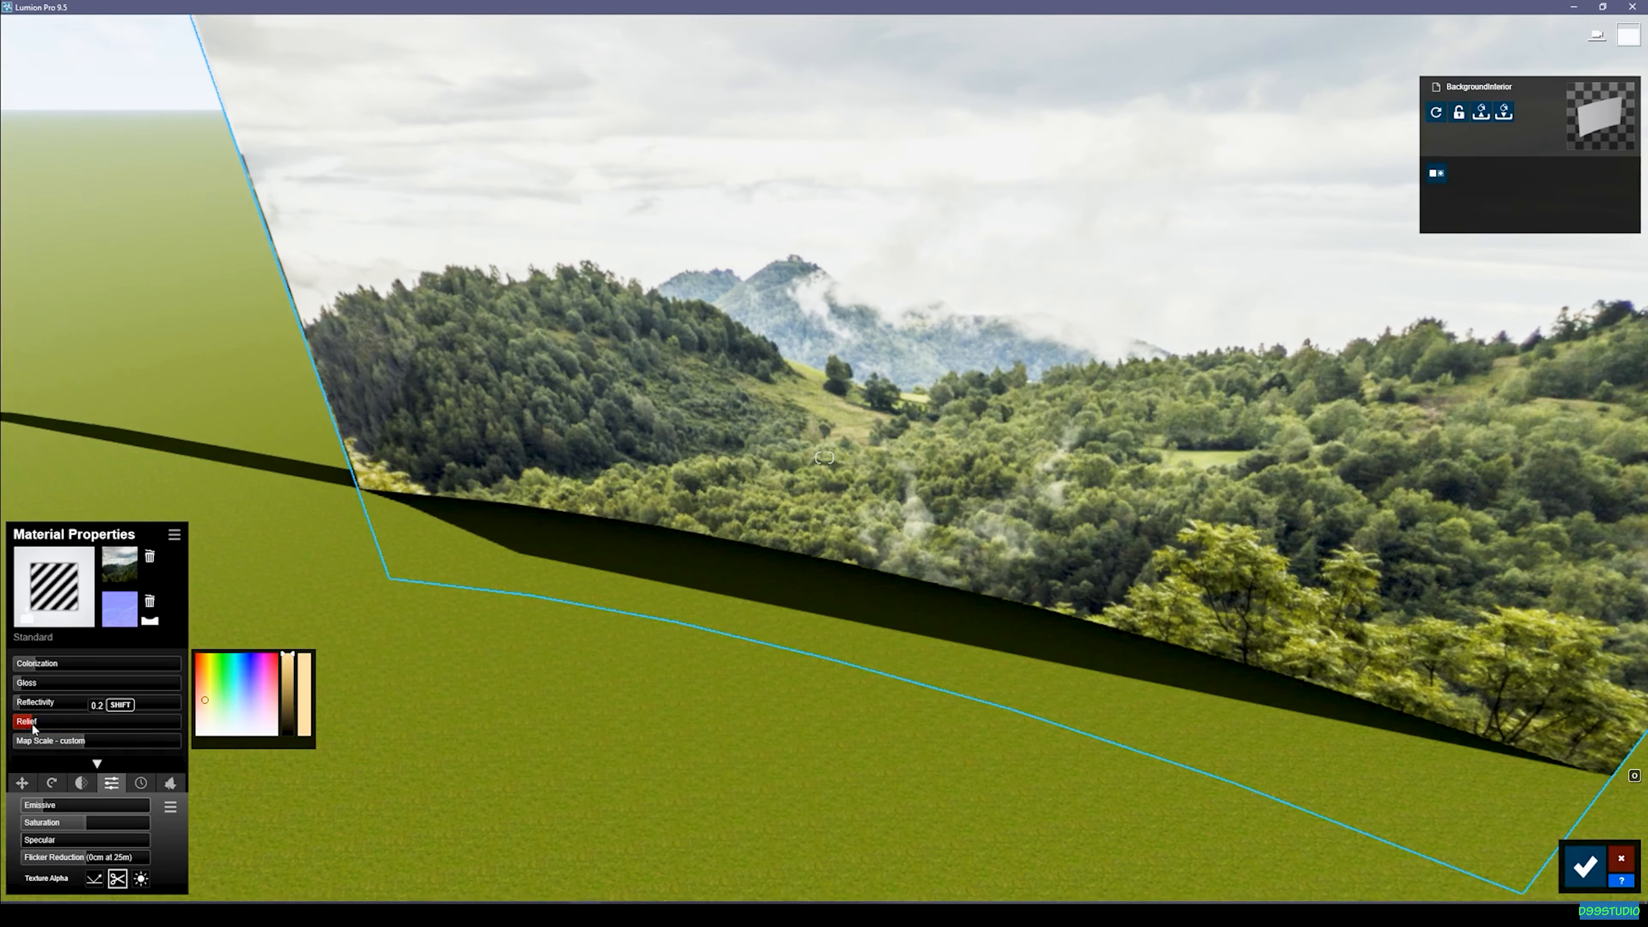
{"action": "key", "text": "s"}
{"action": "right_click_drag", "start_coordinate": [681, 520], "coordinate": [818, 474]}
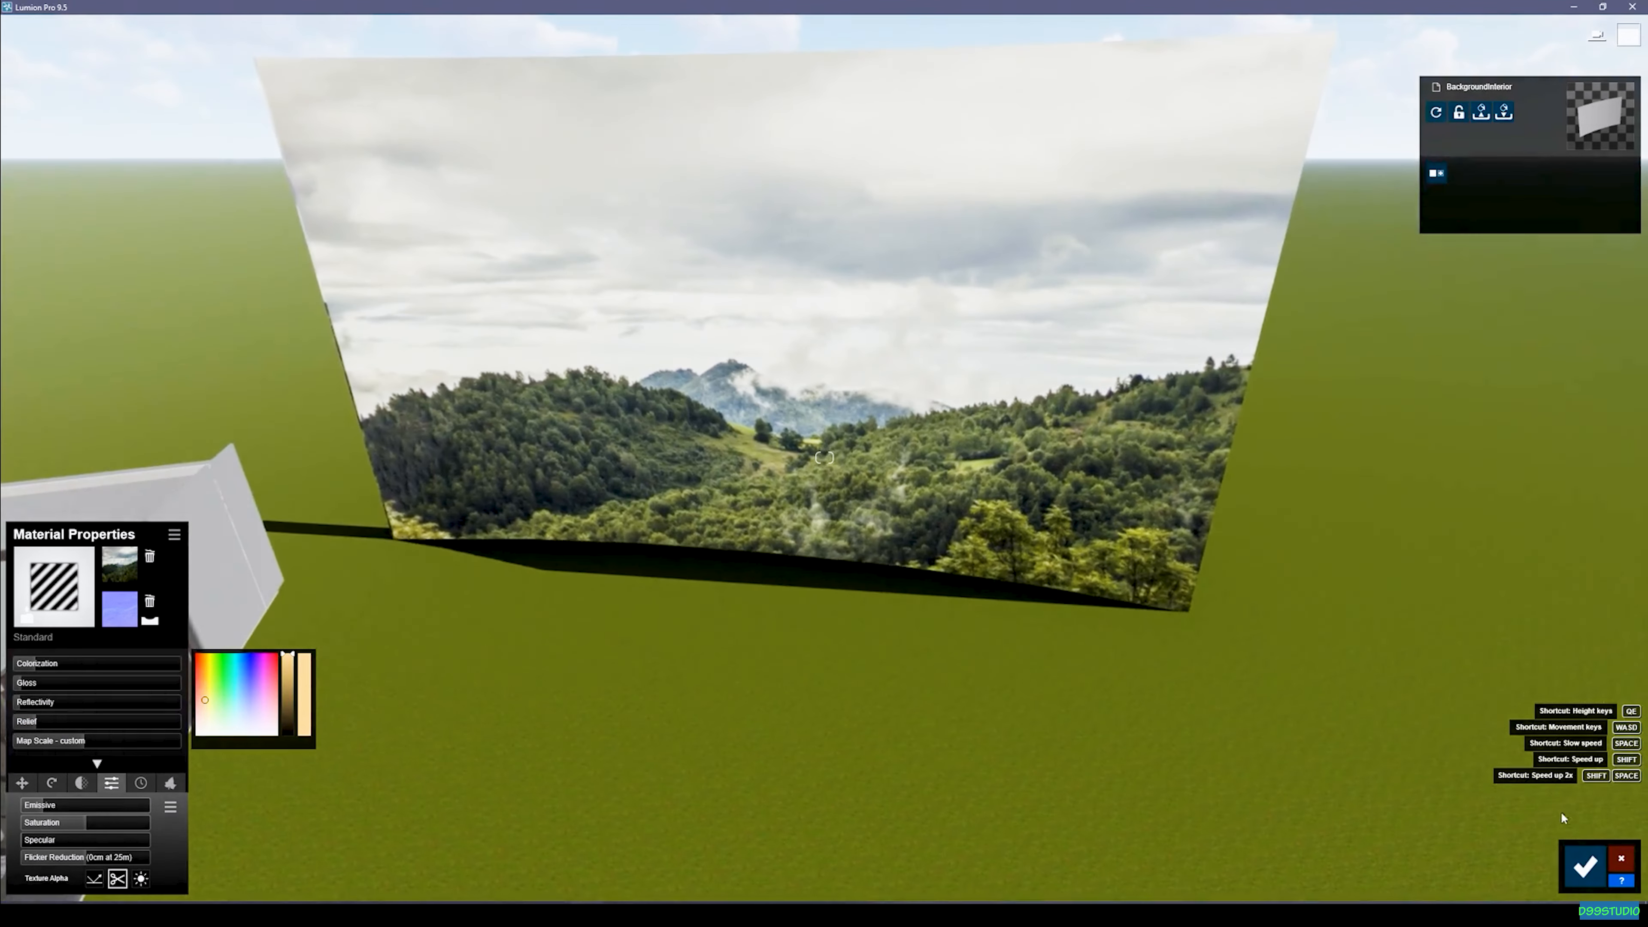
{"action": "left_click", "coordinate": [1584, 865]}
{"action": "key", "text": "w"}
{"action": "right_click_drag", "start_coordinate": [309, 692], "coordinate": [247, 688]}
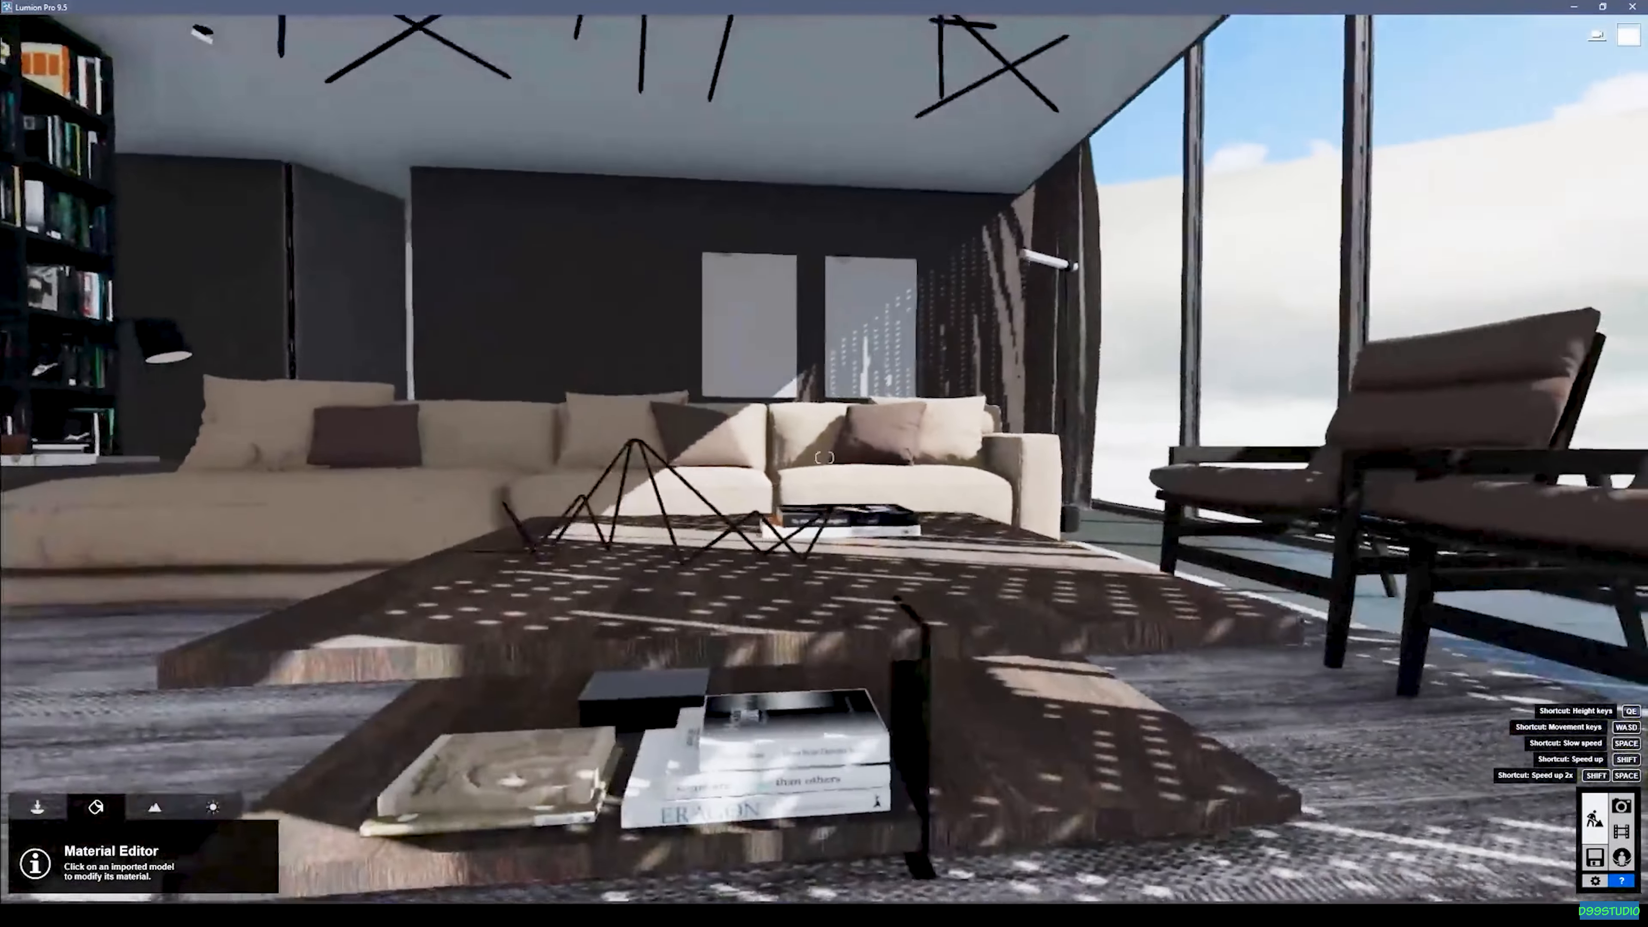
Step: Raise the landscape background panel vertically so its hills fill more of the view through the living room windows
{"action": "key", "text": "q"}
{"action": "key", "text": "d"}
{"action": "key", "text": "a"}
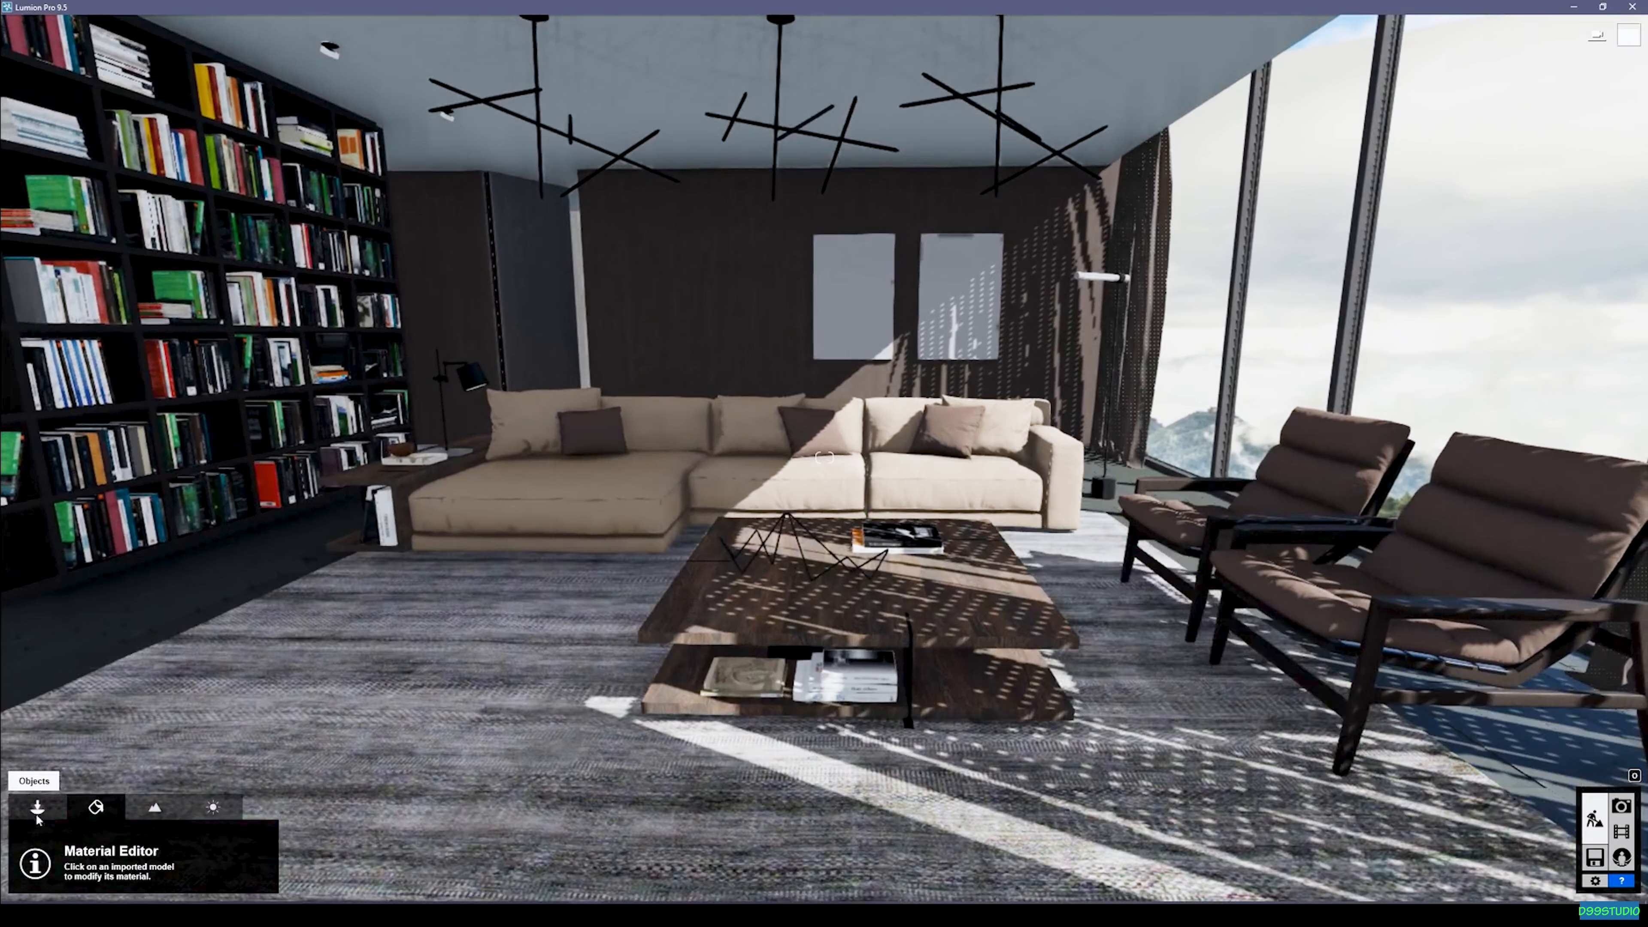
{"action": "left_click", "coordinate": [38, 807]}
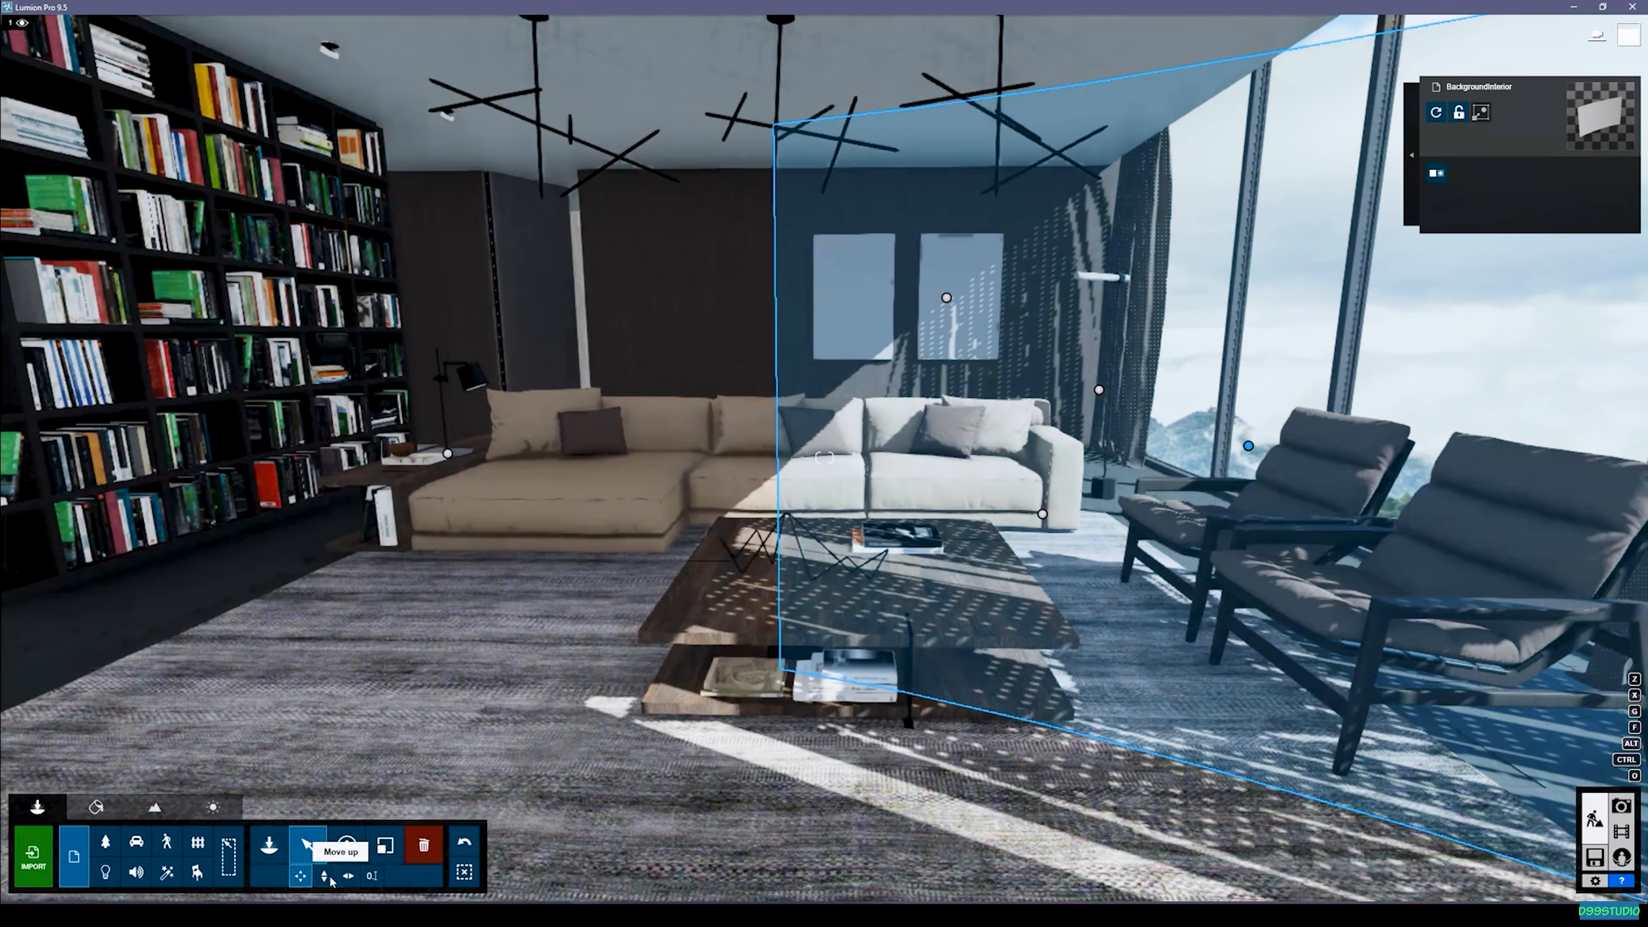
{"action": "left_click", "coordinate": [324, 876]}
{"action": "left_click_drag", "start_coordinate": [1249, 446], "coordinate": [1335, 16]}
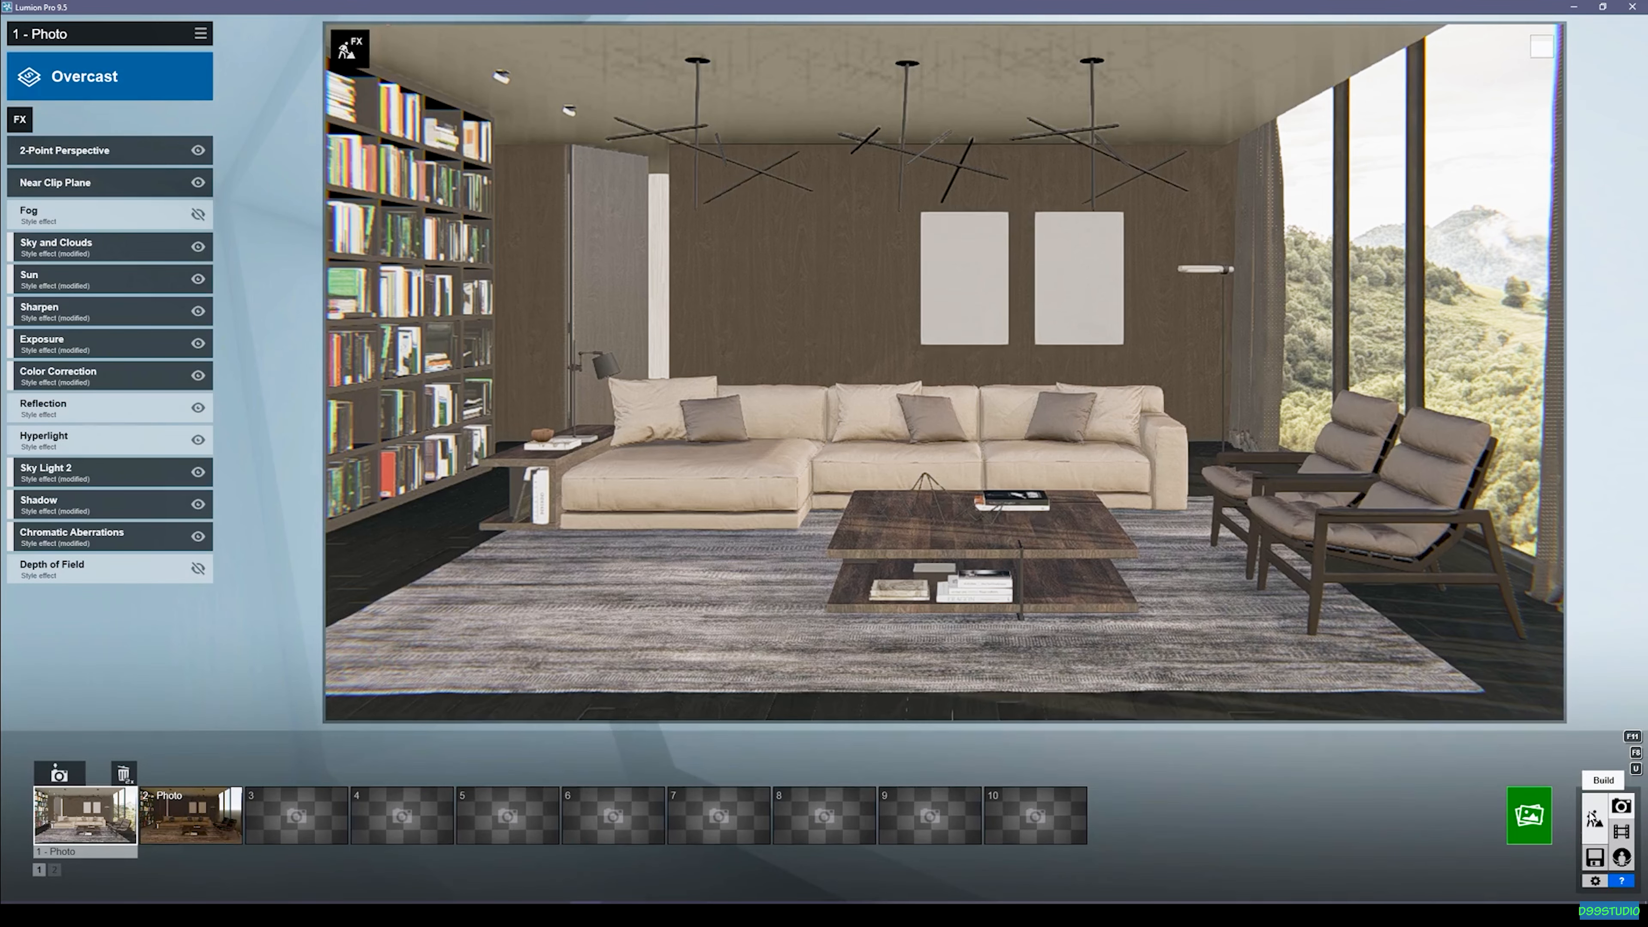
Step: Return from the photo view to the scene and adjust the orientation of the landscape background panel outside the building
{"action": "left_click", "coordinate": [1594, 819]}
{"action": "key", "text": "d"}
{"action": "right_click_drag", "start_coordinate": [1216, 465], "coordinate": [507, 663]}
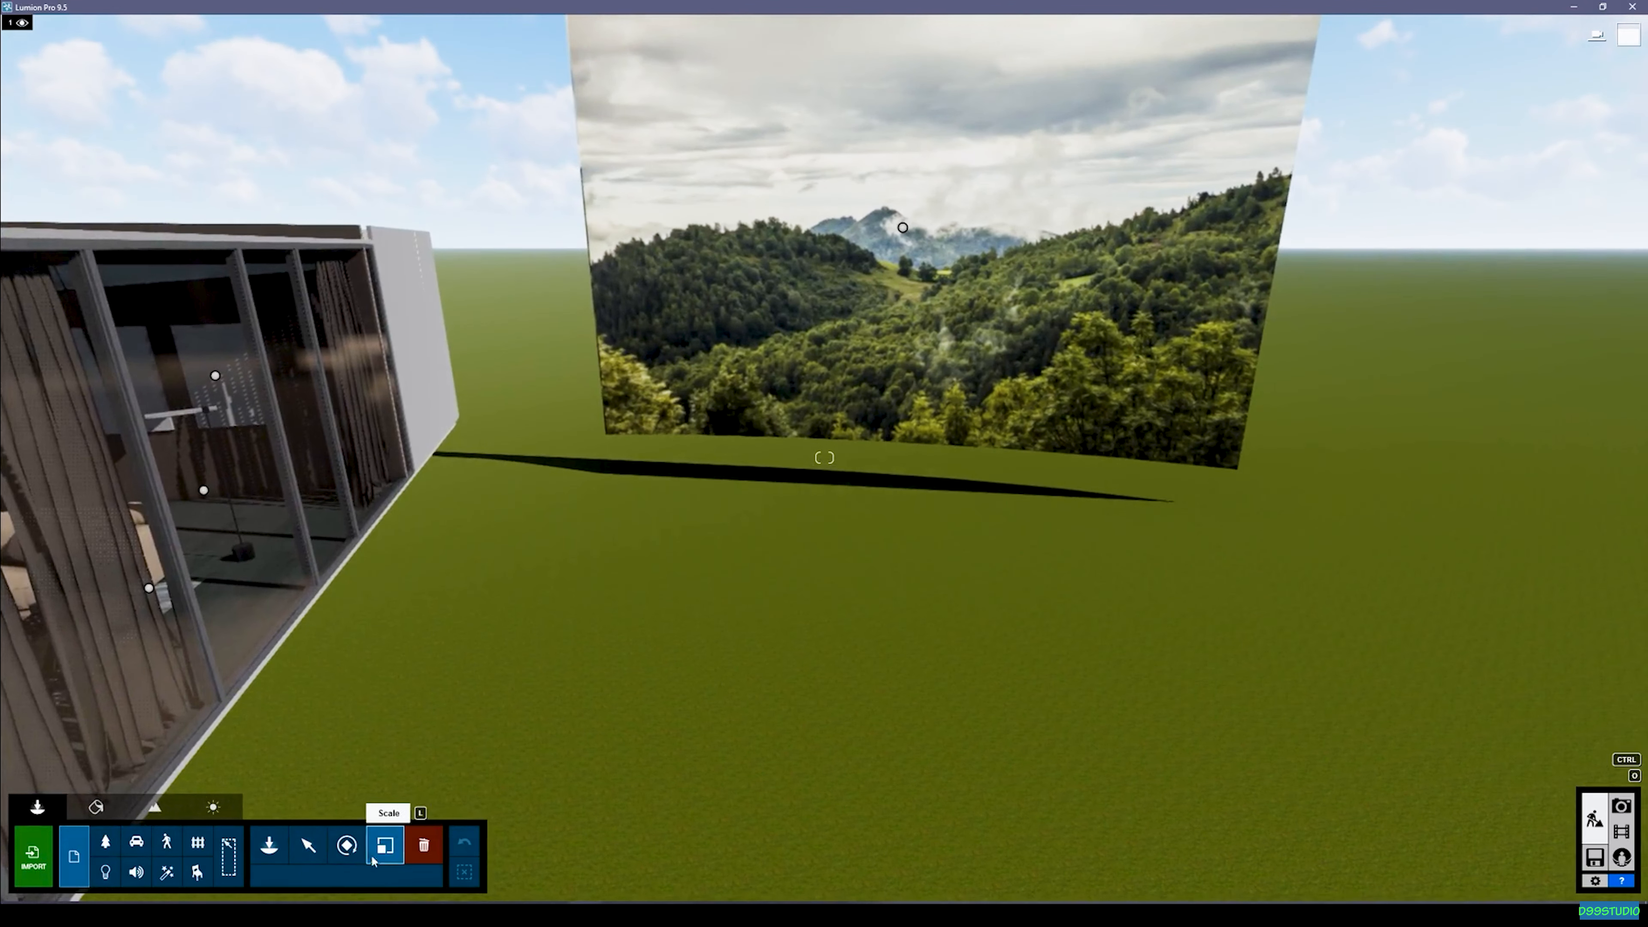
{"action": "left_click", "coordinate": [346, 845]}
{"action": "left_click", "coordinate": [902, 227]}
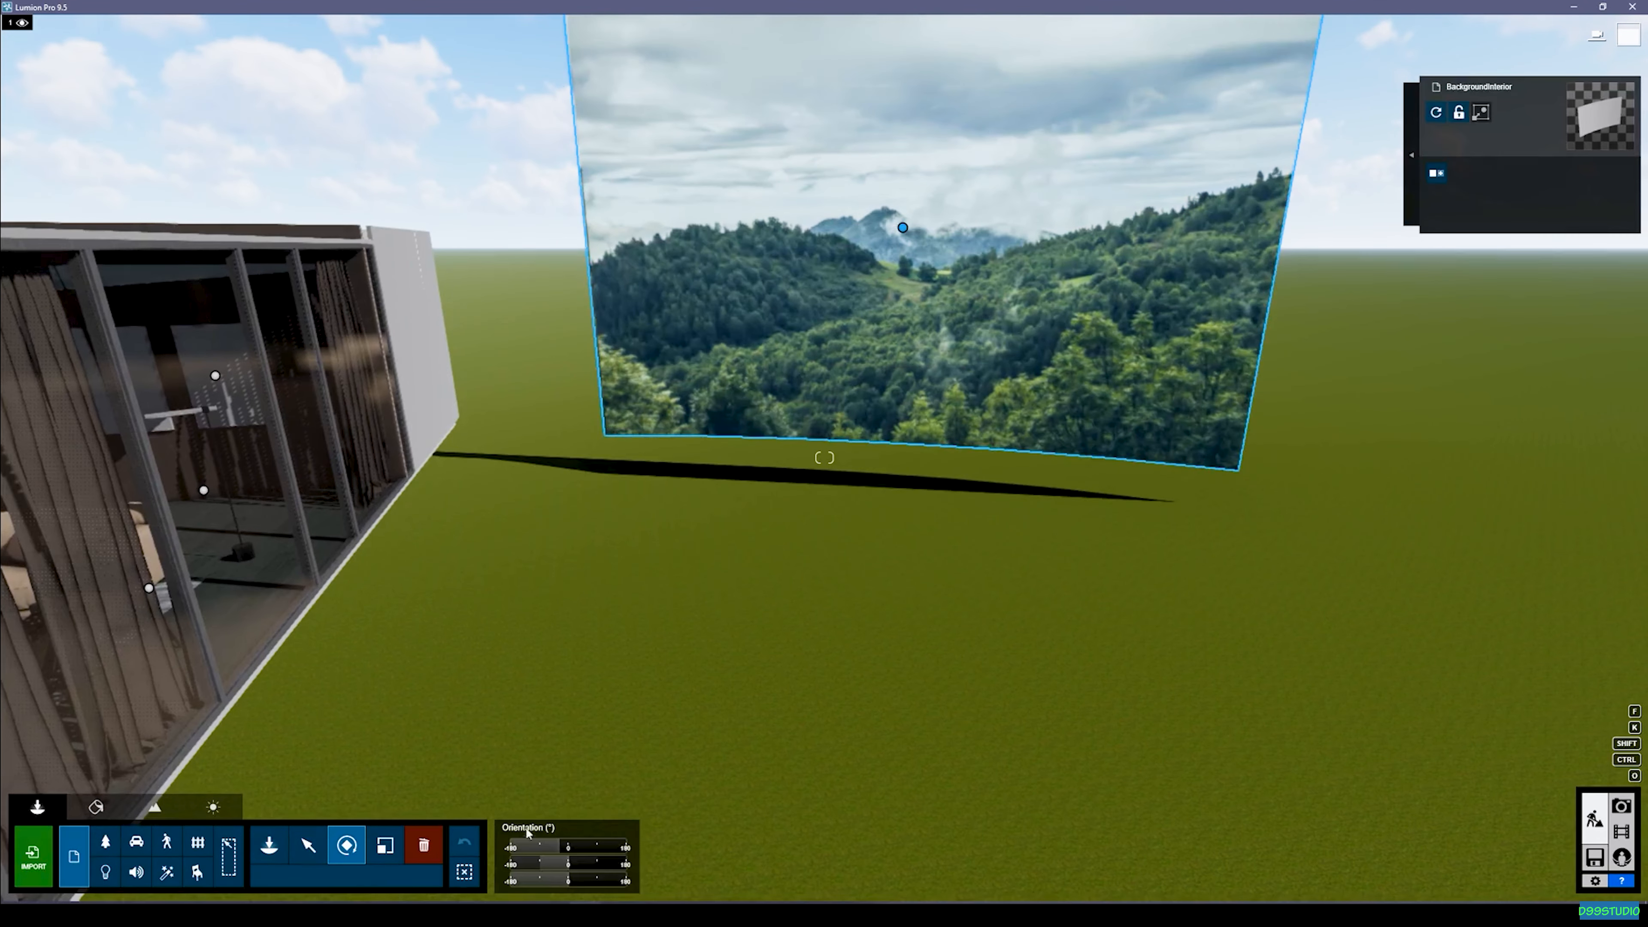
{"action": "left_click_drag", "start_coordinate": [557, 844], "coordinate": [98, 835], "text": "shift"}
Step: Reposition the landscape background panel outside the building to refine the view through the living room windows
{"action": "right_click_drag", "start_coordinate": [363, 756], "coordinate": [324, 753]}
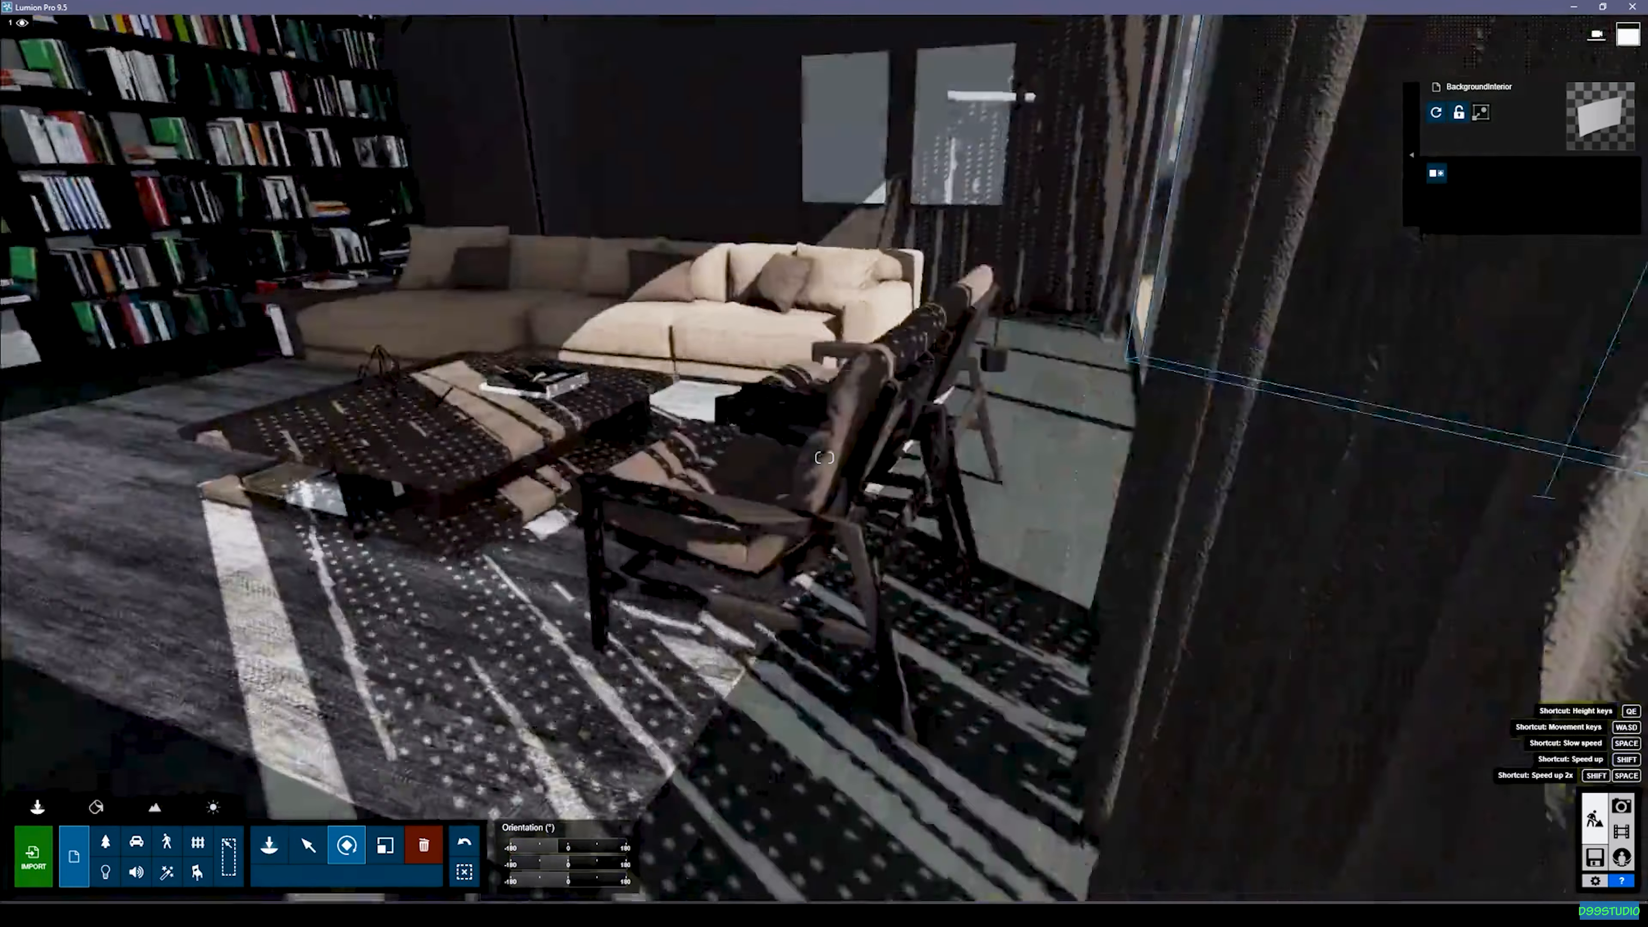
{"action": "key", "text": "s"}
{"action": "left_click", "coordinate": [309, 846]}
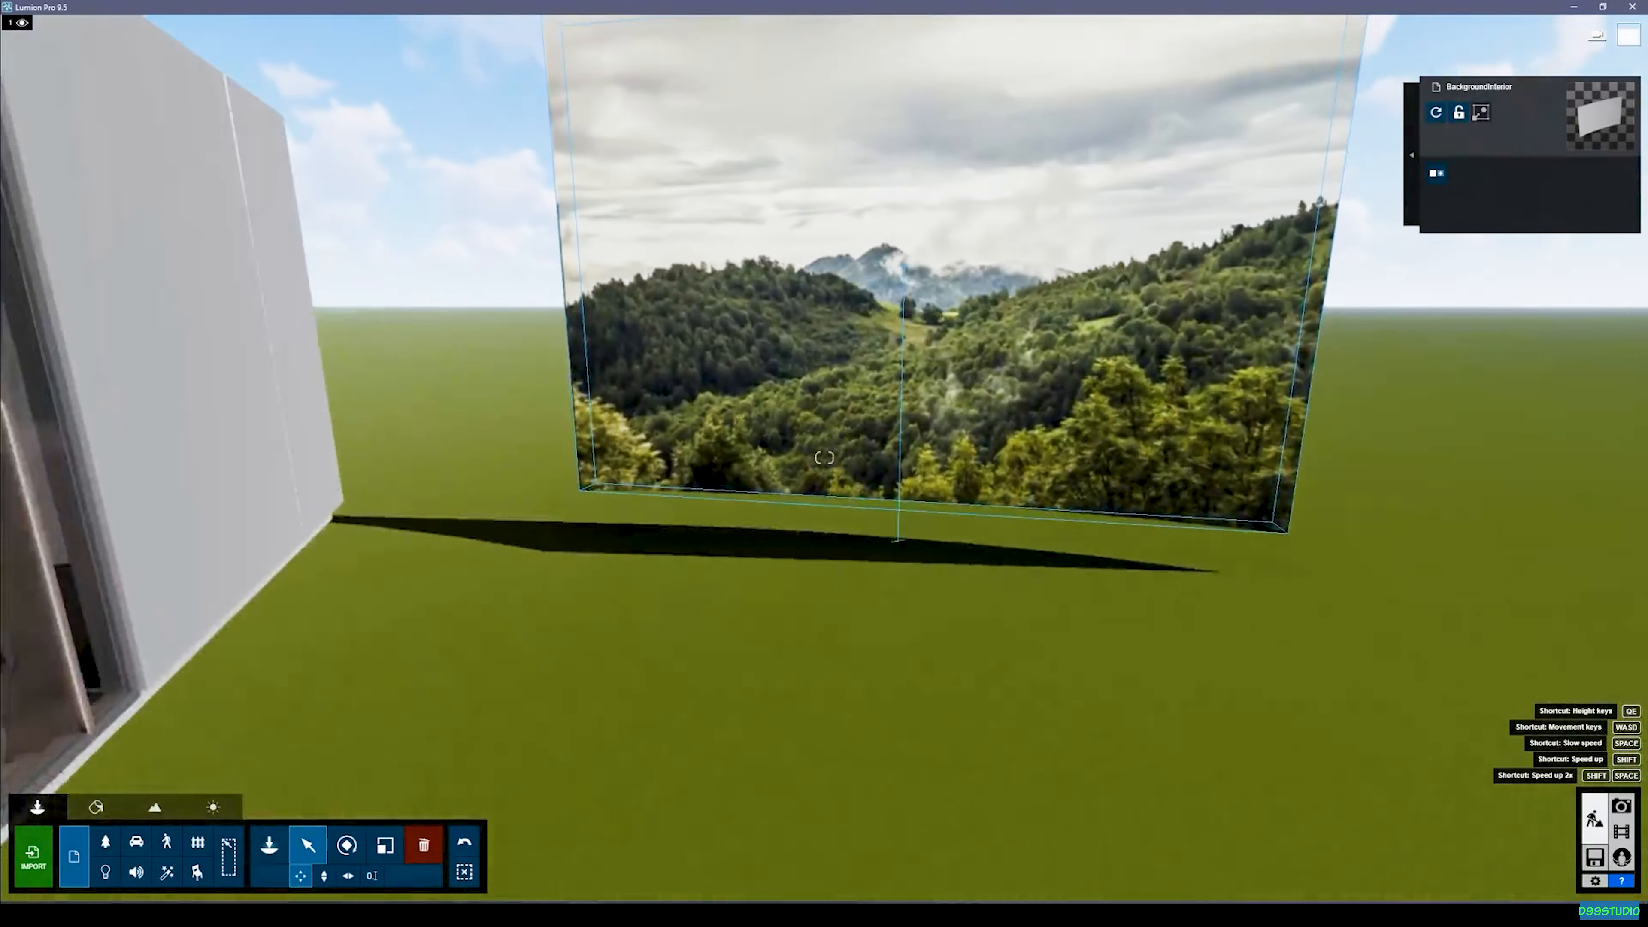
{"action": "right_click_drag", "start_coordinate": [980, 253], "coordinate": [957, 268]}
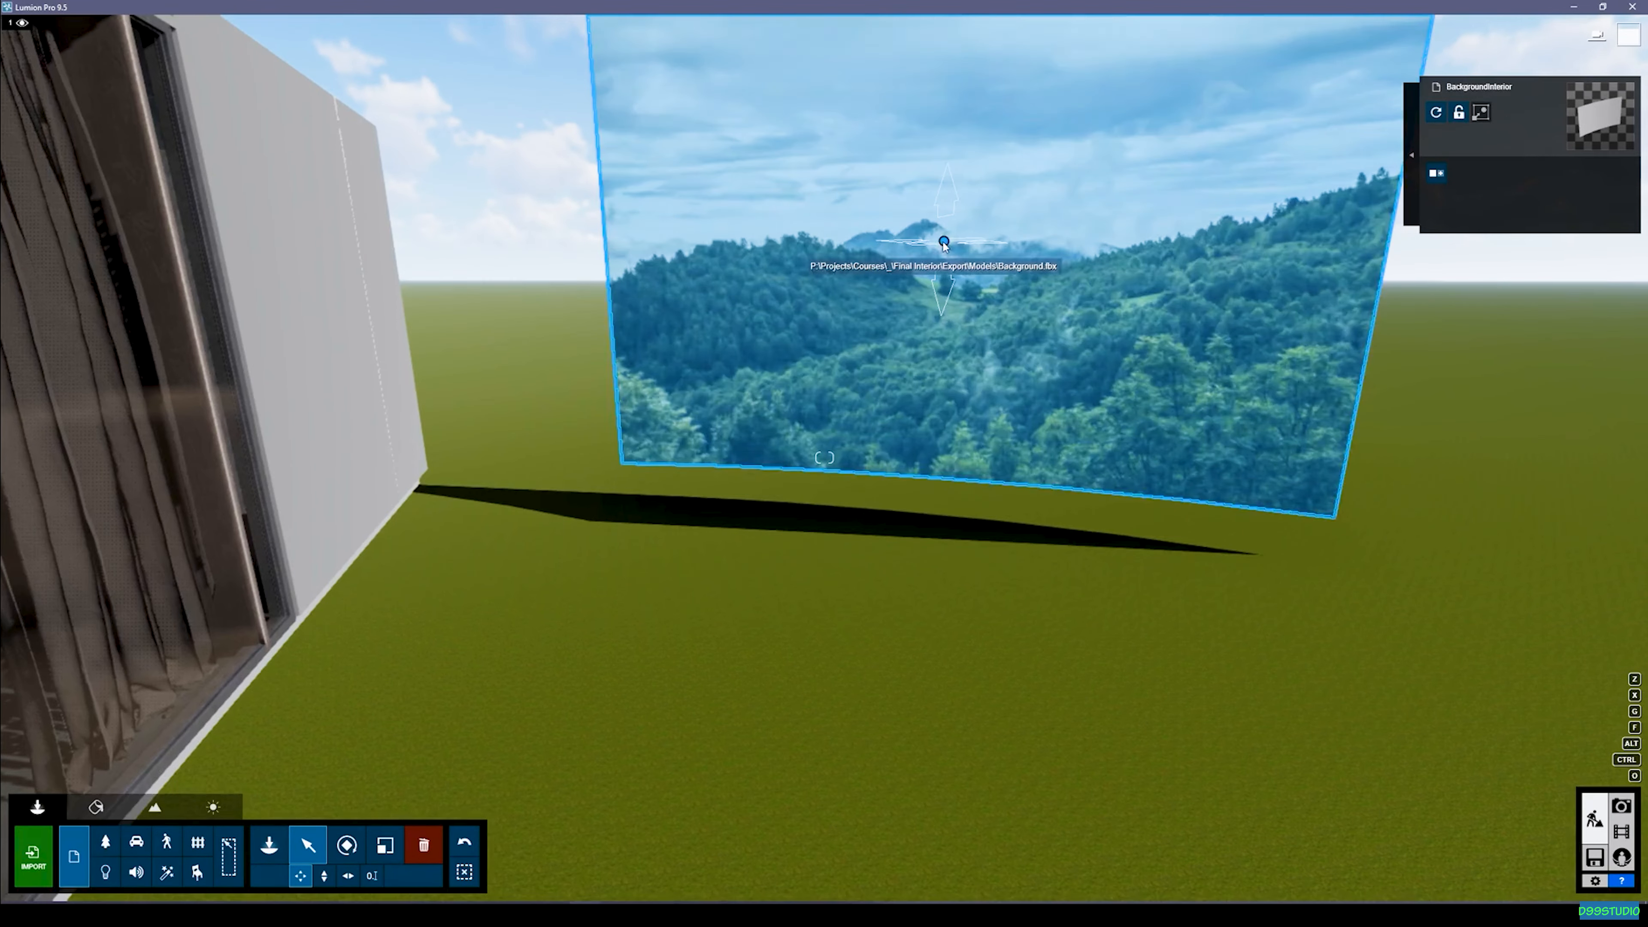
{"action": "right_click_drag", "start_coordinate": [949, 379], "coordinate": [1064, 455]}
{"action": "key", "text": "w"}
{"action": "key", "text": "s"}
{"action": "left_click", "coordinate": [854, 232]}
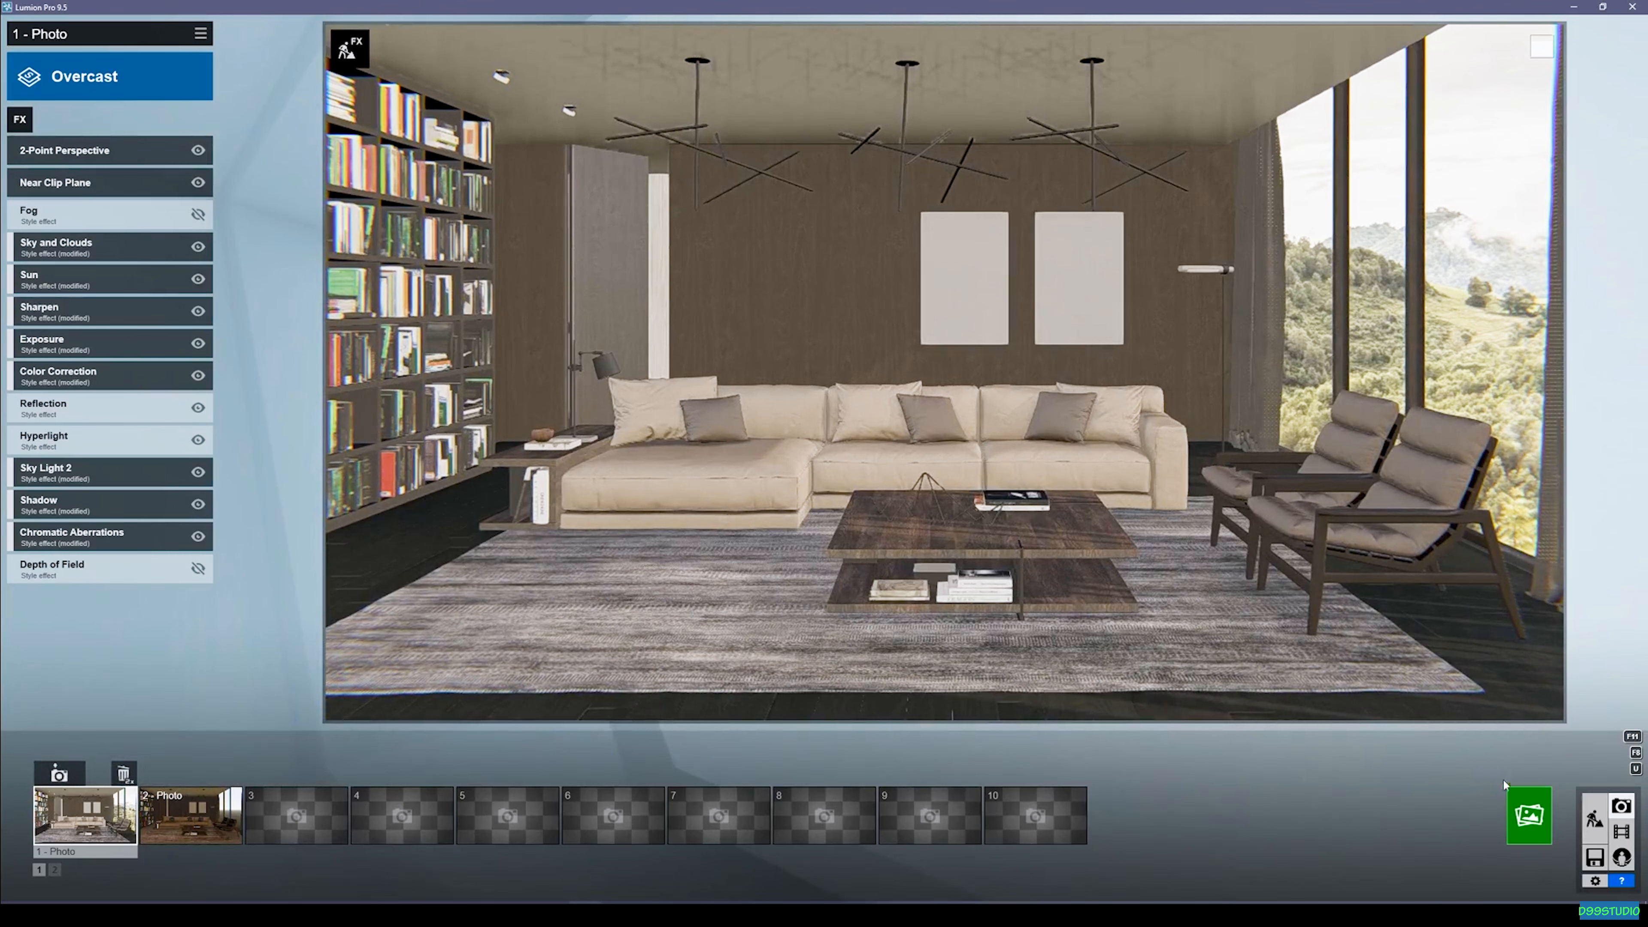
Step: Render the current living room shot at Desktop resolution, 1920x1080, and save the image as 08
{"action": "left_click", "coordinate": [1529, 816]}
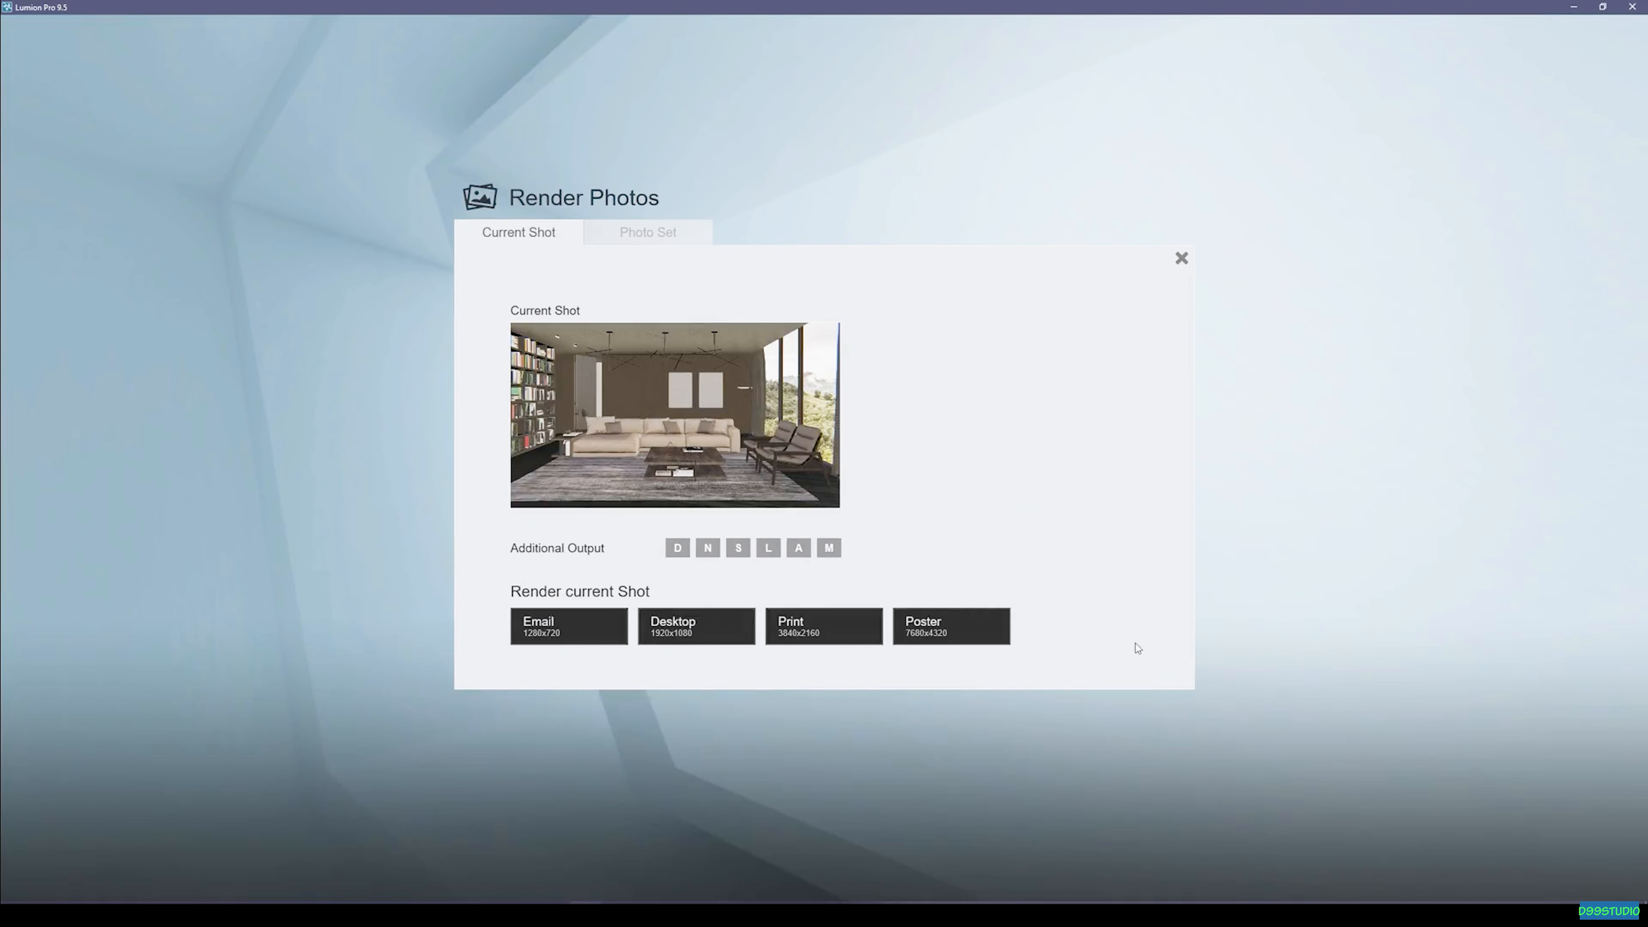
{"action": "left_click", "coordinate": [714, 626]}
{"action": "type", "text": "08"}
{"action": "key", "text": "Return"}
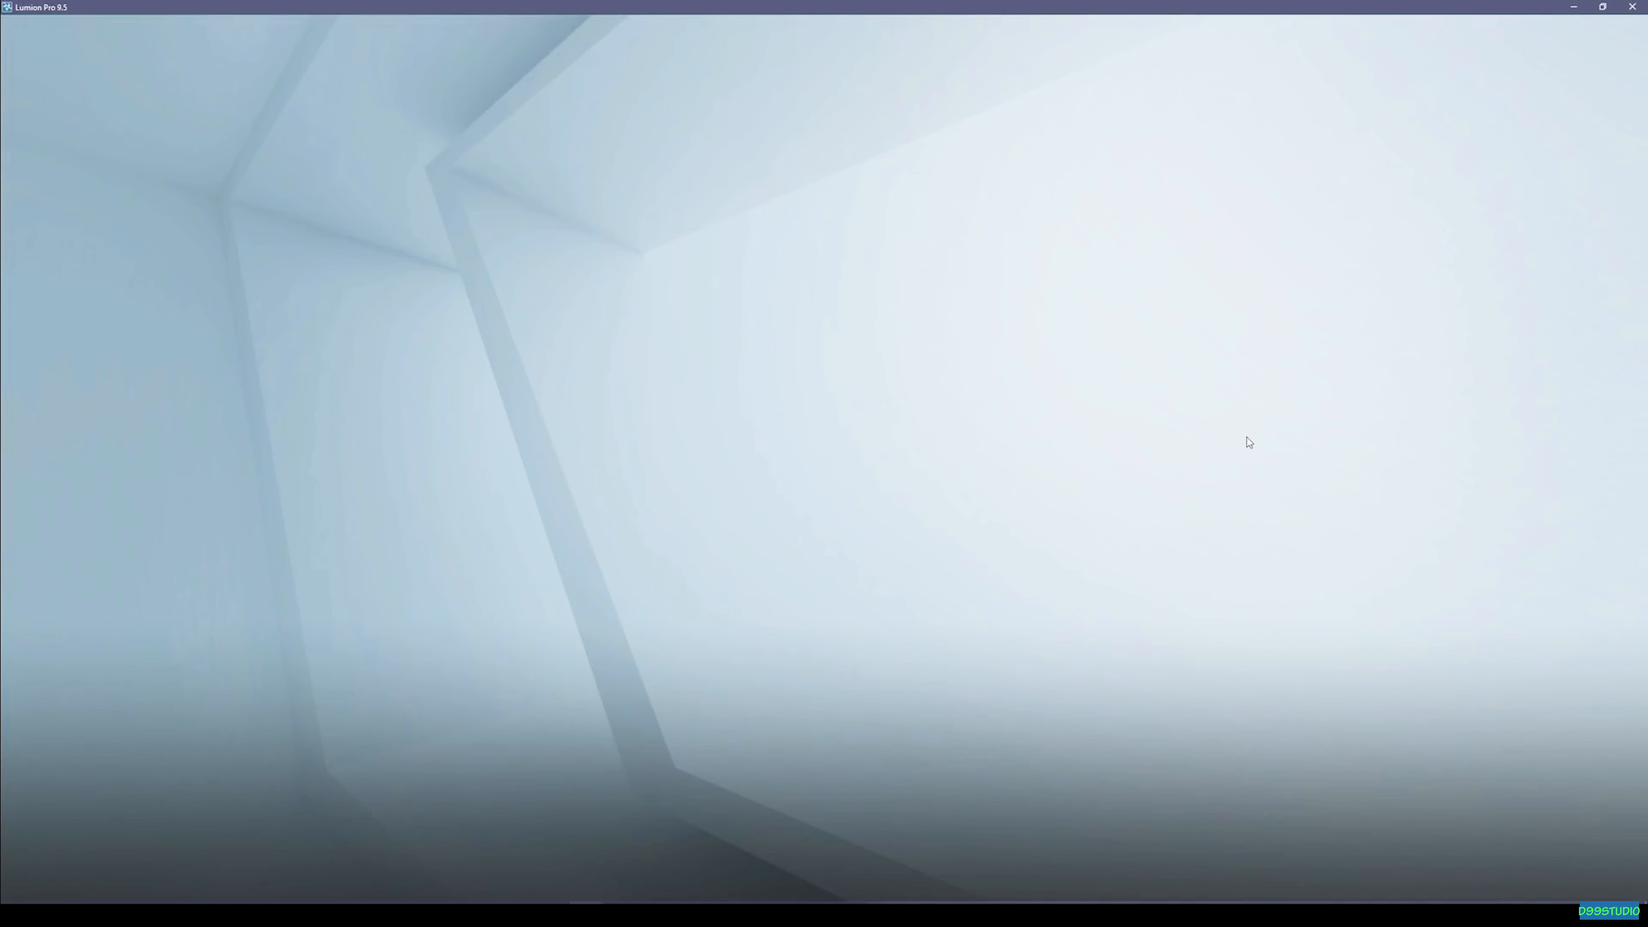